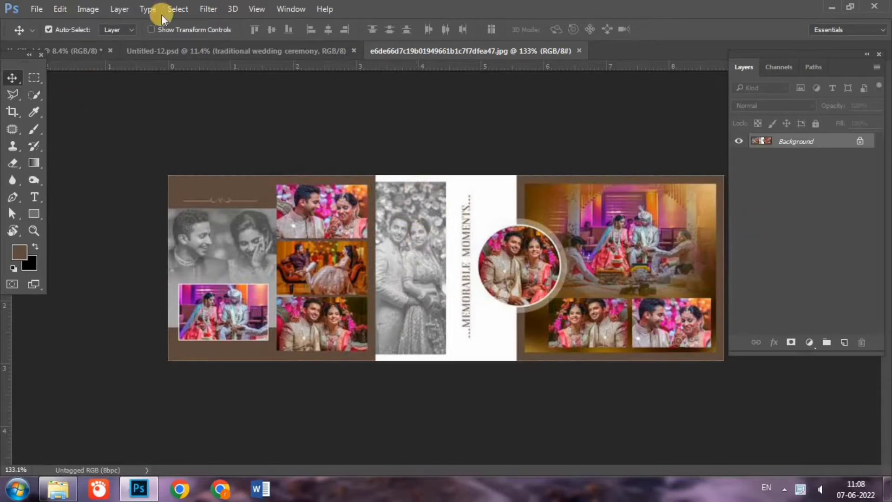
Draw a tall rectangle near the left side of the blank album page
click(68, 49)
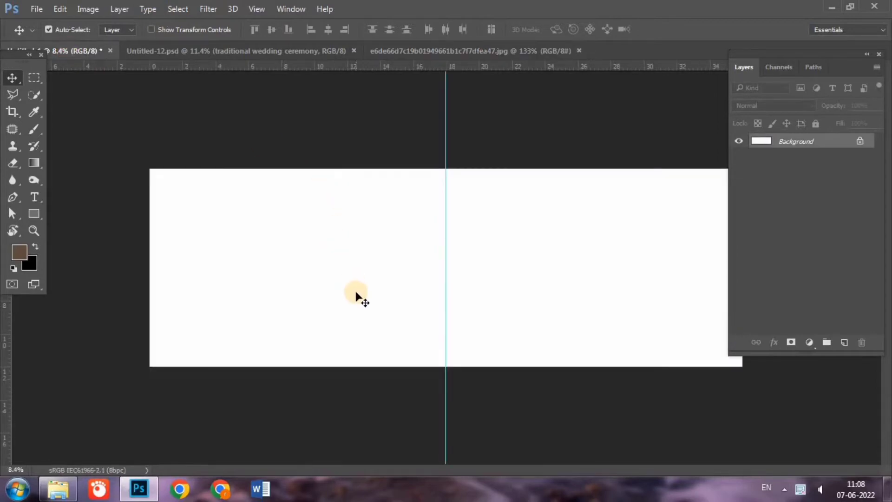
scroll(356, 293, up, 1)
scroll(356, 292, up, 1)
scroll(356, 290, up, 1)
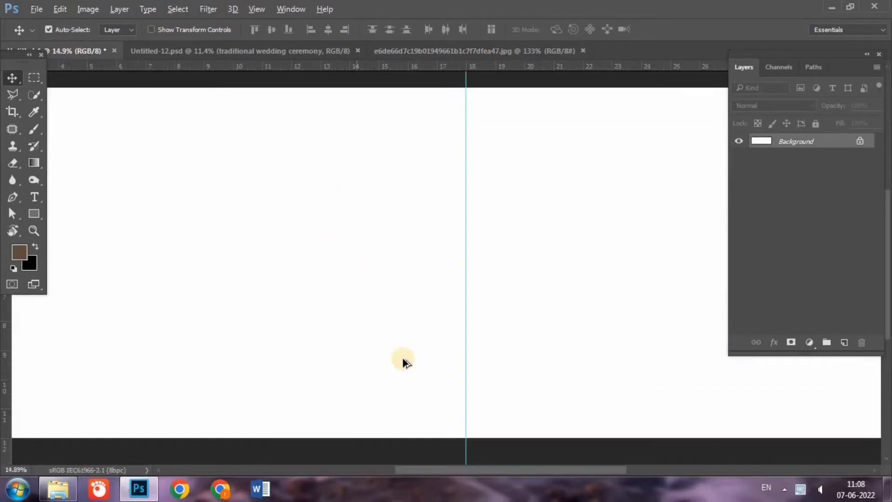
drag(461, 470, 385, 473)
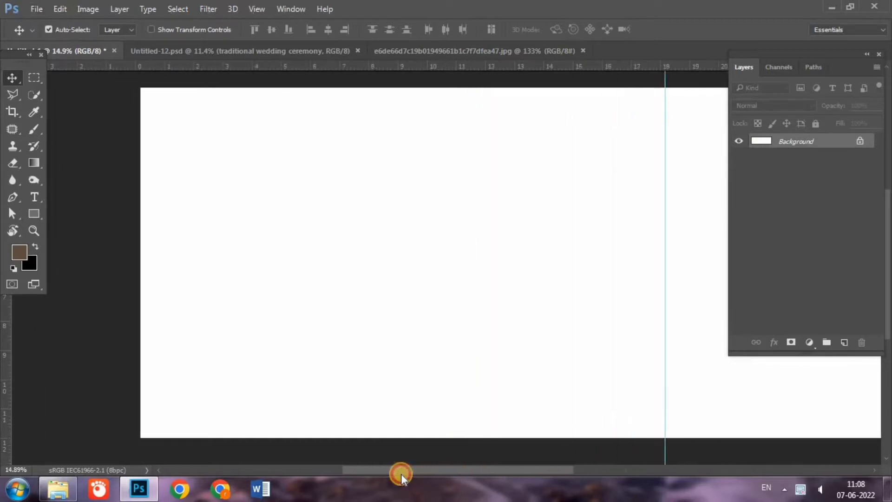
click(31, 215)
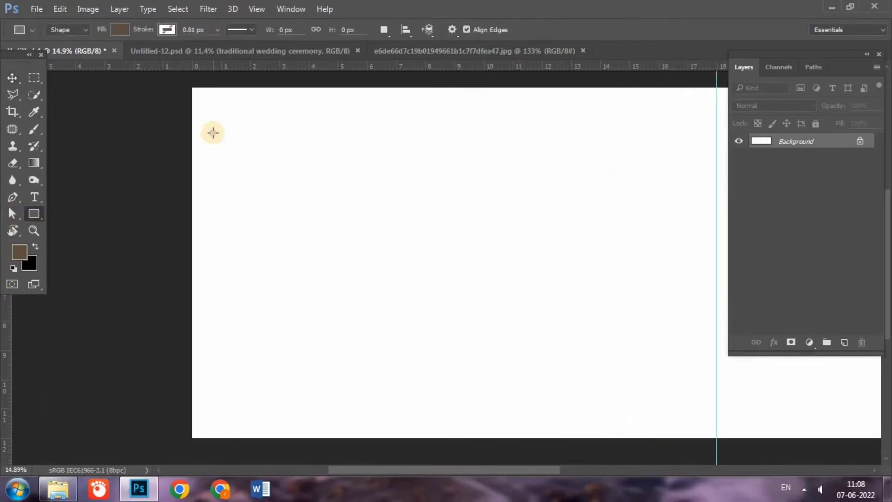
mouse_move(212, 132)
mouse_down()
mouse_move(298, 350)
mouse_move(348, 355)
mouse_up()
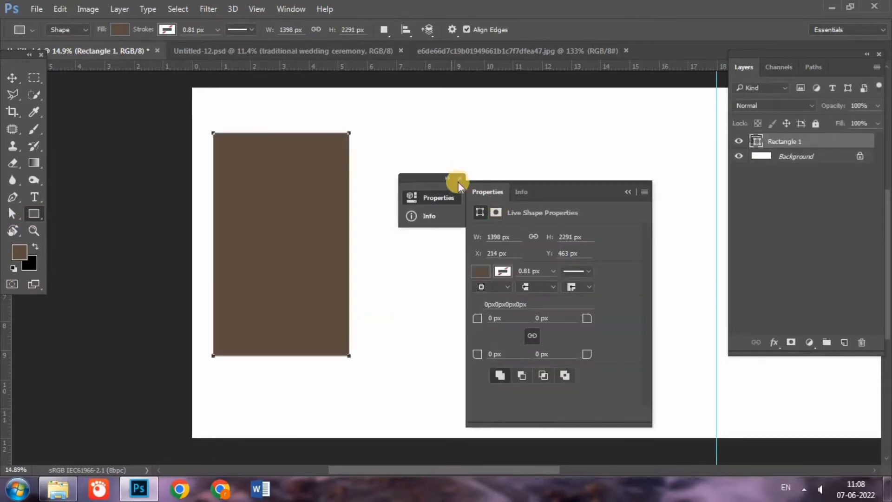
click(458, 180)
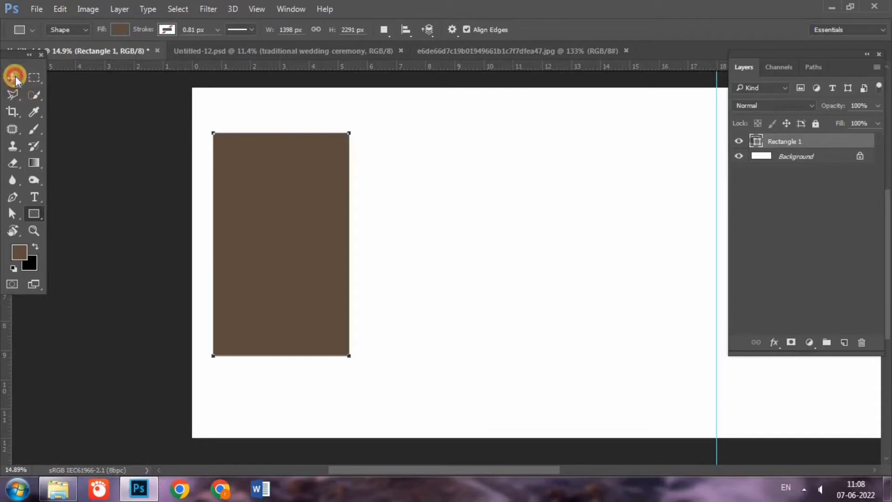
Fill the rectangle with black and move it slightly lower
click(13, 77)
double_click(755, 141)
drag(393, 276, 255, 302)
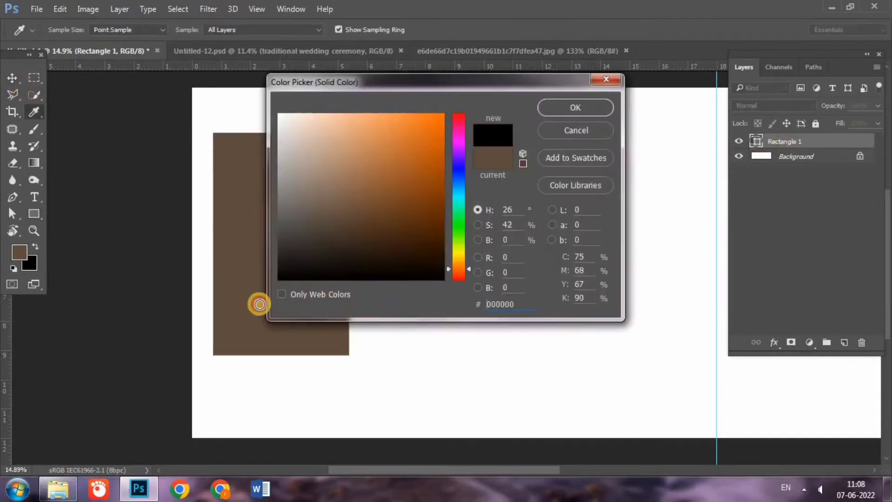
click(576, 107)
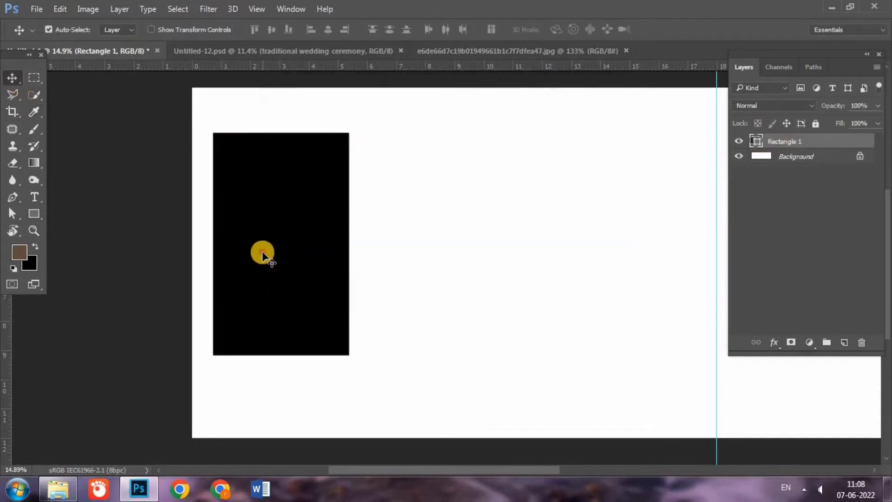
drag(262, 268, 265, 274)
Type the title WEDDING MOMENTS to the right of the black rectangle
click(33, 196)
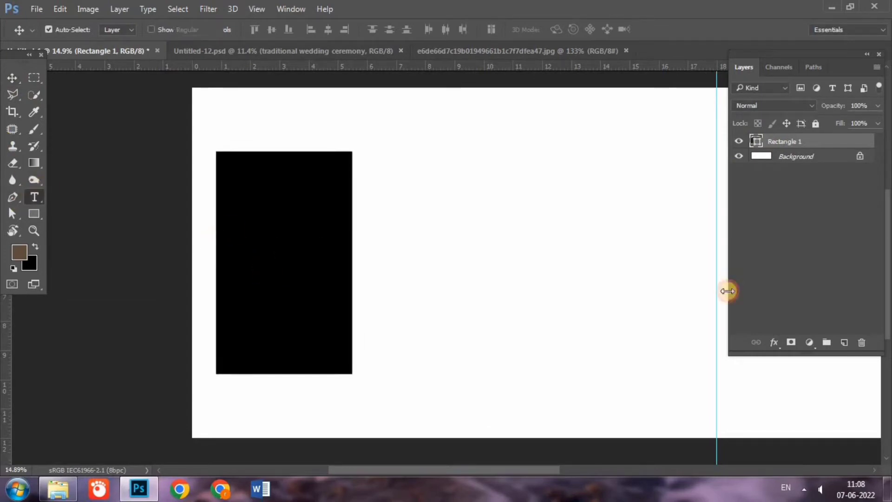
click(407, 289)
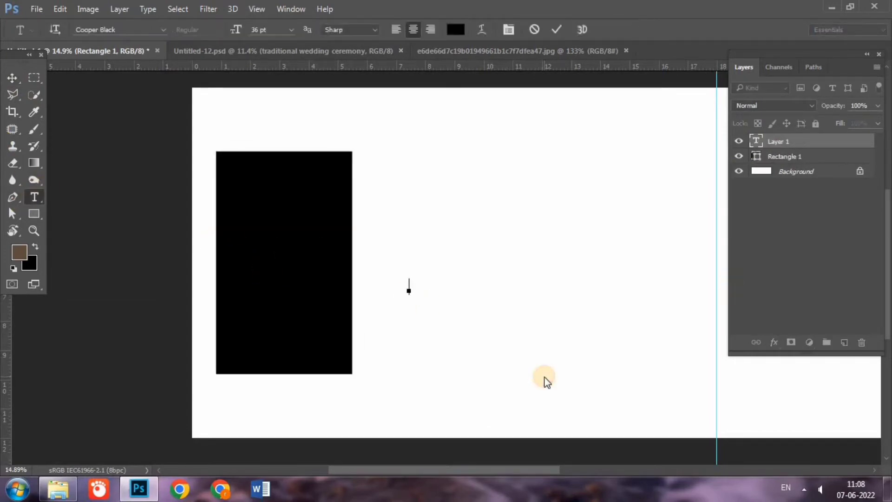
text(WEDDD)
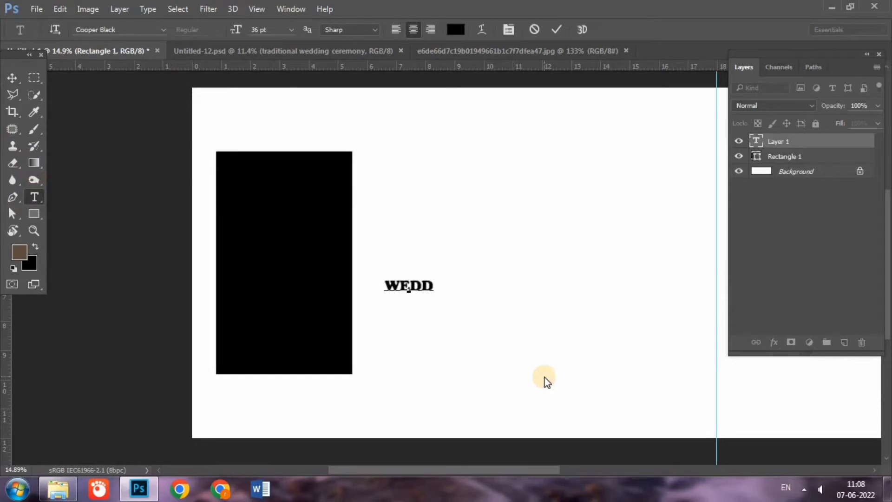
text(ING )
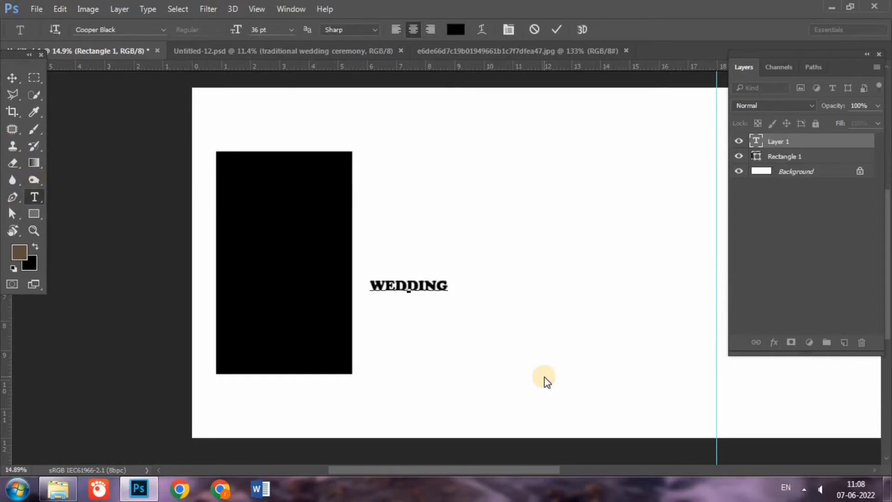
text(MO)
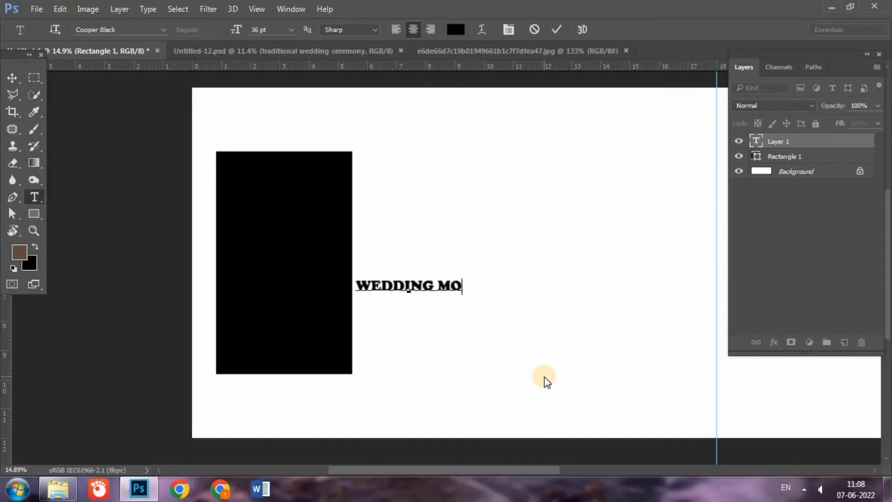
text(MEN)
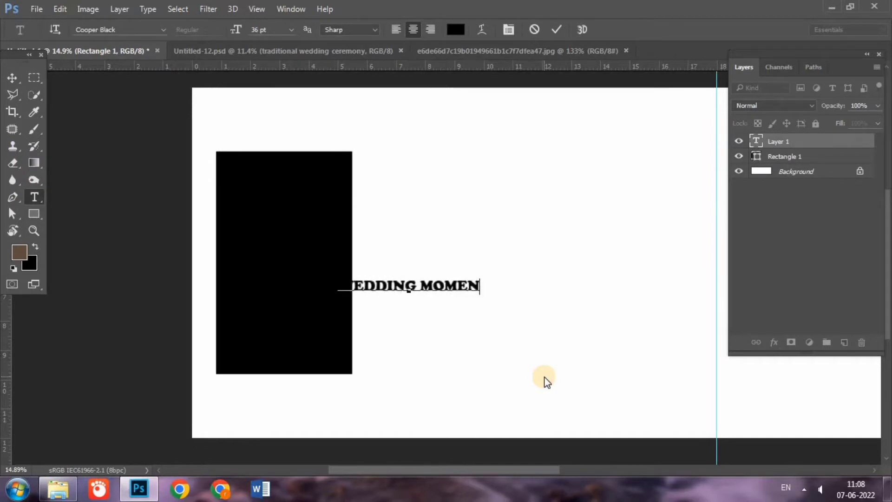
text(TS)
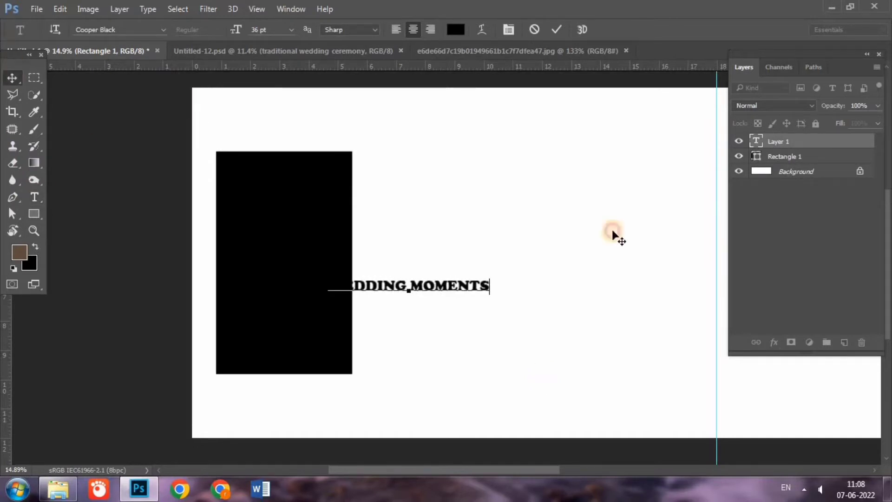
key(ctrl+Return)
key(v)
drag(486, 291, 548, 275)
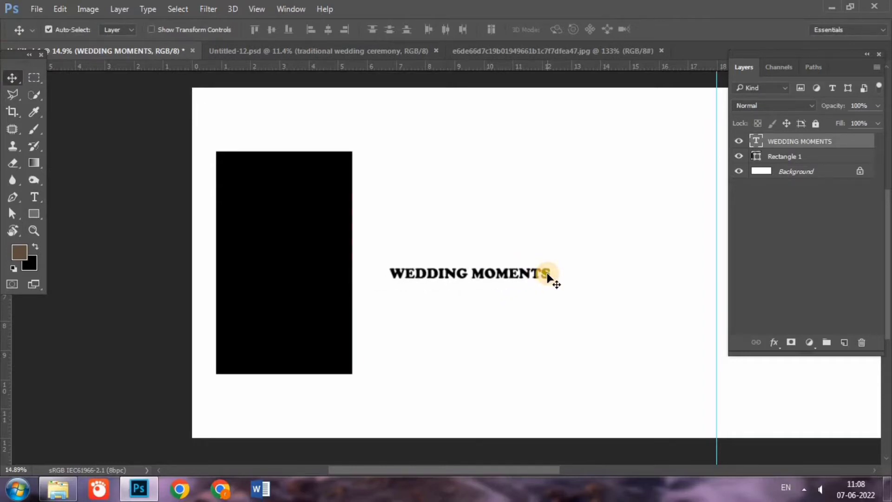
Rotate the title -90° to run vertically and place it beside the rectangle
key(ctrl+t)
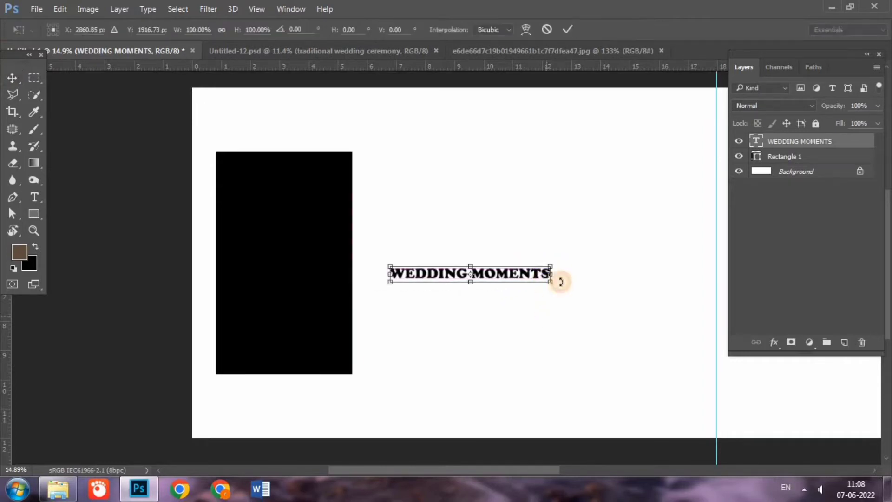
mouse_move(561, 279)
mouse_down()
mouse_move(522, 234)
mouse_move(487, 223)
mouse_up()
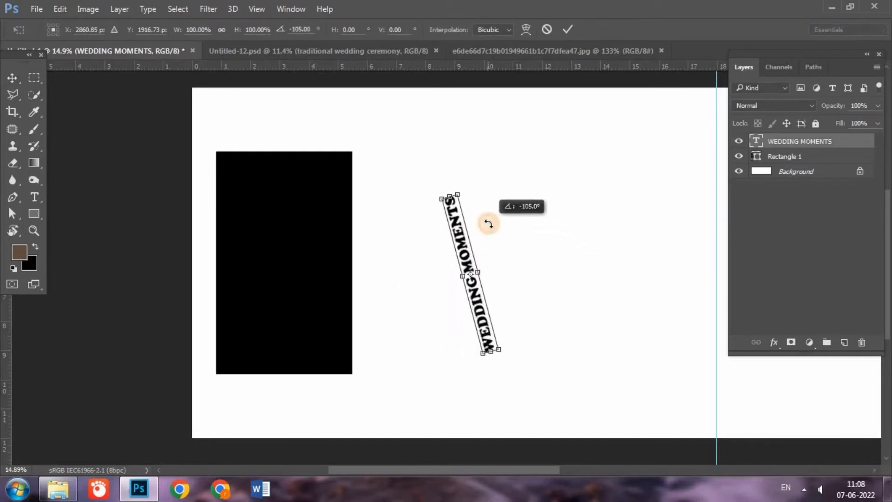
drag(487, 222, 497, 233)
double_click(470, 275)
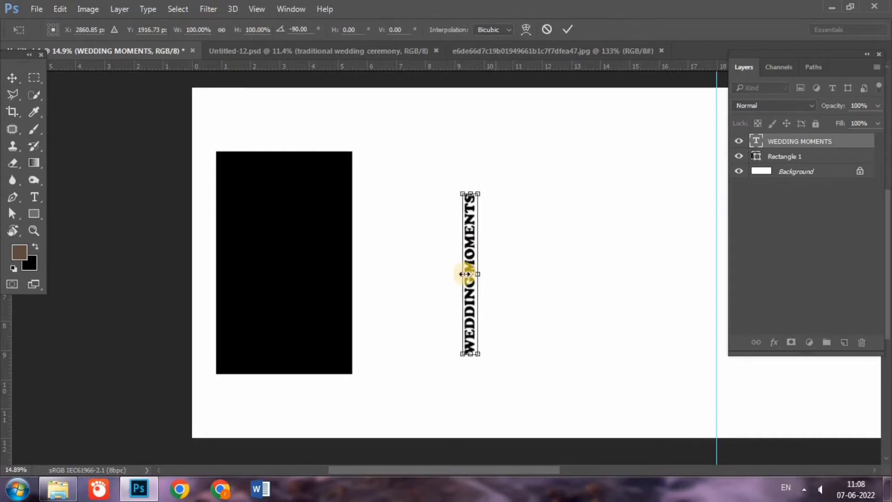
drag(469, 287, 376, 279)
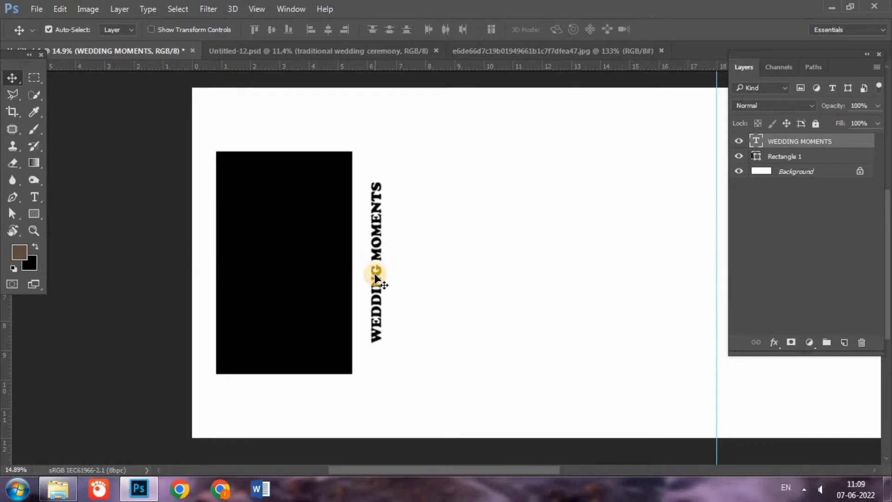
Duplicate the vertical title, resize the copy to 14 pt, and set it beside the large one
drag(375, 278, 377, 279)
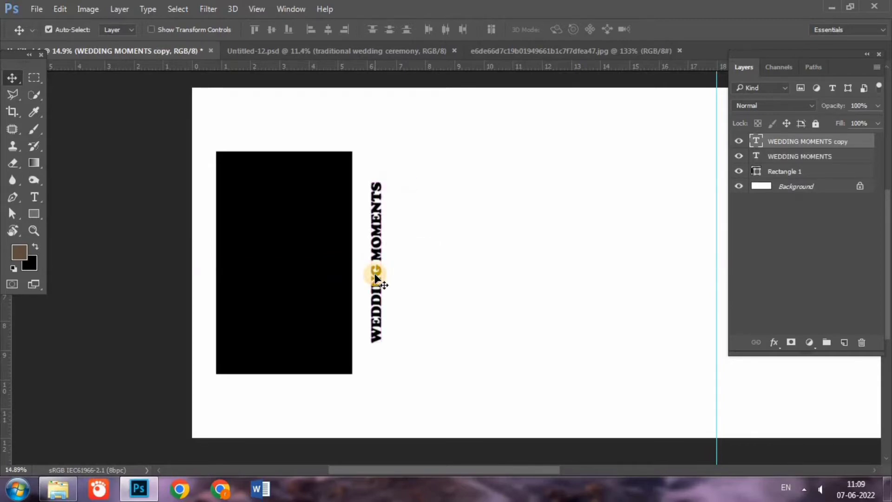
key(shift+Right)
key(shift+Right)
key(shift+Right)
key(shift+Right)
key(shift+Right)
key(shift+Right)
key(shift+Right)
key(shift+Right)
key(shift+Right)
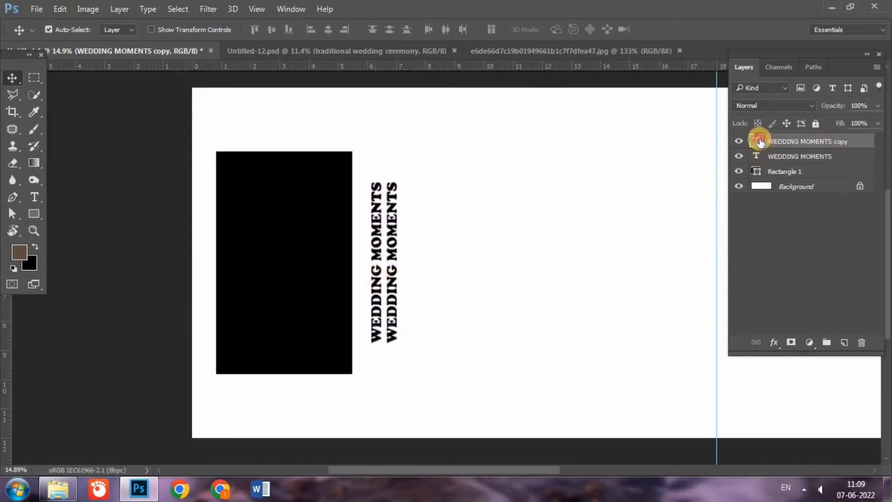
double_click(756, 141)
click(289, 31)
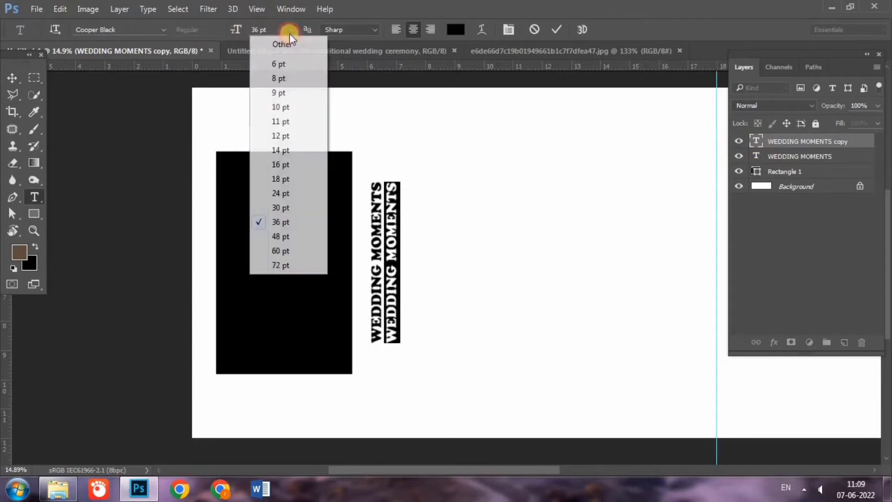
click(281, 150)
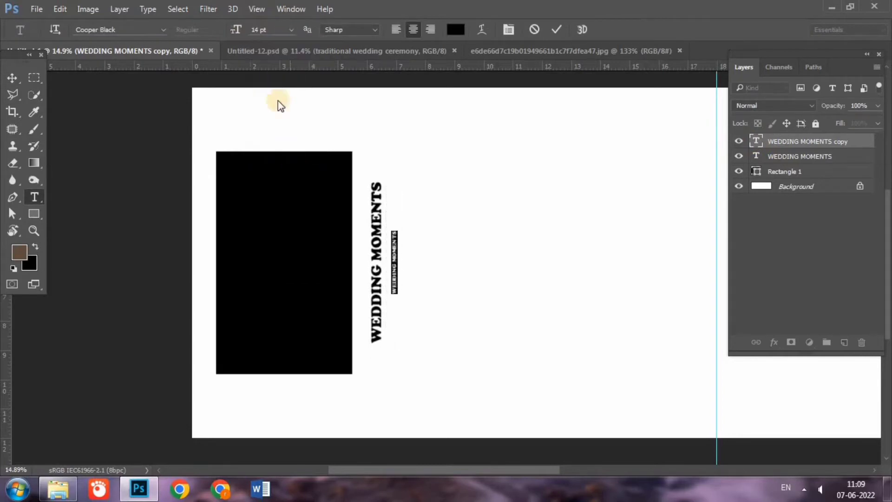
click(11, 79)
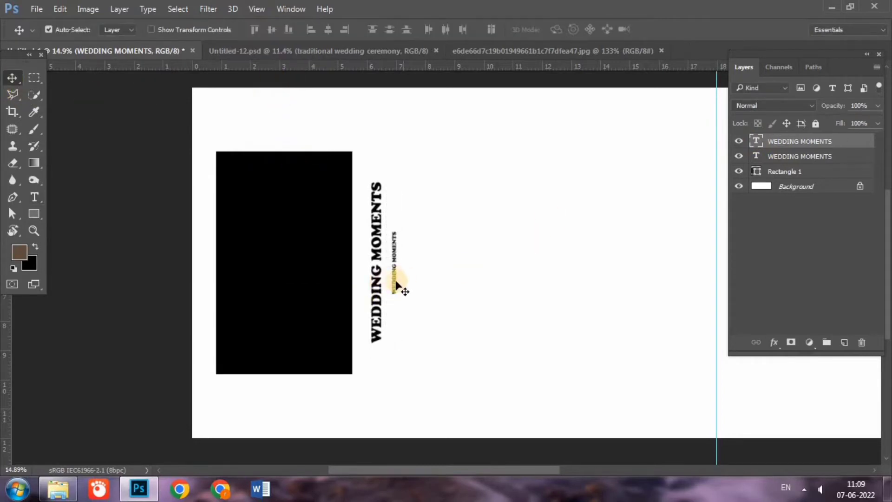
drag(398, 283, 385, 232)
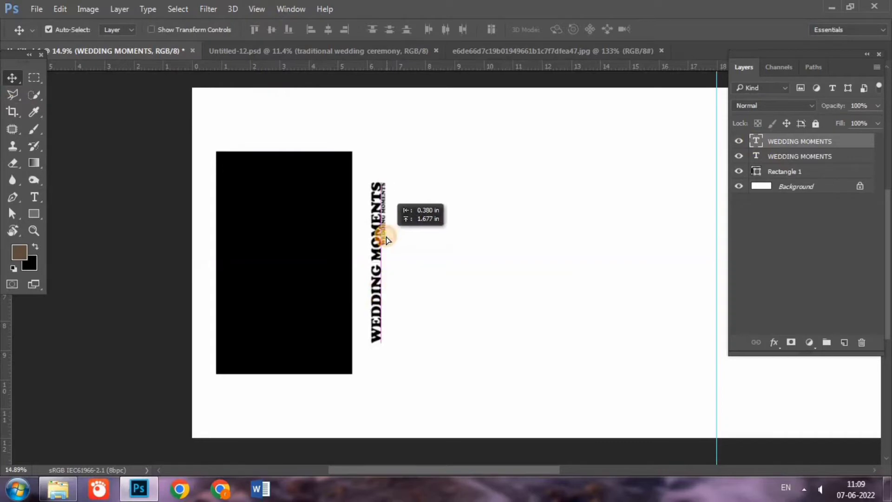
key(shift+Right)
key(shift+Right)
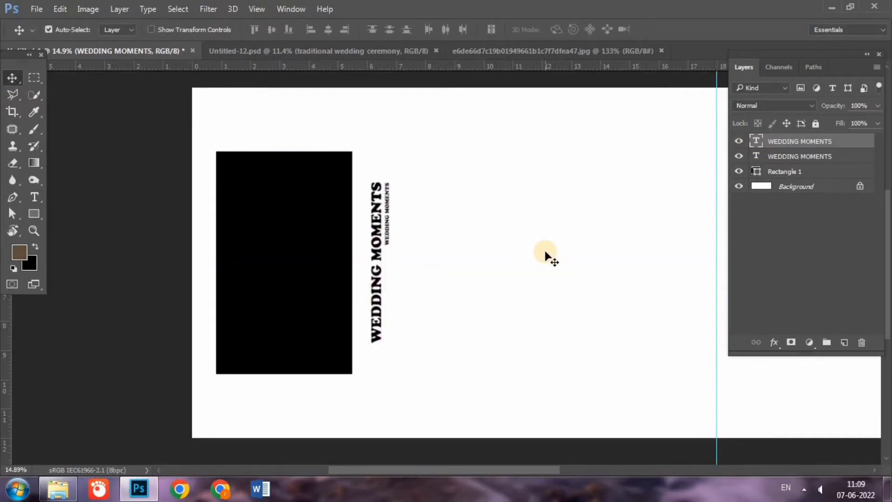
Check the reference album collage, then select the black rectangle layer
click(507, 52)
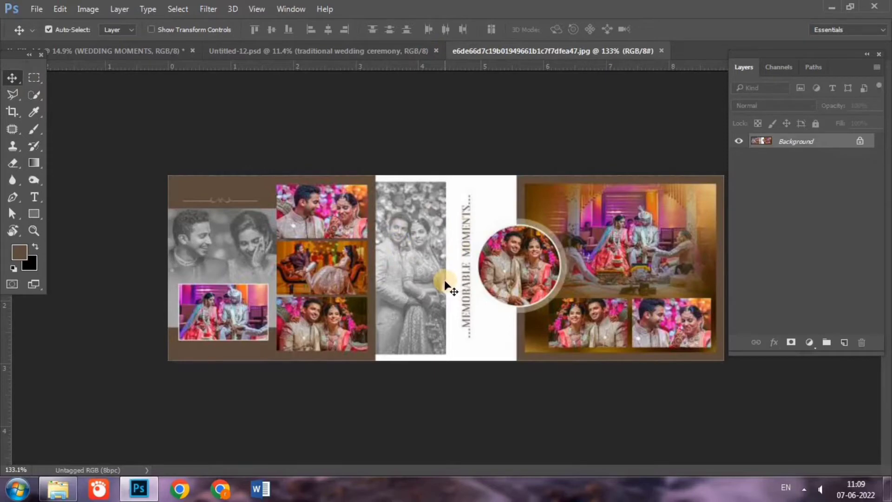
click(85, 49)
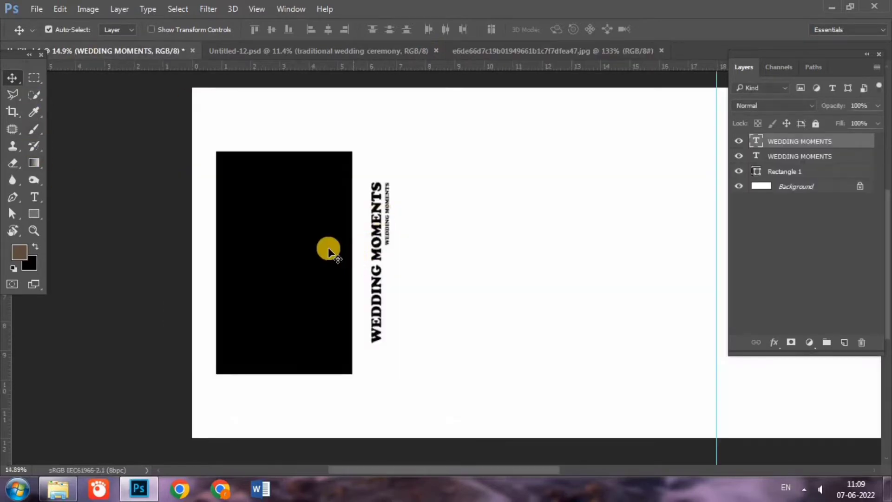
click(327, 250)
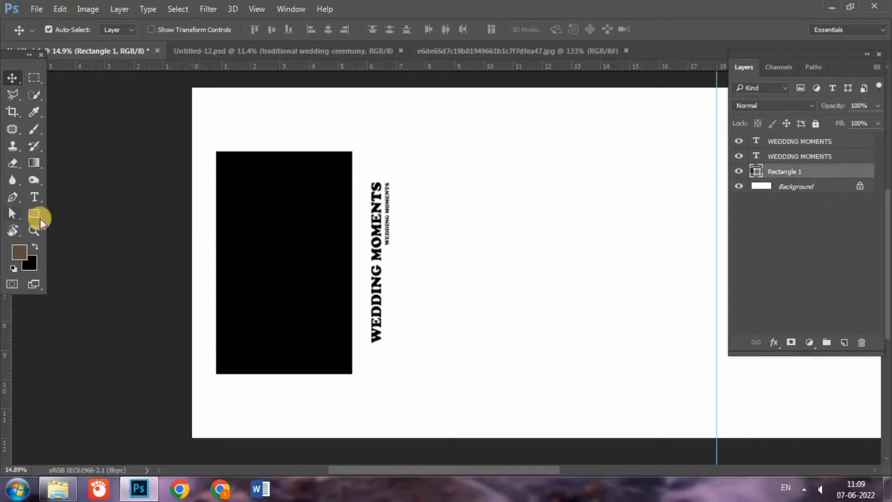
Draw a second tall rectangle from the page's top-left corner
click(31, 212)
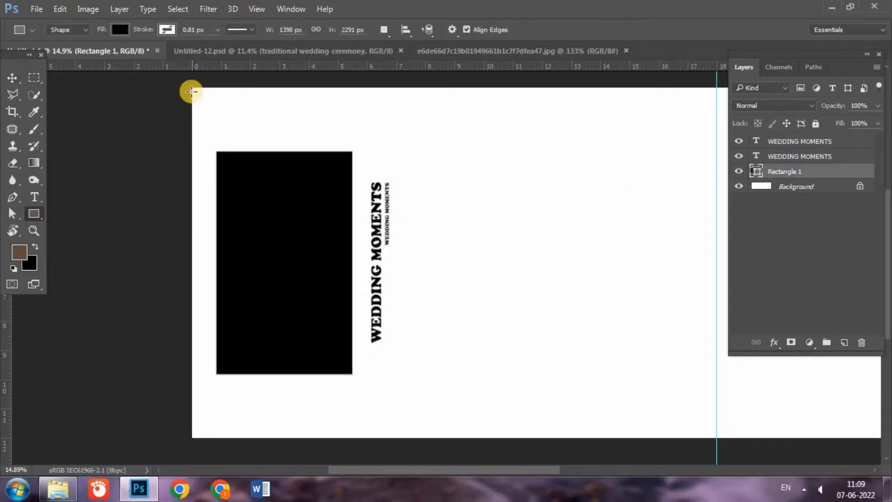
drag(188, 82, 294, 445)
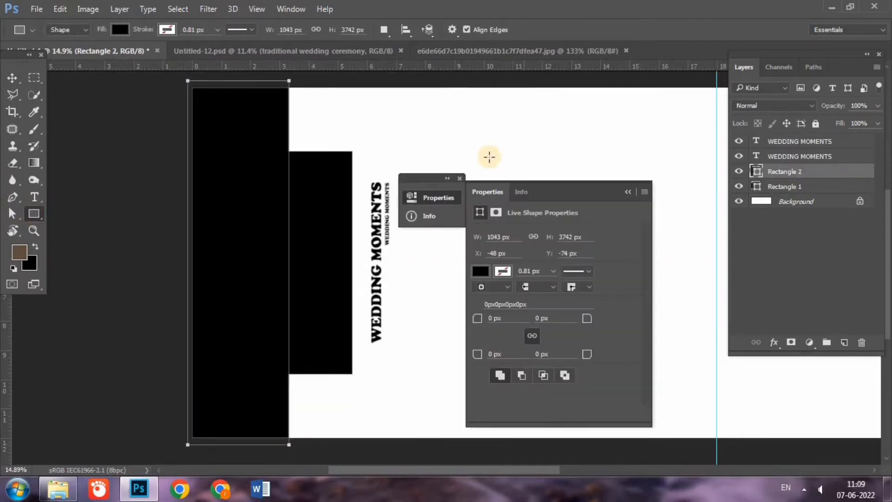
click(461, 180)
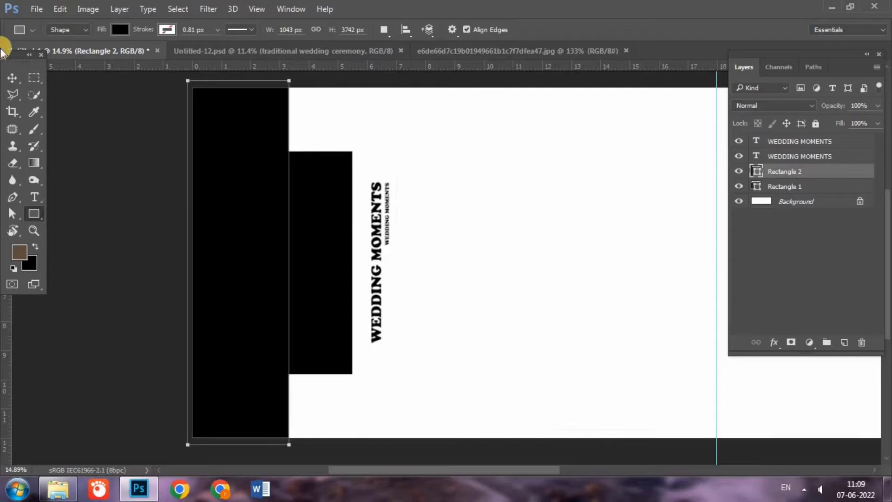
click(13, 77)
click(770, 180)
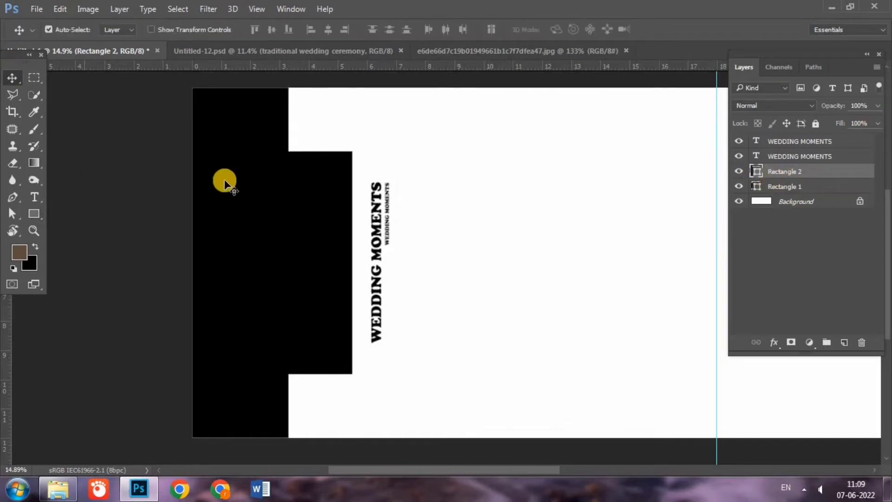
Fill Rectangle 2 with white and move it below Rectangle 1 in Layers
double_click(756, 173)
click(88, 49)
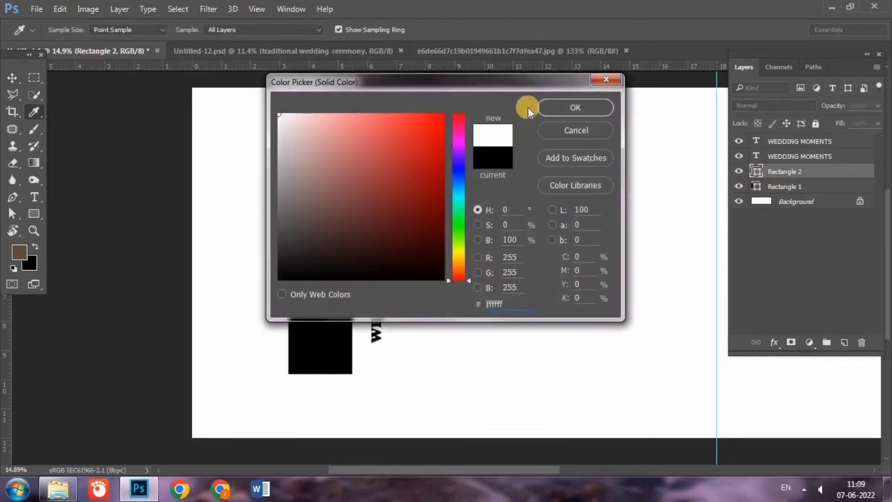
click(556, 108)
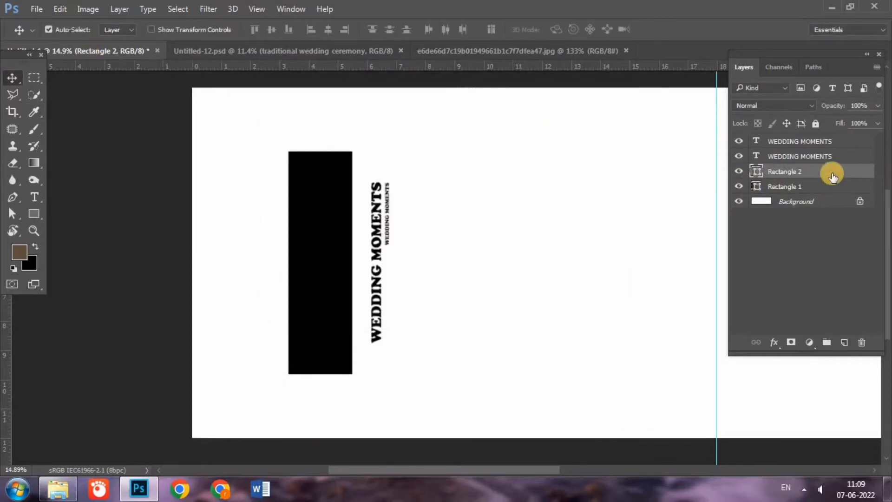
drag(836, 172, 827, 190)
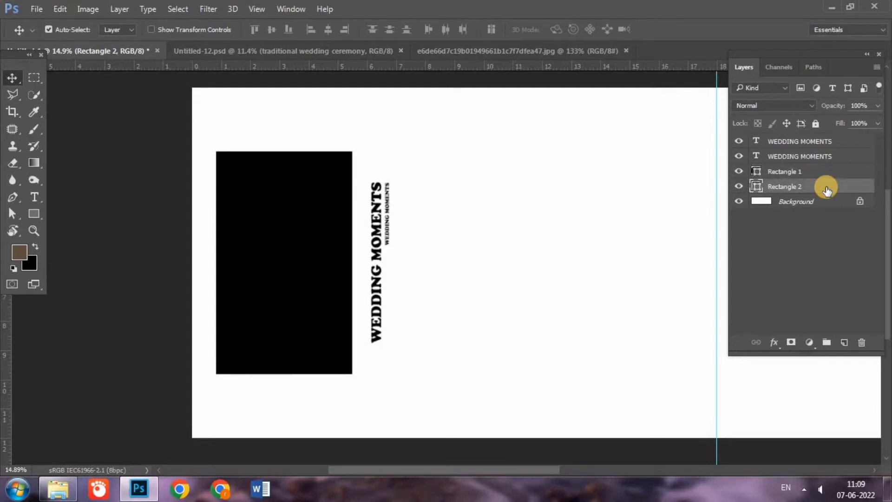
Add a black Stroke layer style of roughly 5 px to Rectangle 2
double_click(826, 188)
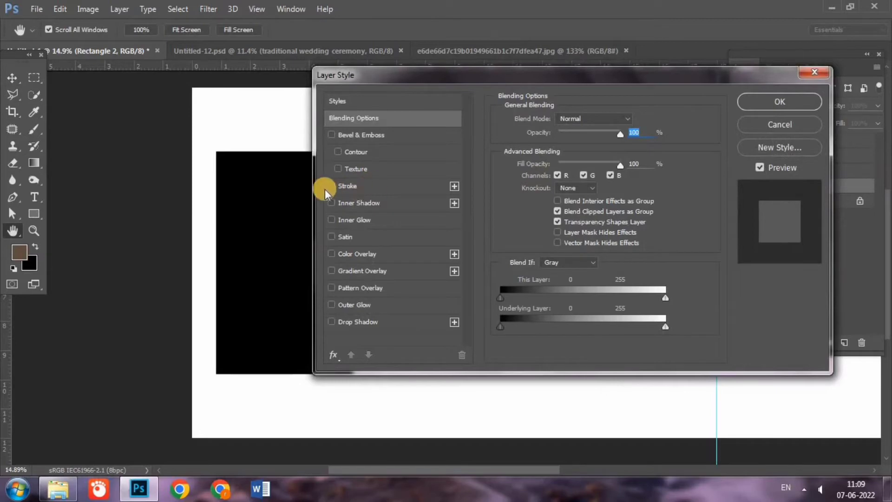
click(367, 185)
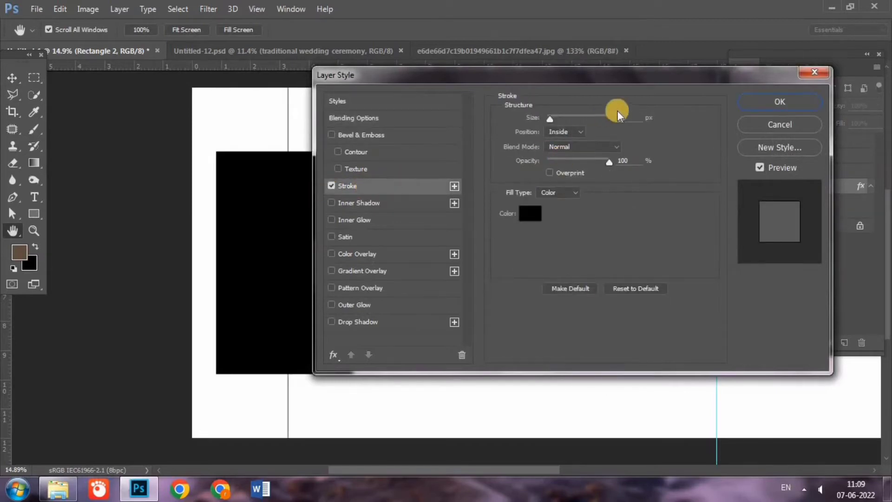
text(6)
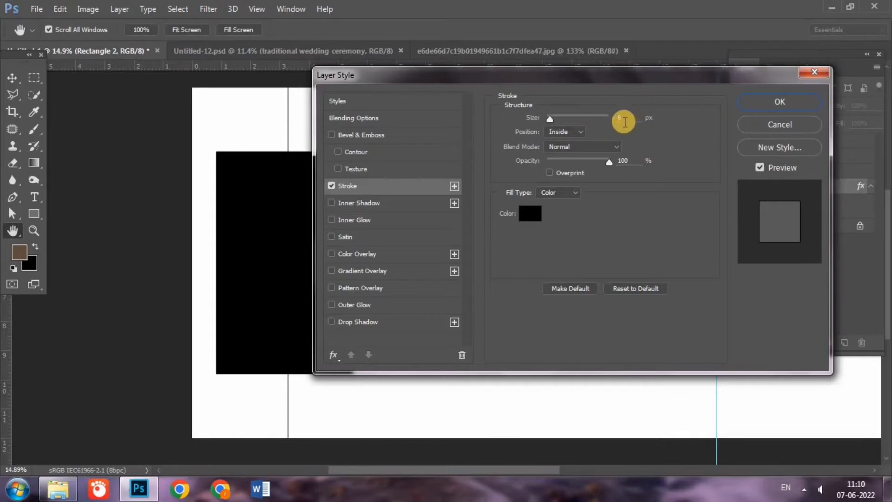
click(580, 119)
drag(580, 119, 552, 122)
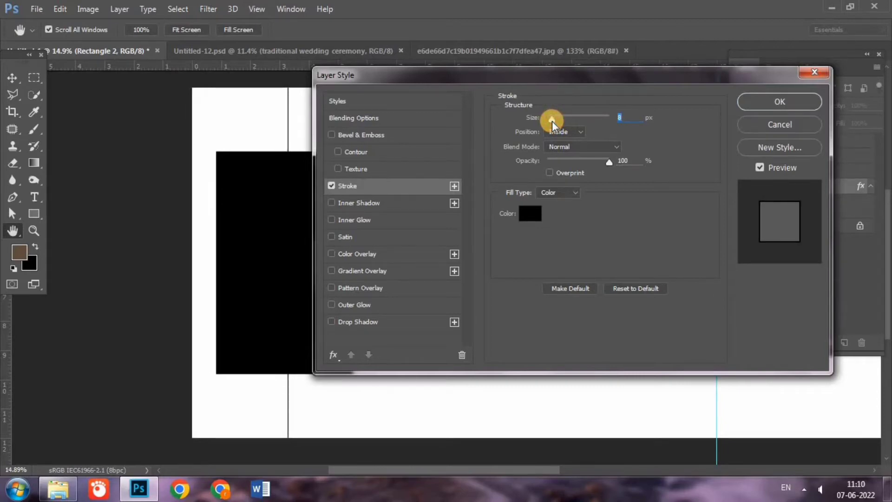
drag(552, 122, 549, 130)
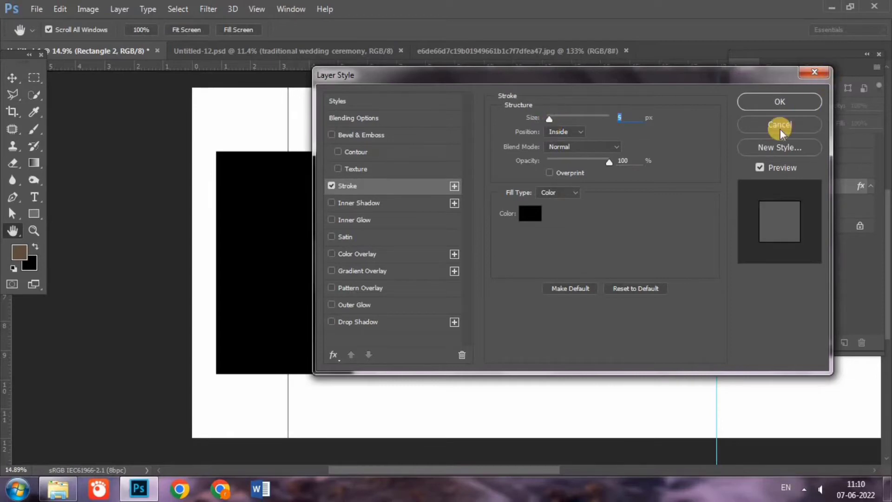
drag(549, 119, 549, 120)
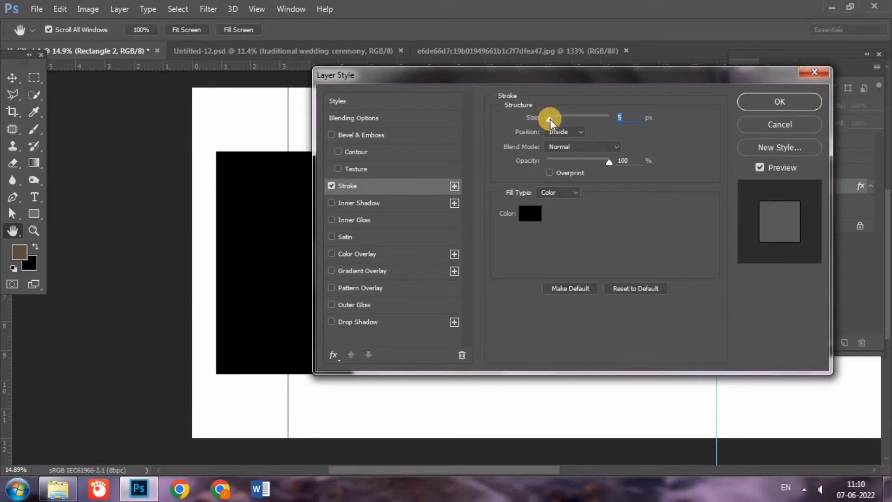
click(790, 100)
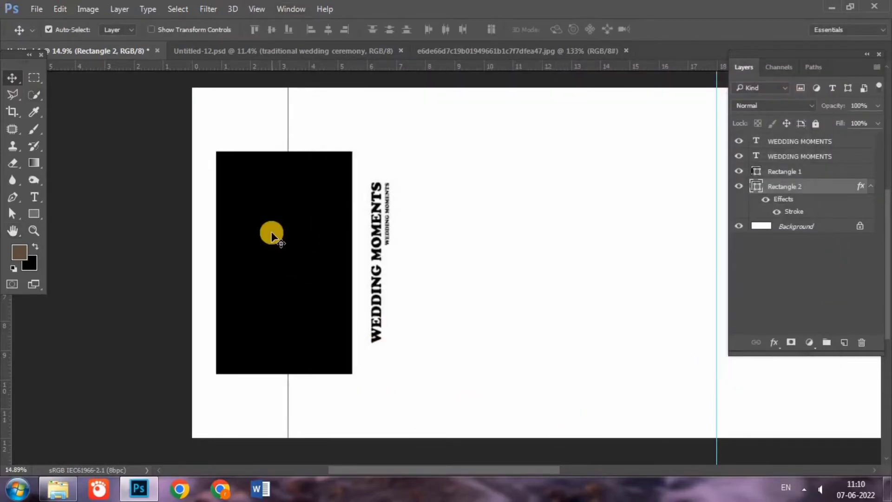
Shorten the outlined frame from its top, widen its left side, then view the reference collage
key(ctrl)
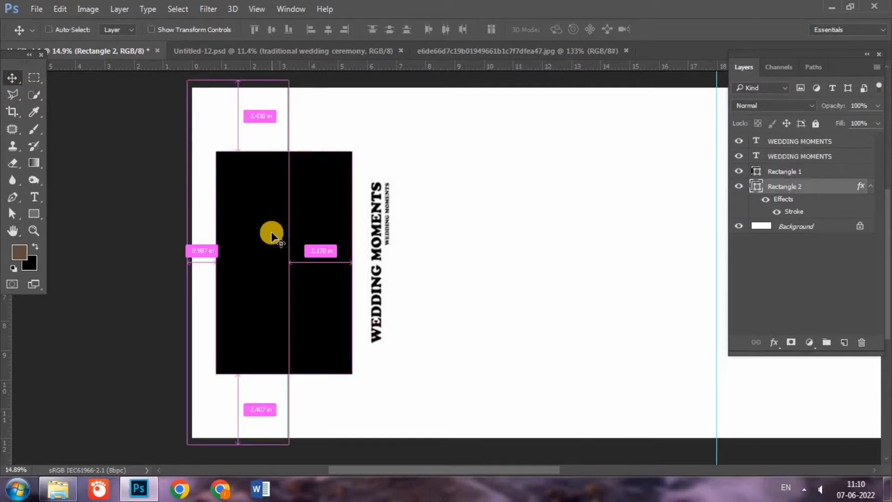
key(ctrl+t)
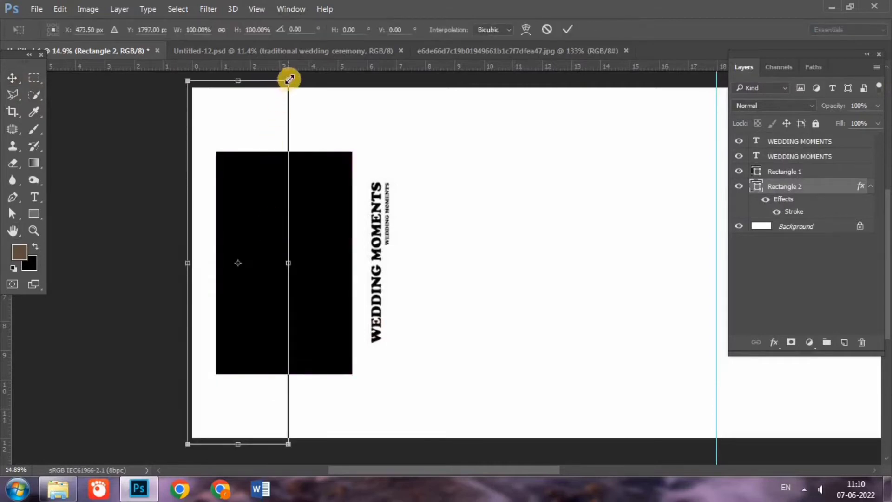
drag(288, 80, 278, 115)
drag(197, 263, 181, 262)
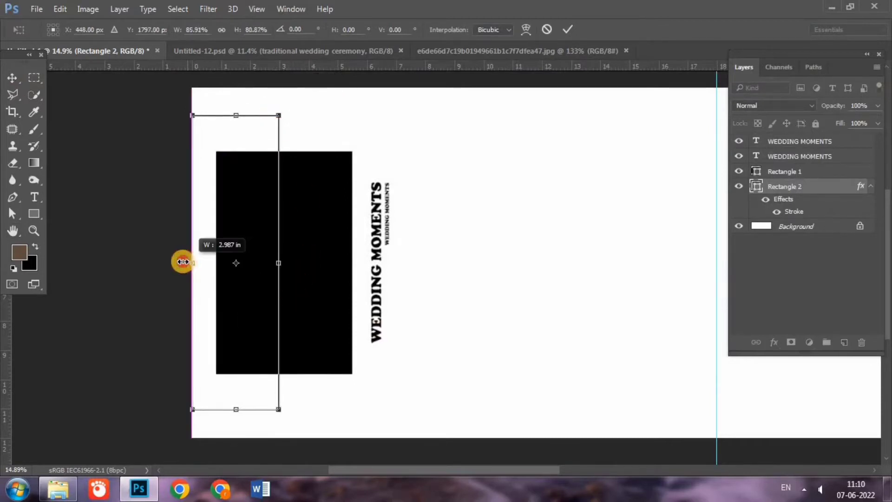
key(Return)
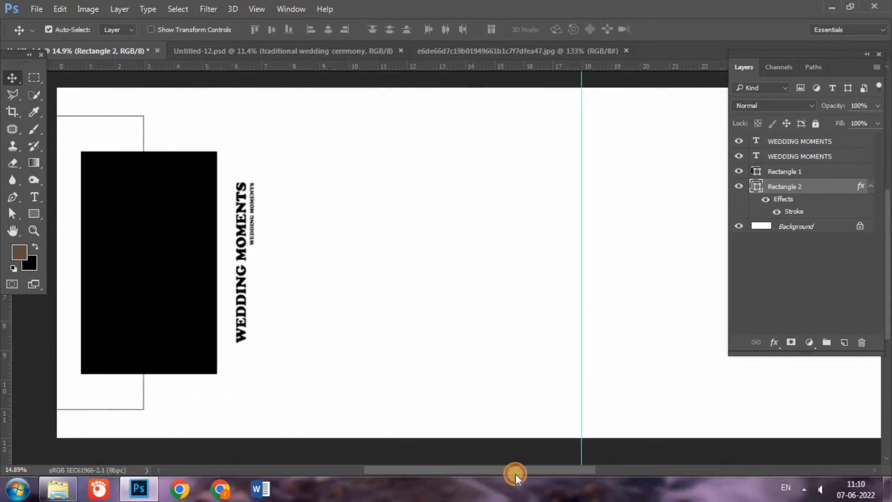
drag(521, 472, 543, 472)
click(492, 51)
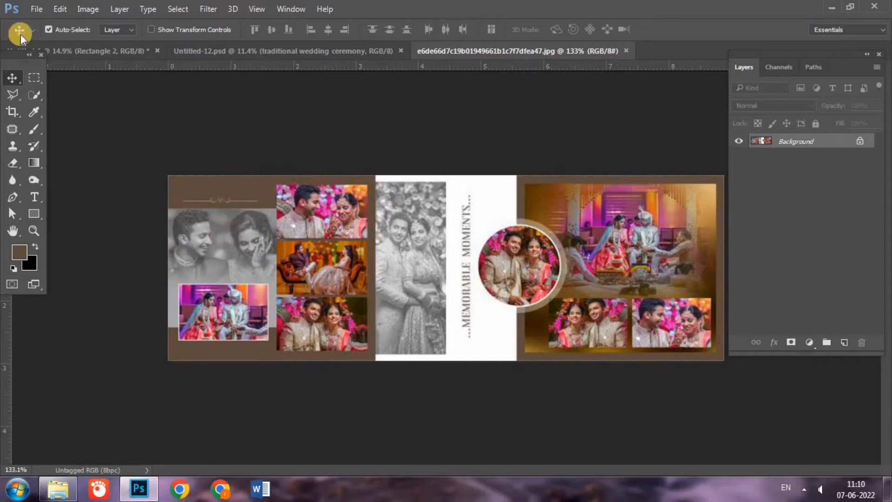
Draw a large brown rectangle right of the WEDDING MOMENTS text and lower it slightly
click(99, 49)
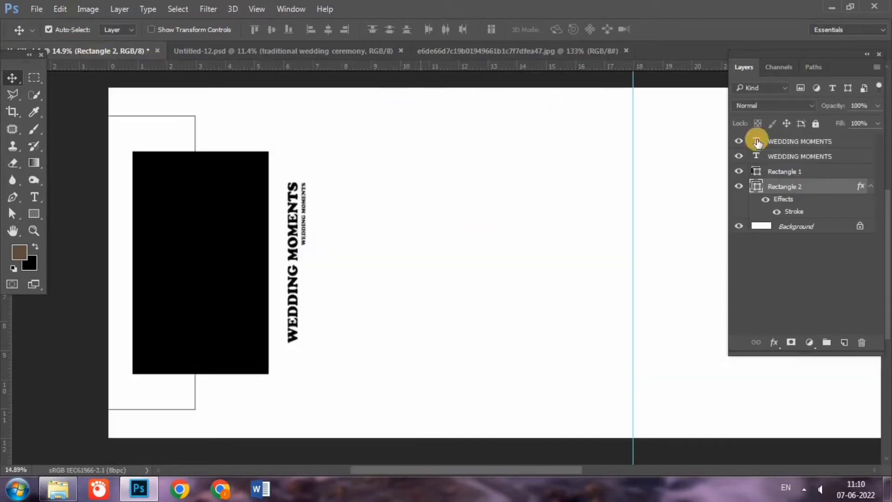
click(771, 145)
click(34, 214)
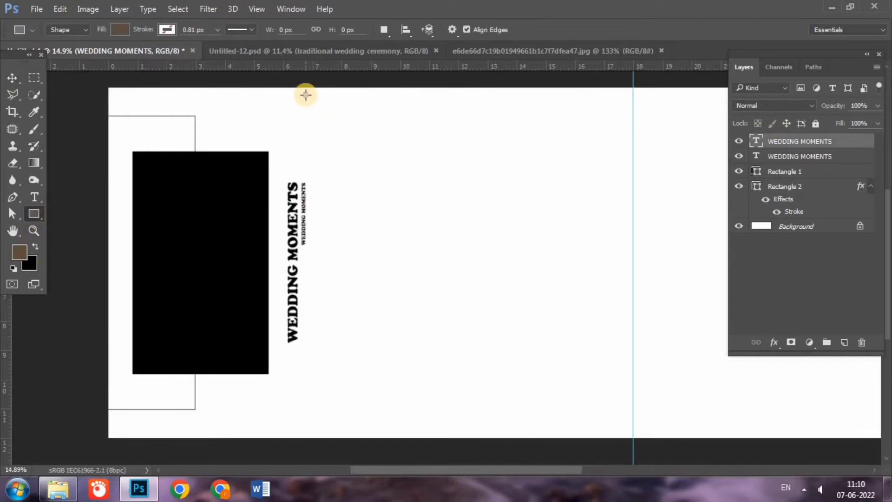
drag(306, 95, 631, 413)
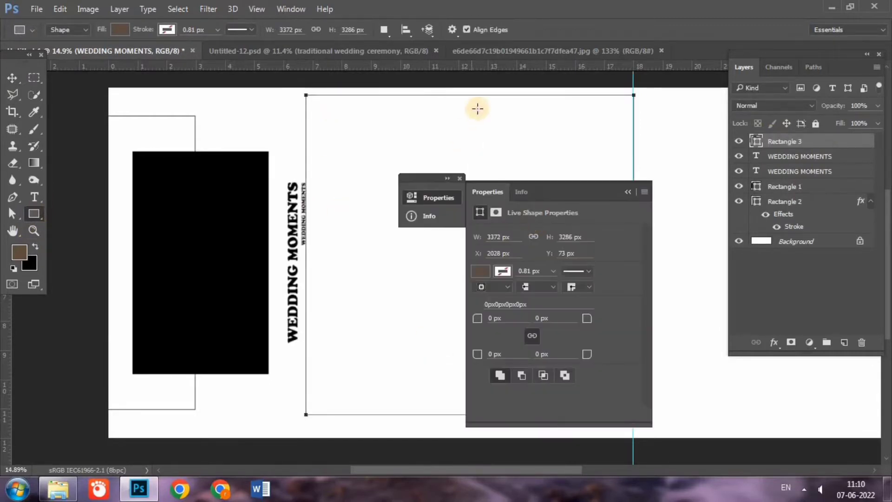
click(12, 76)
drag(556, 223, 560, 239)
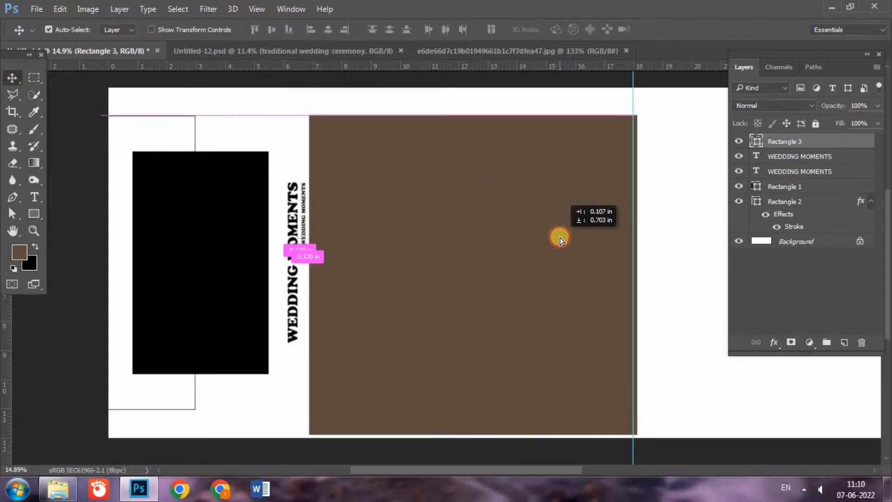
Raise the brown rectangle's bottom edge and pull its right edge to the guide
key(ctrl)
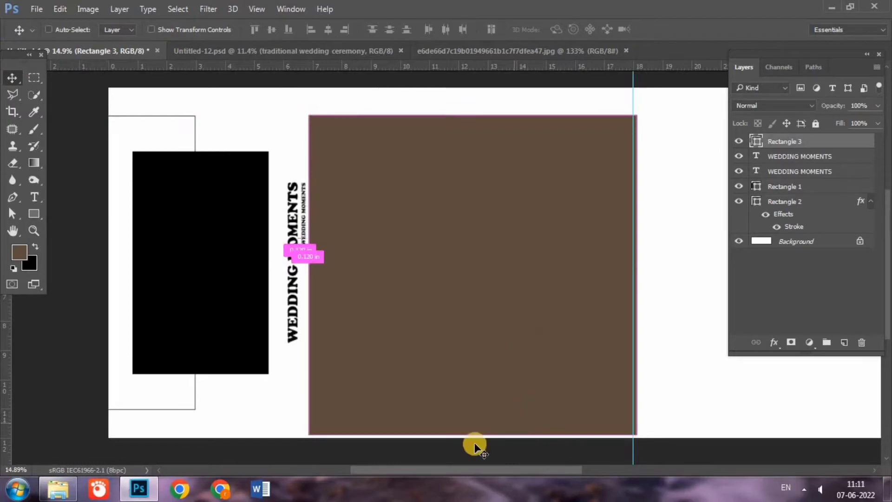
key(ctrl+t)
drag(473, 436, 479, 412)
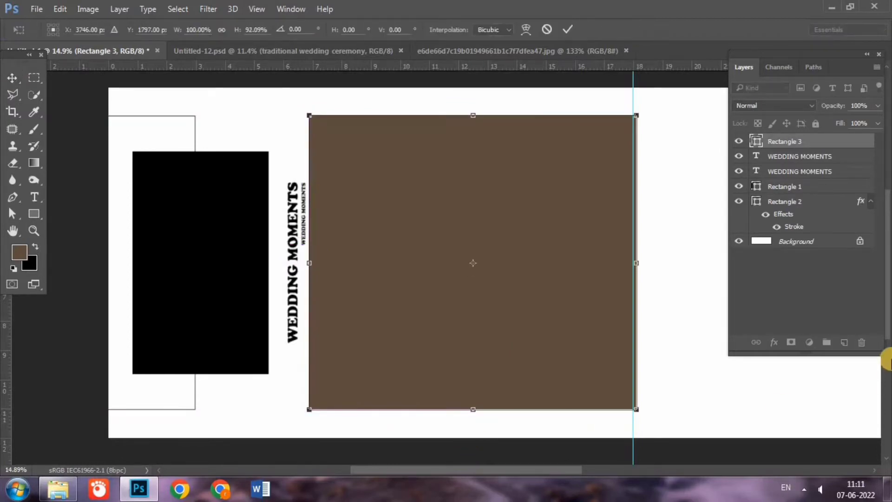
drag(635, 257, 631, 259)
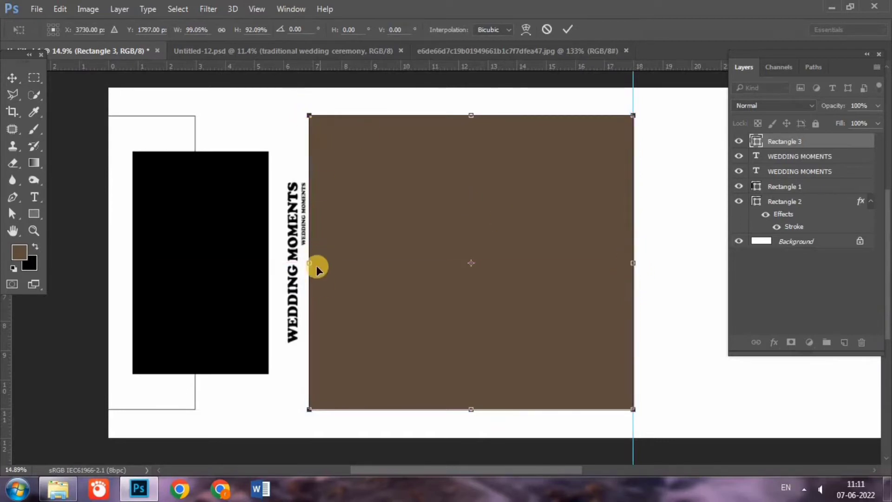
key(Return)
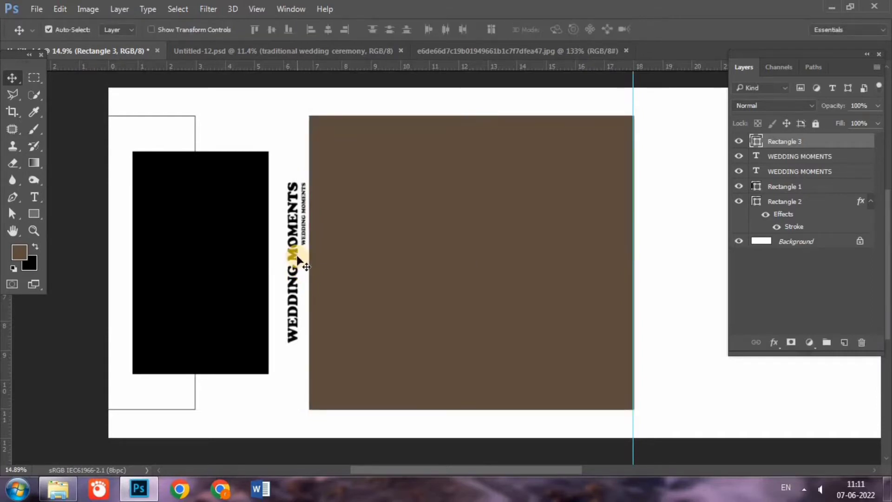
Nudge both WEDDING MOMENTS text layers left with Shift+arrow, then select Rectangle 3
drag(290, 162, 303, 219)
key(shift+Left)
key(shift+Left)
key(shift+Left)
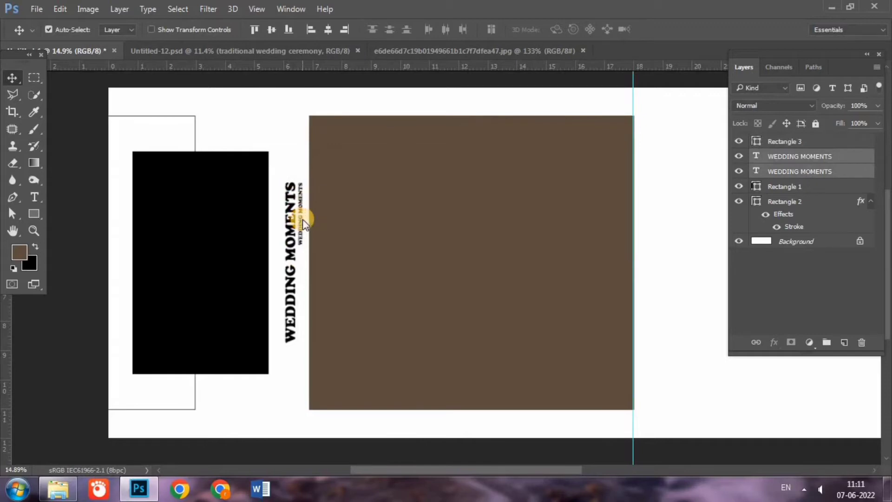
key(shift+Left)
key(shift+Left)
key(shift+Left)
key(shift+Left)
key(shift+Left)
key(shift+Left)
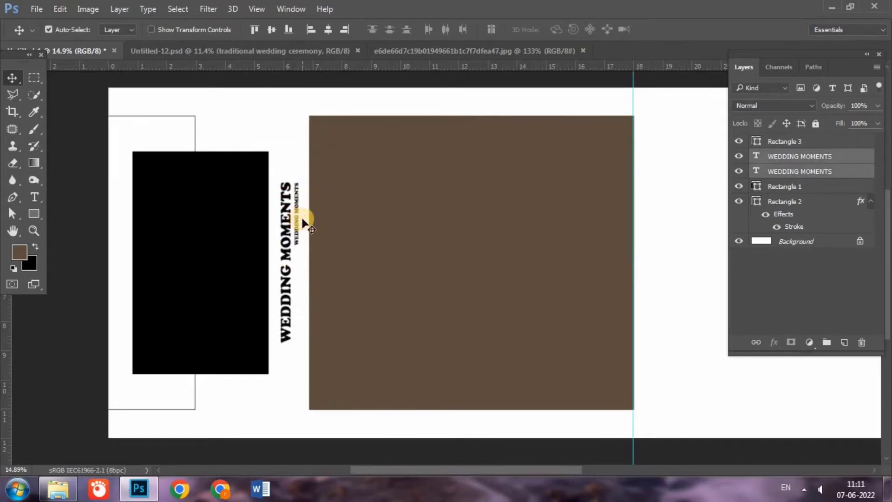
key(shift+Right)
key(shift+Left)
click(816, 156)
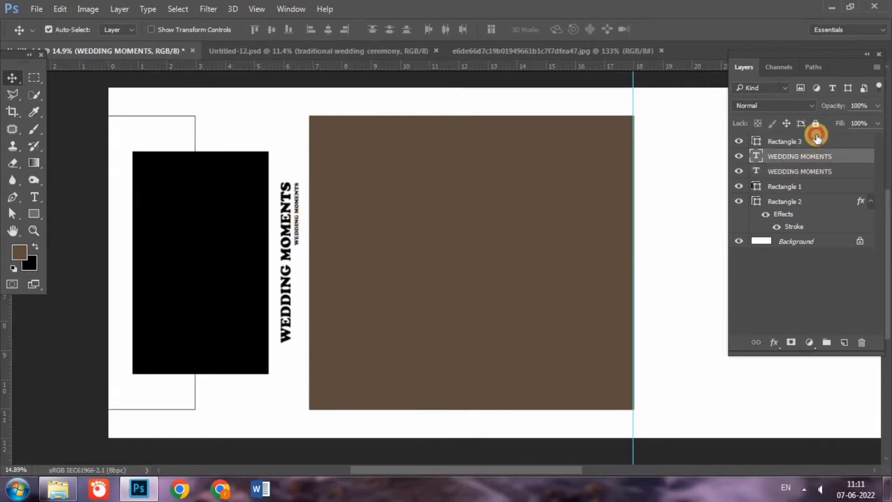
drag(472, 469, 591, 467)
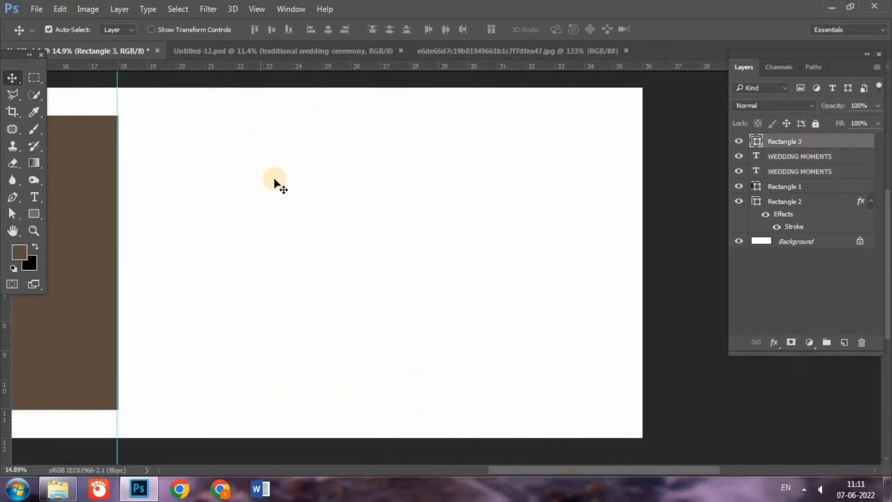
click(332, 52)
click(469, 52)
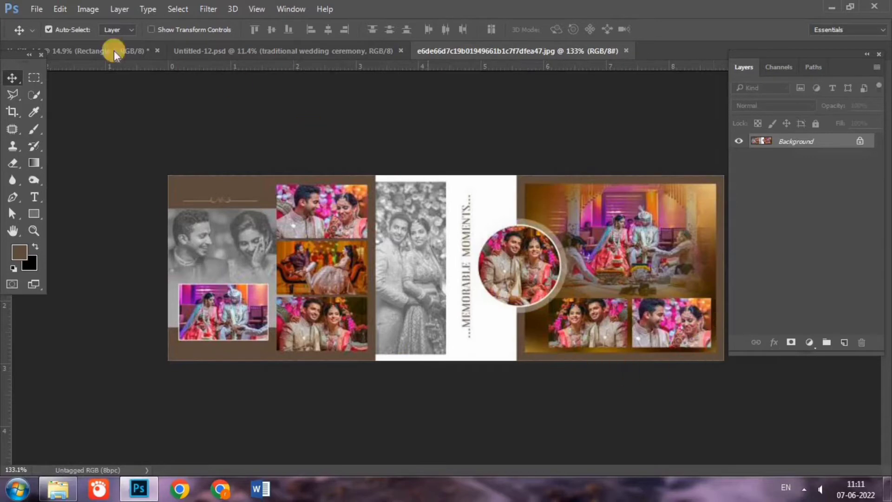
click(99, 49)
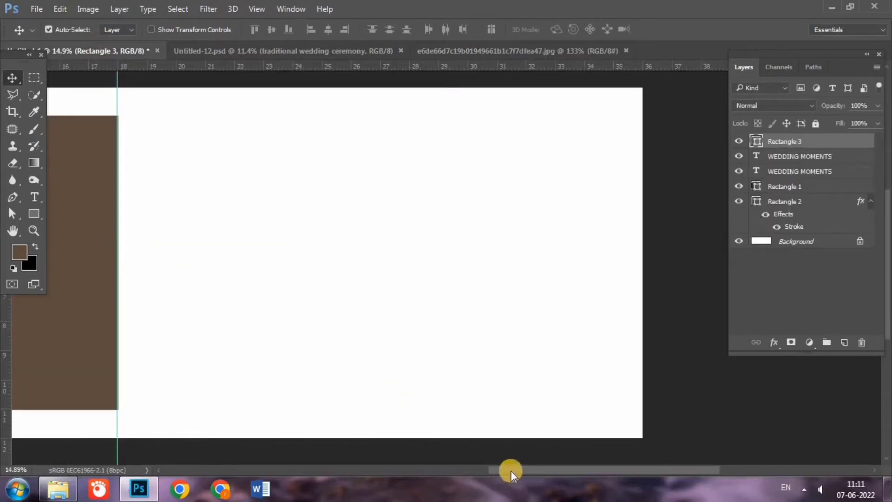
drag(511, 470, 453, 470)
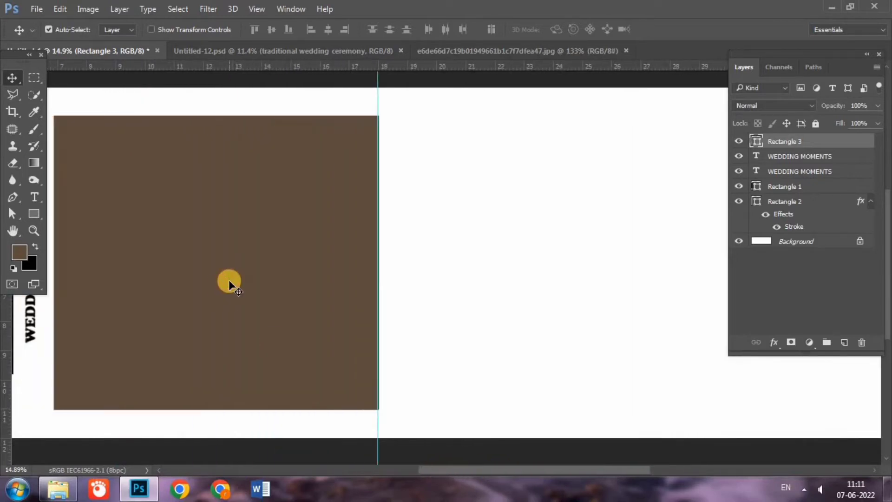
Copy the brown block rightward, stretch it to the spread's right edge, and duplicate it again
mouse_move(228, 281)
mouse_down()
mouse_move(577, 281)
mouse_move(562, 280)
mouse_up()
drag(532, 473, 591, 474)
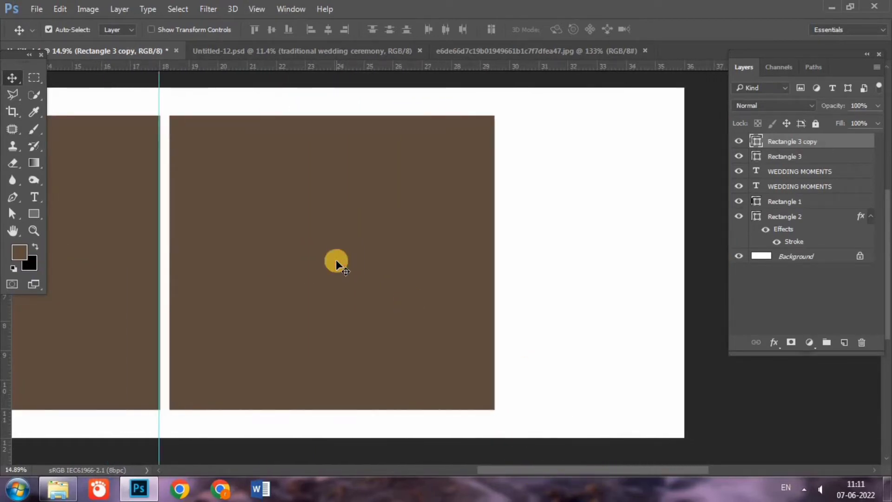
key(ctrl+t)
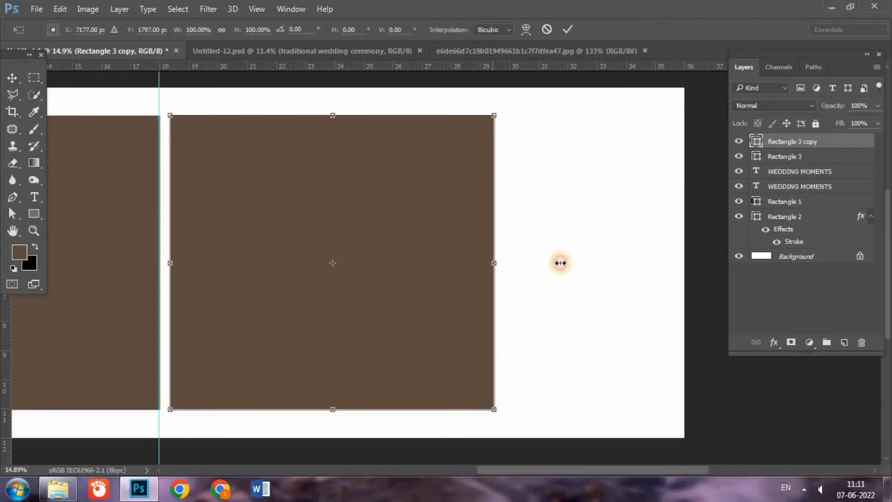
drag(495, 264, 695, 268)
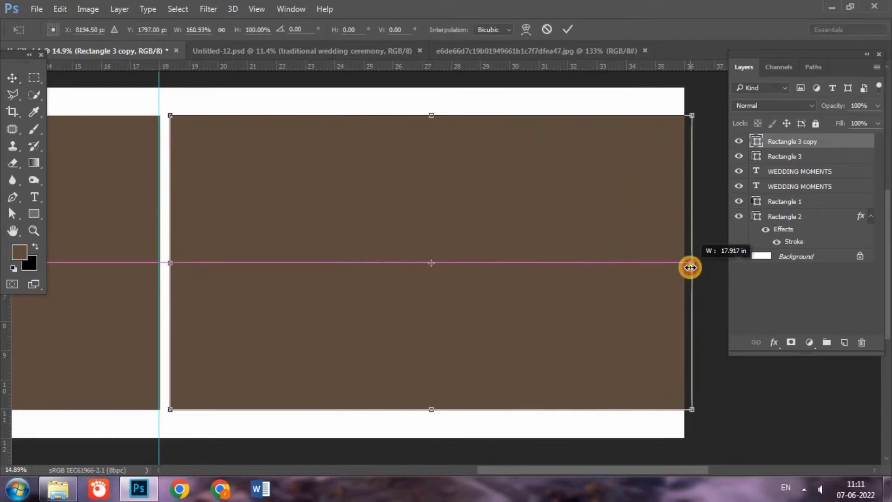
key(Return)
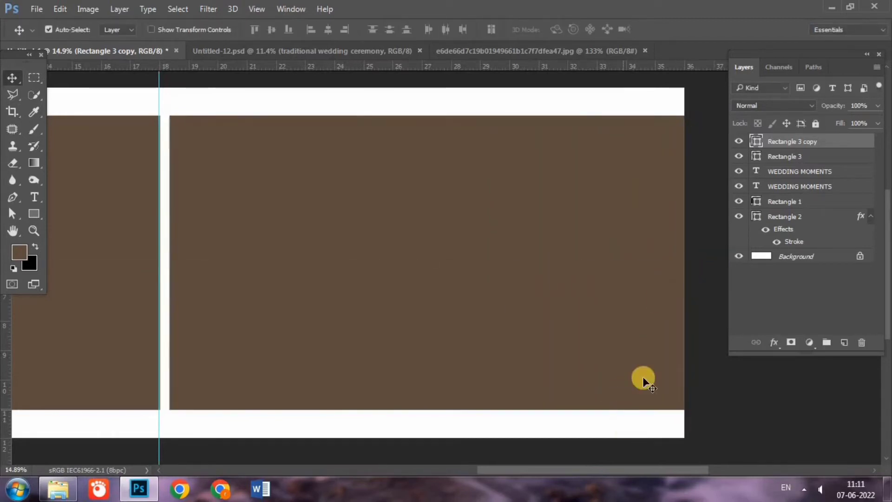
drag(685, 469, 656, 472)
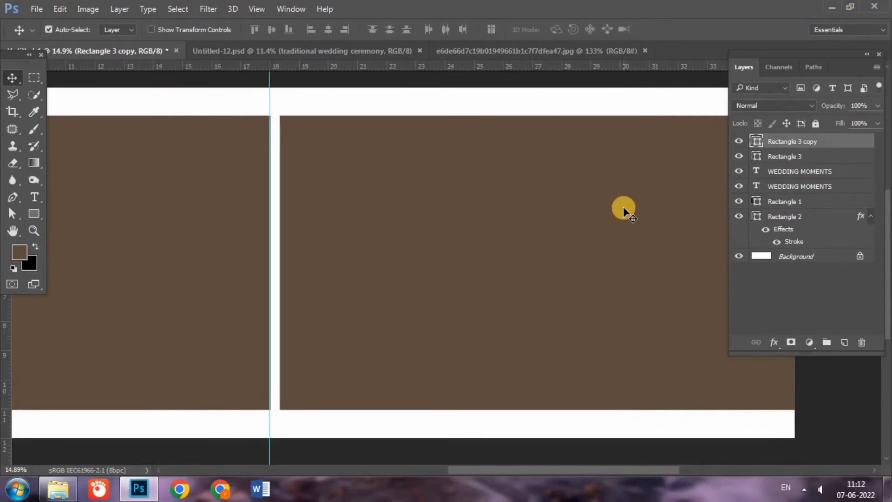
key(ctrl+j)
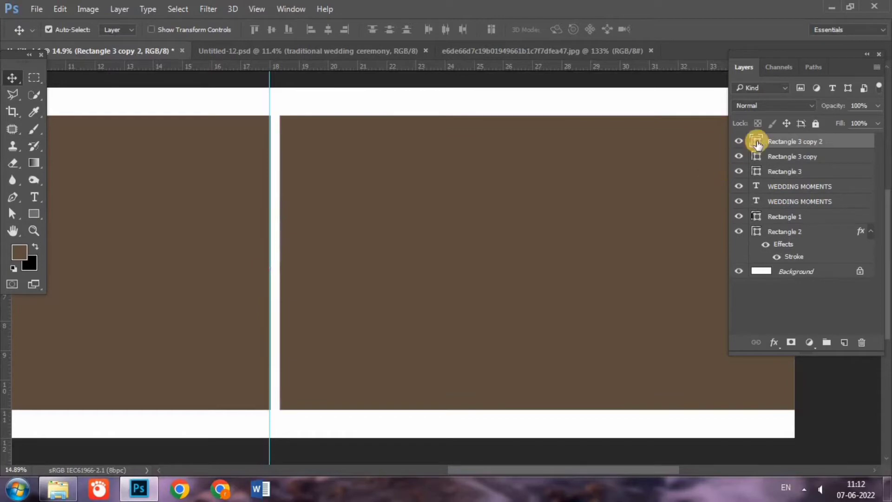
Fill Rectangle 3 copy 2 with white and narrow it into a tall strip
double_click(755, 141)
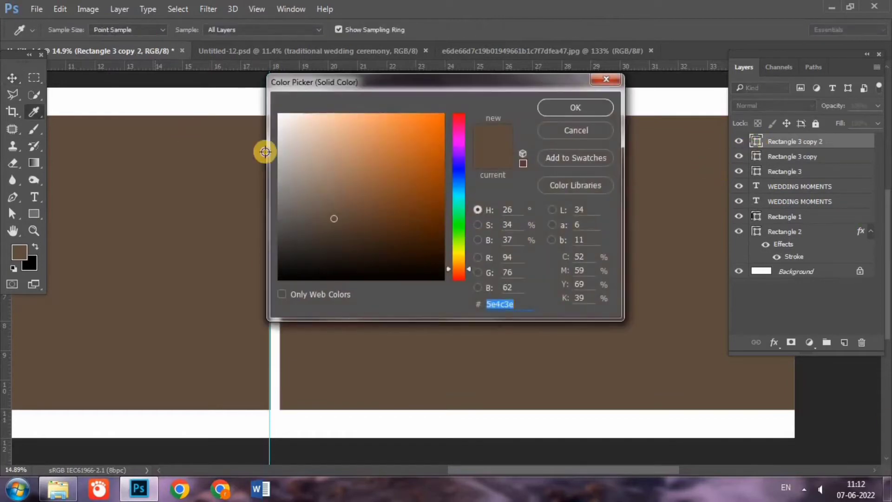
click(273, 123)
click(562, 105)
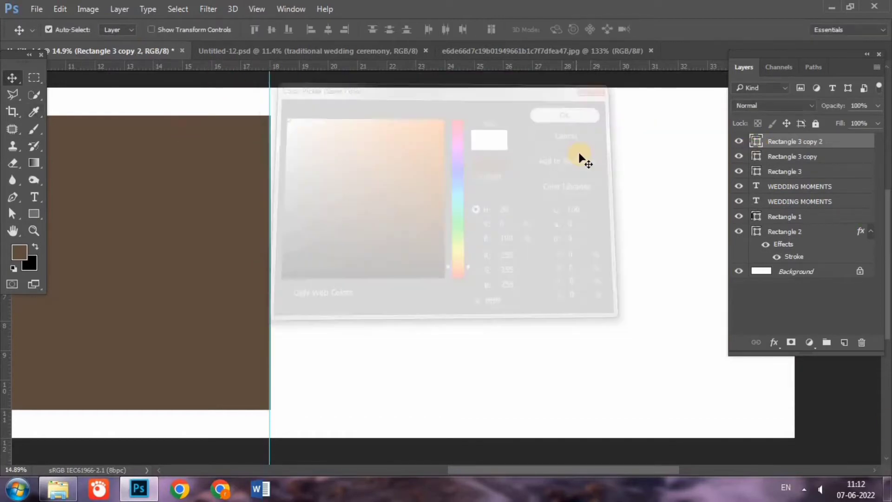
key(ctrl+t)
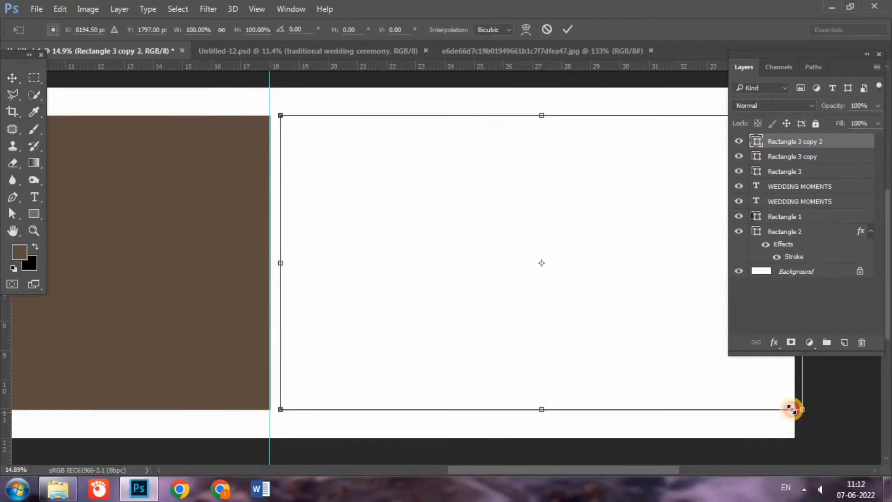
drag(802, 412, 778, 411)
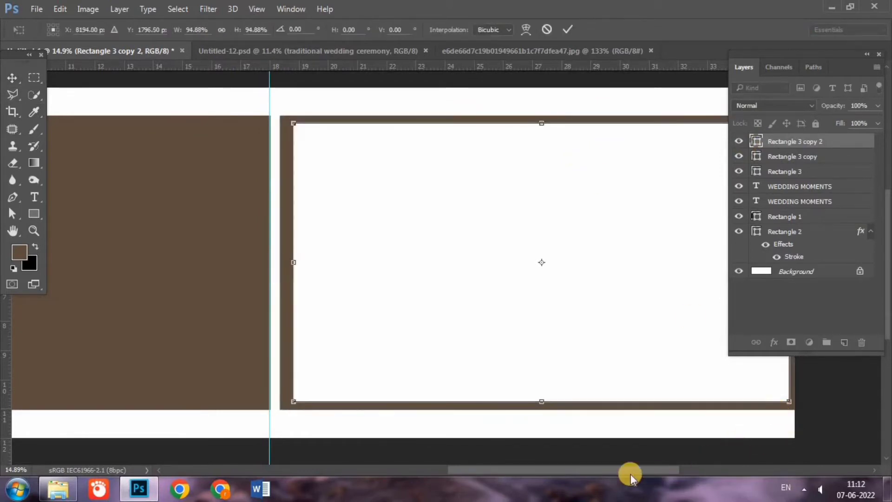
drag(631, 473, 662, 473)
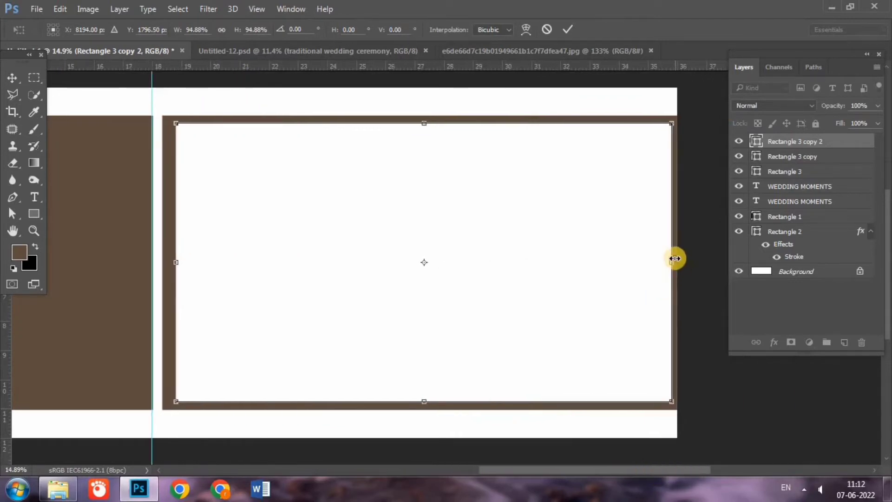
drag(678, 267, 285, 264)
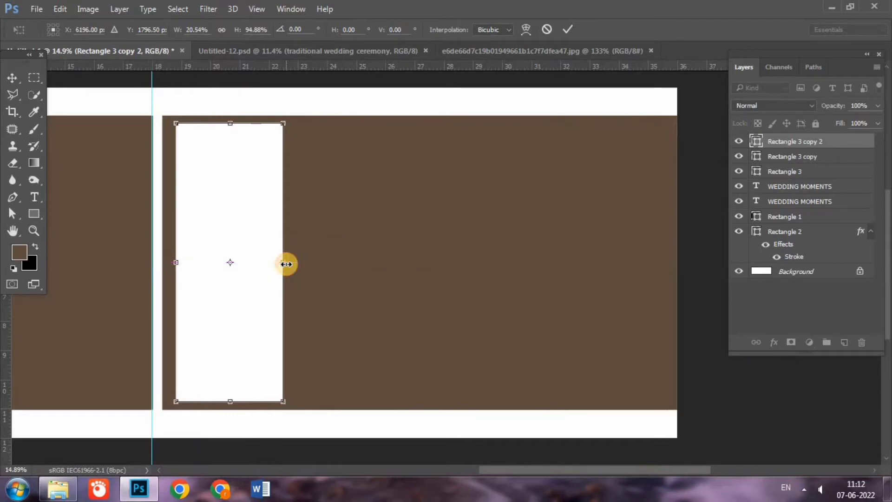
key(Return)
Nudge the white strip left, widen it slightly, and compare with the reference image
key(shift+Left)
key(shift+Left)
key(shift+Left)
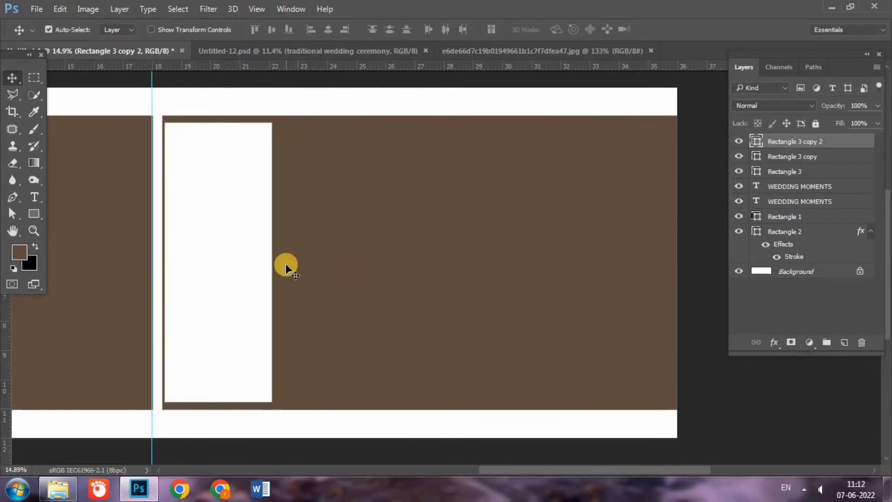
key(shift+Left)
key(shift+Left)
key(shift+Left)
key(shift+Left)
key(shift+Left)
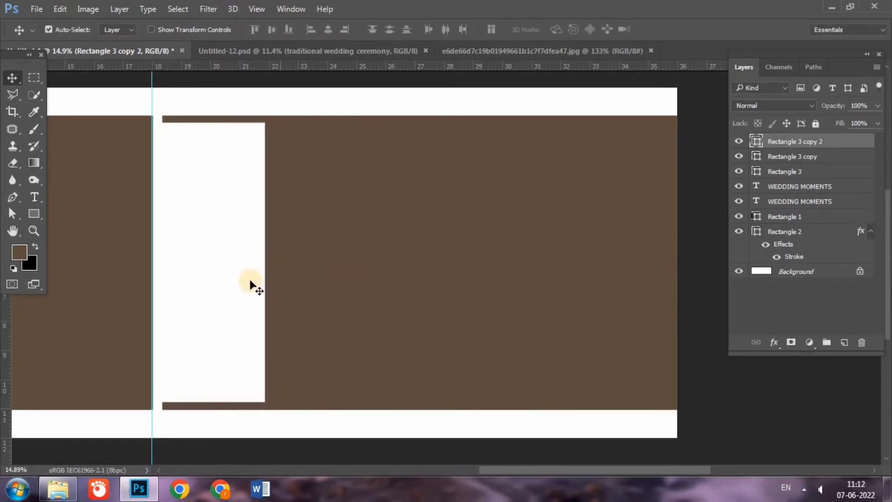
drag(508, 471, 461, 472)
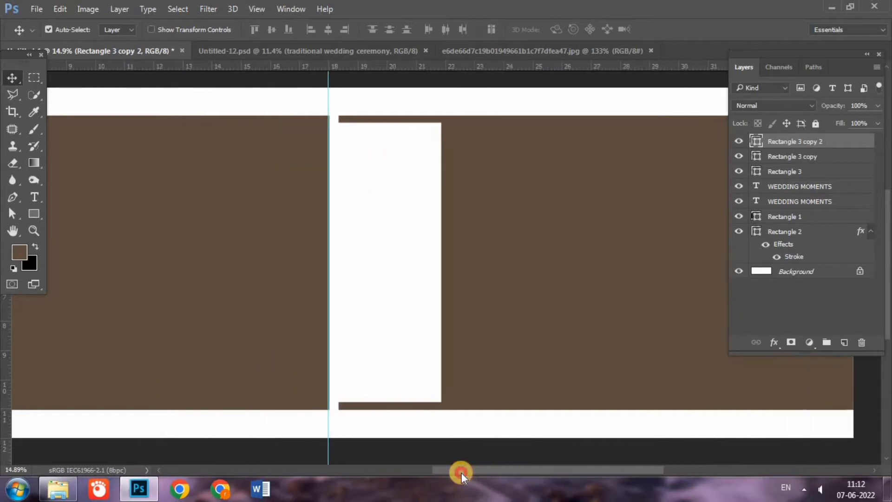
key(ctrl)
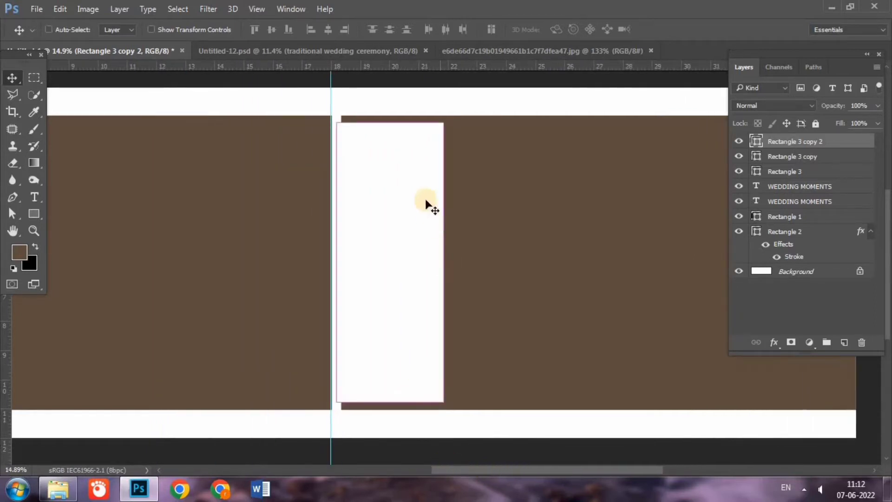
key(ctrl+t)
drag(444, 260, 465, 266)
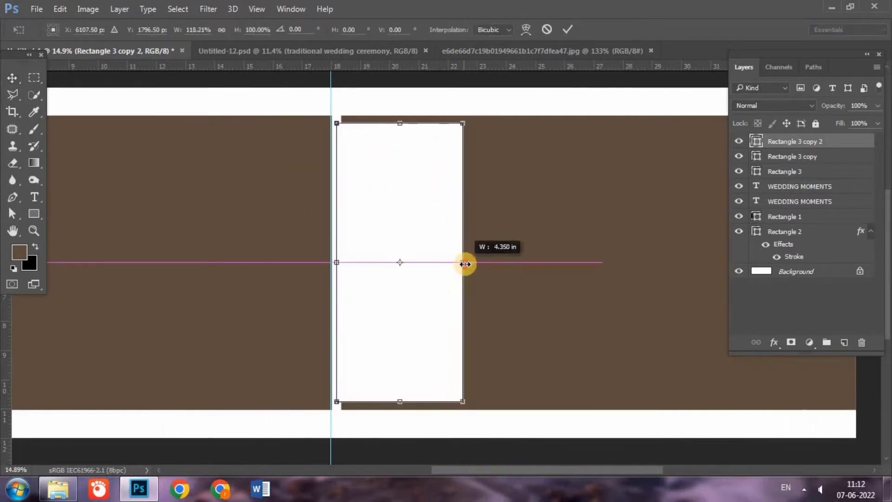
key(Return)
click(478, 55)
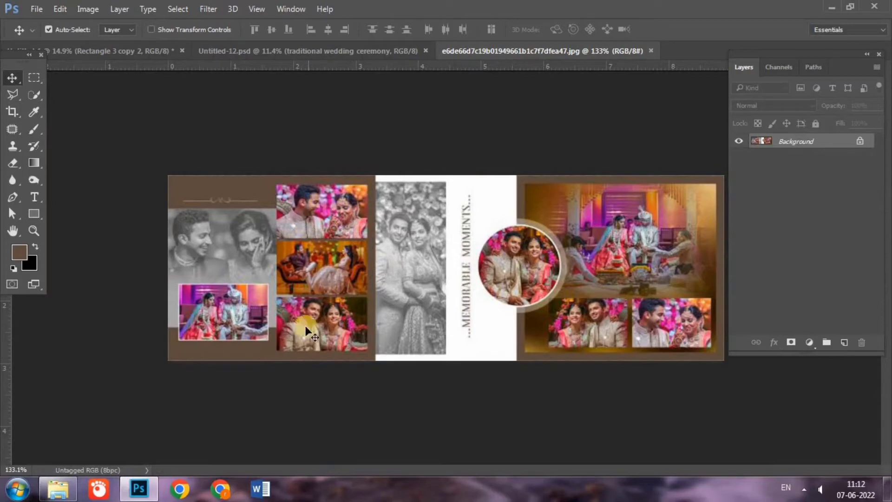
click(87, 48)
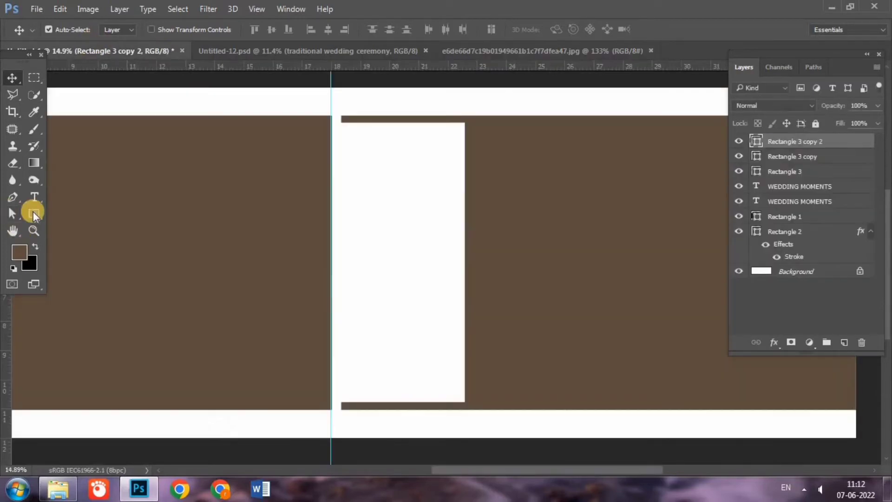
Draw a black-filled rectangle on the white strip and Alt-drag copies into three stacked boxes
click(32, 212)
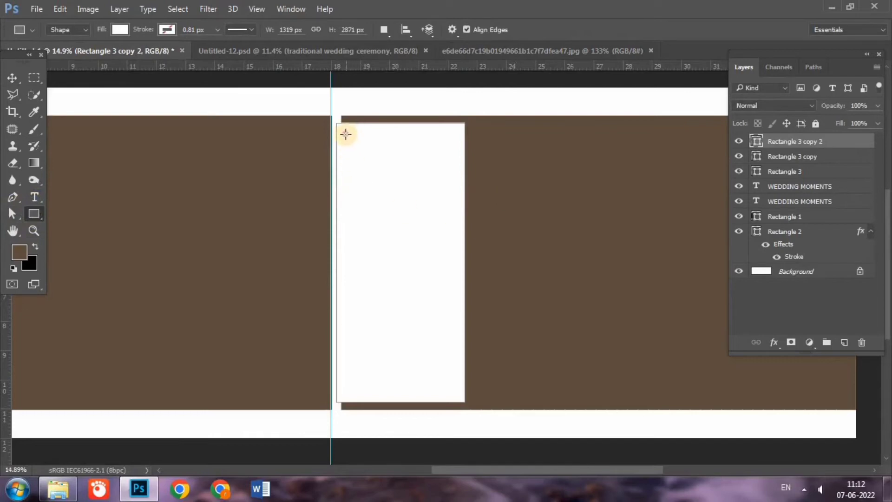
drag(345, 134, 486, 217)
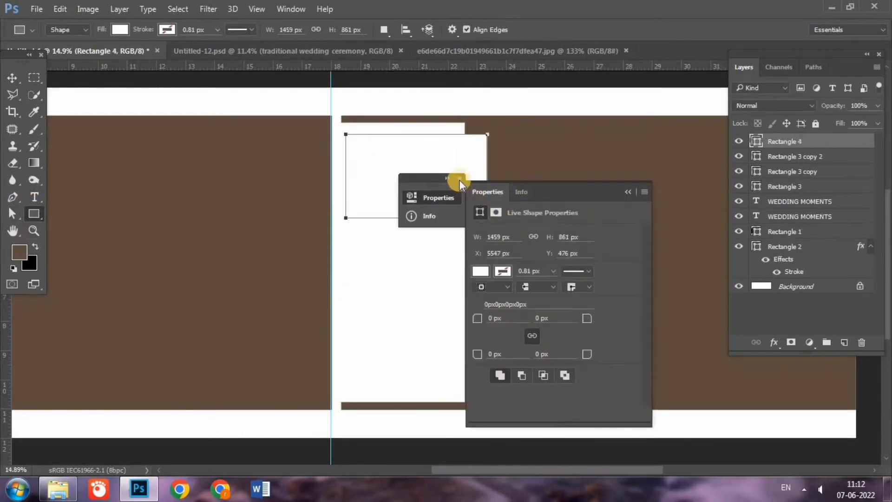
click(12, 77)
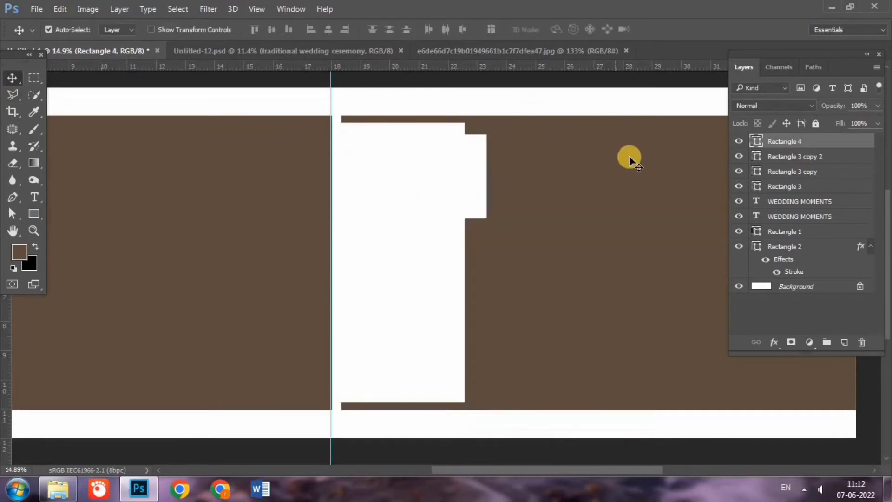
double_click(756, 140)
drag(368, 213, 241, 316)
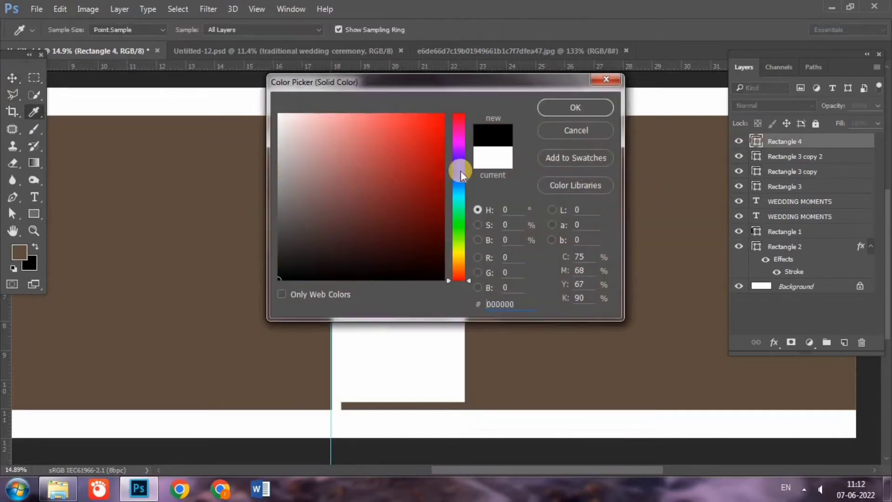
key(Return)
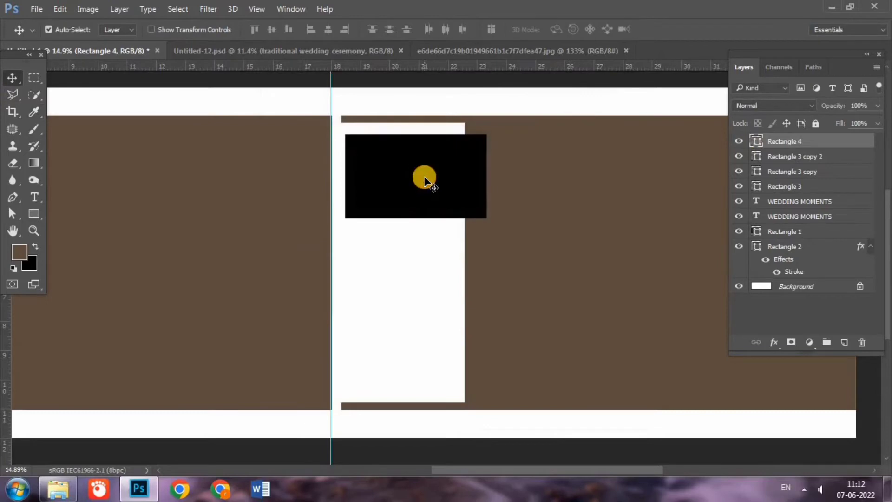
drag(424, 180, 426, 344)
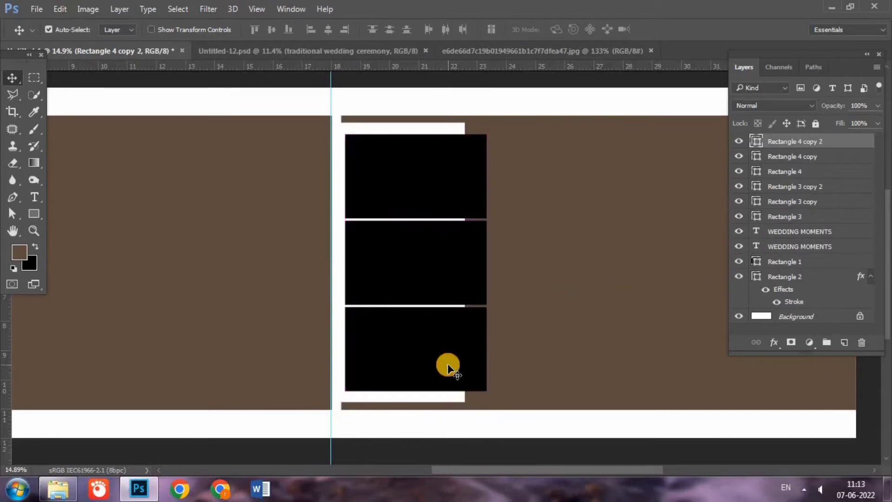
shift+click(448, 262)
shift+click(417, 171)
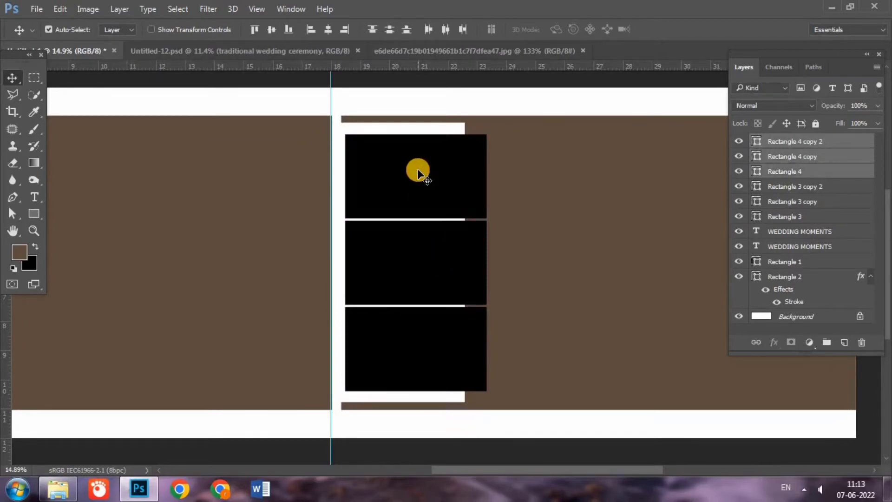
key(shift+Left)
key(shift+Left)
key(shift+Left)
key(shift+Left)
key(shift+Left)
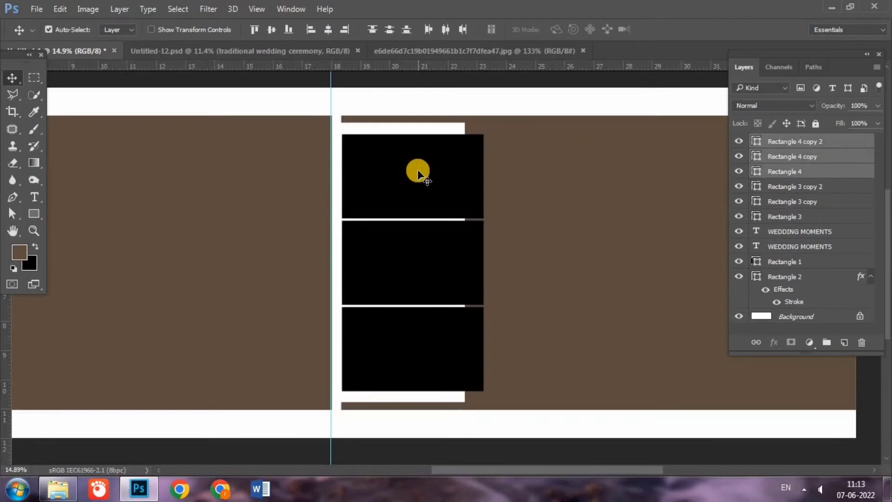
key(shift+Right)
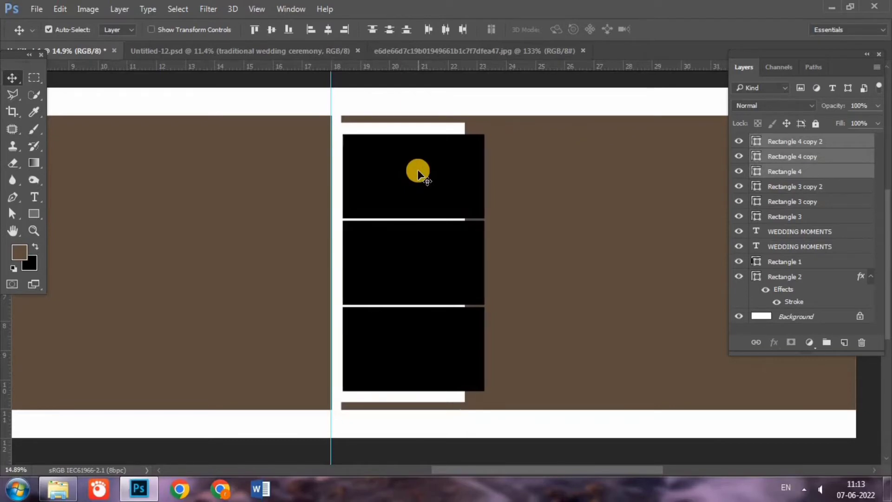
click(450, 131)
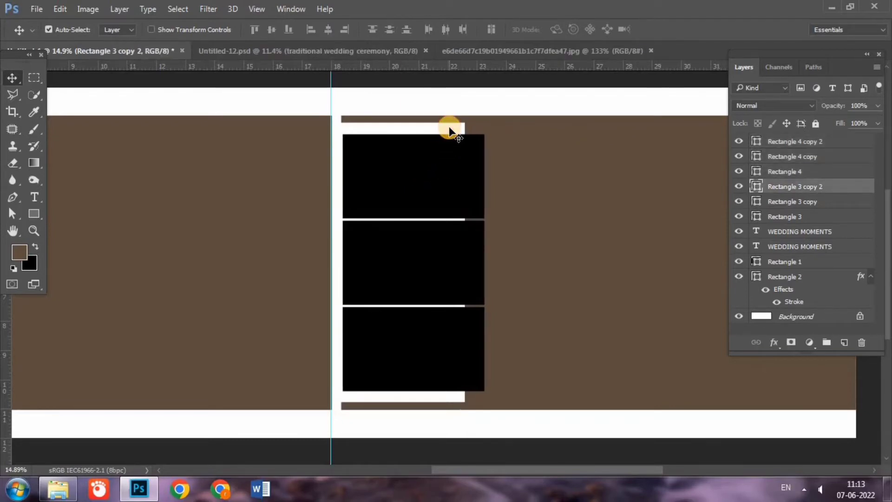
key(ctrl+t)
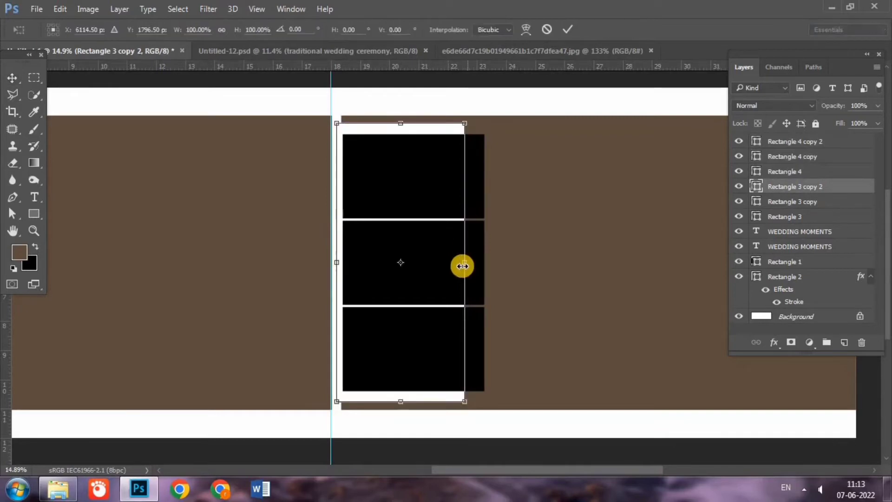
drag(462, 266, 494, 269)
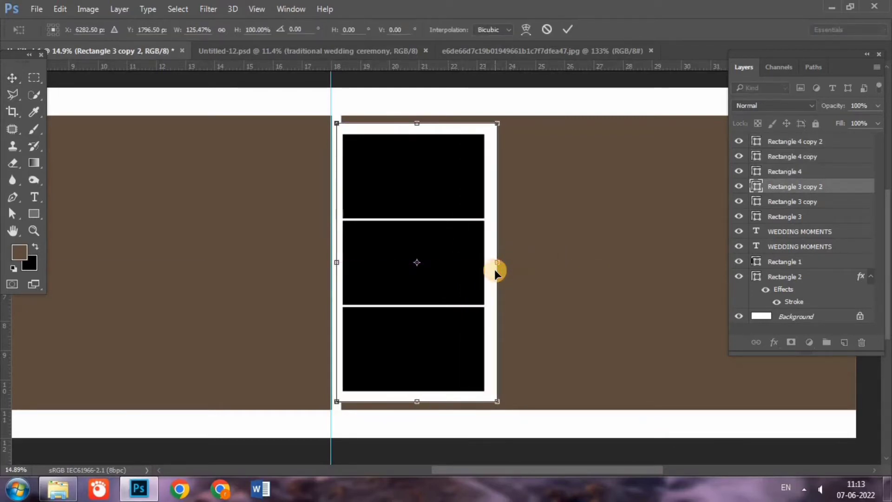
key(Return)
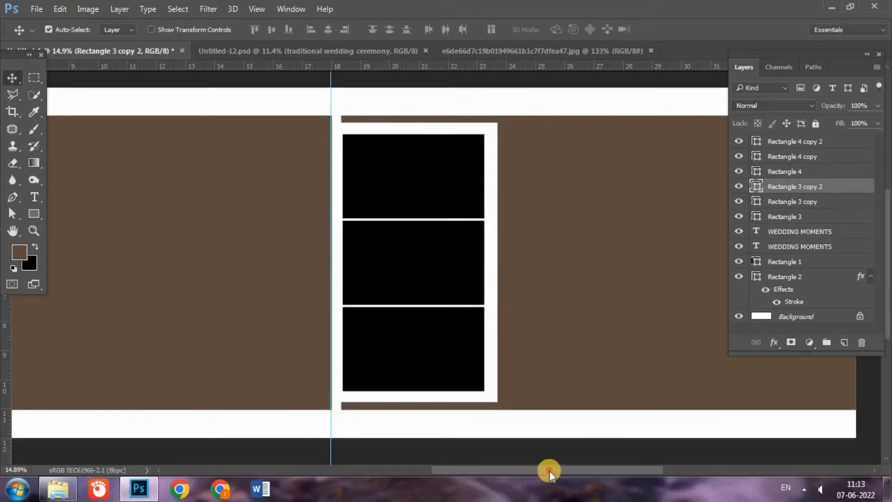
mouse_move(549, 470)
mouse_down()
mouse_move(601, 467)
mouse_move(515, 477)
mouse_up()
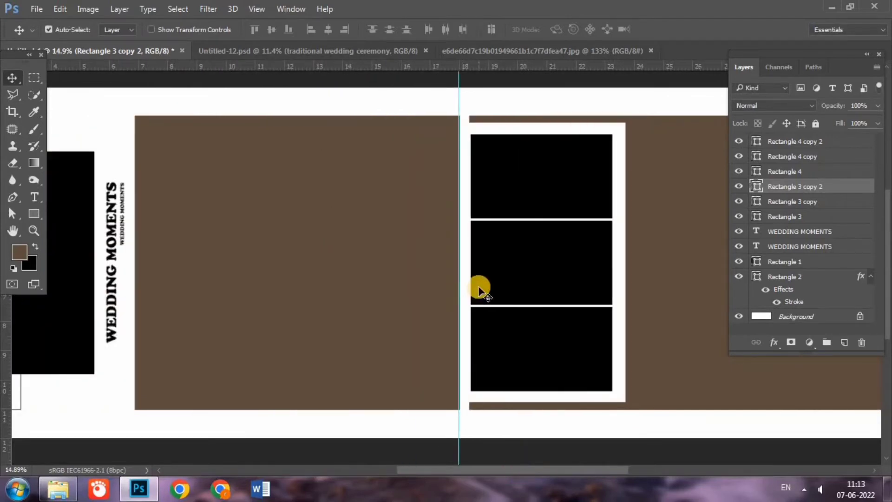
scroll(478, 286, down, 1)
scroll(478, 286, down, 1)
scroll(478, 286, down, 1)
scroll(478, 286, up, 1)
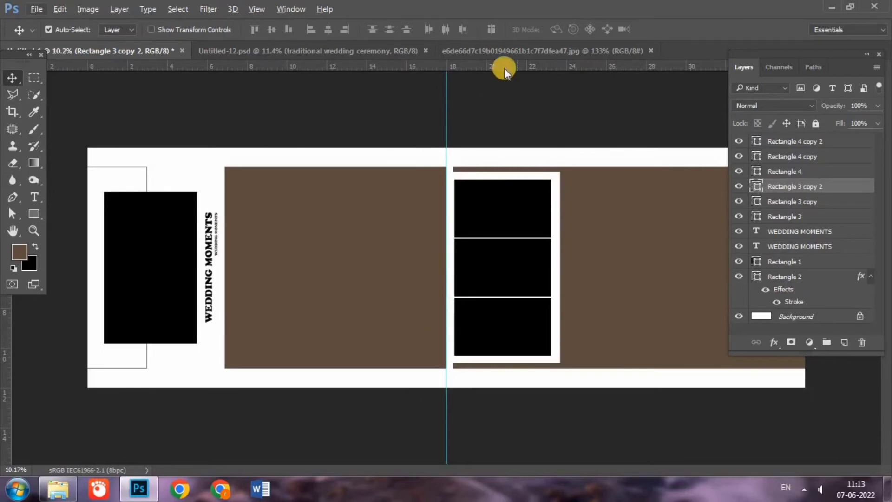
click(508, 51)
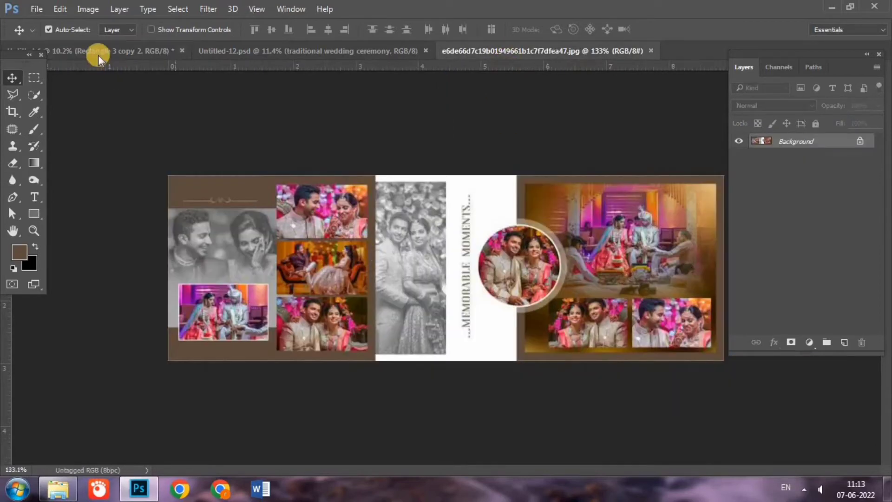
click(98, 52)
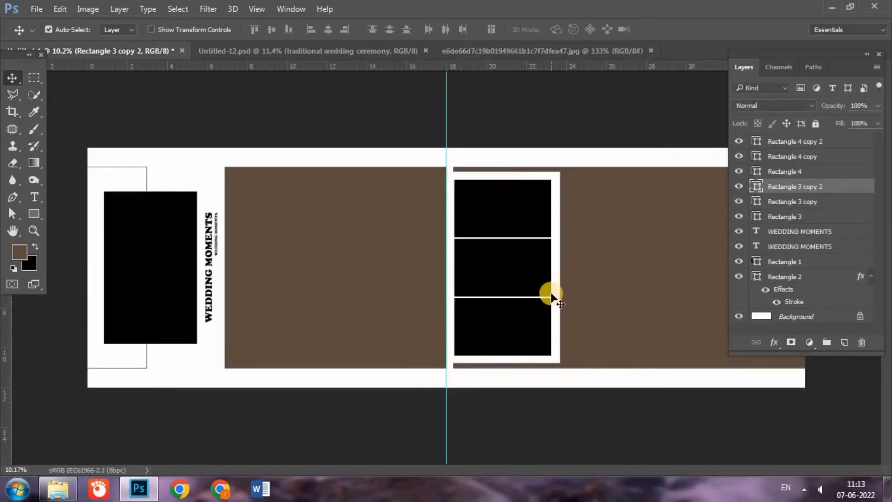
click(497, 48)
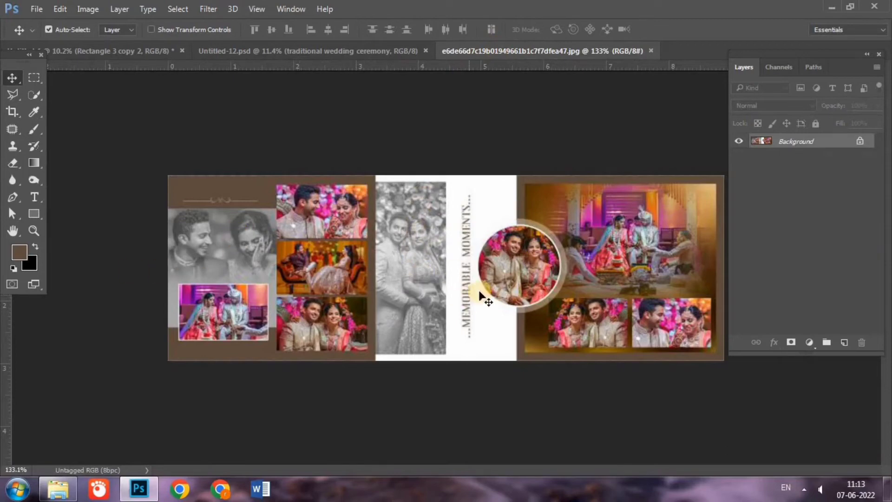
click(105, 54)
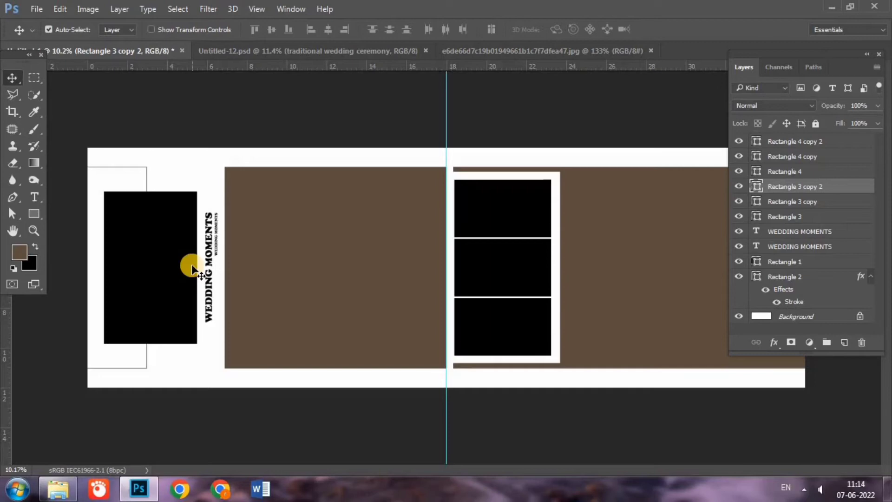
click(464, 48)
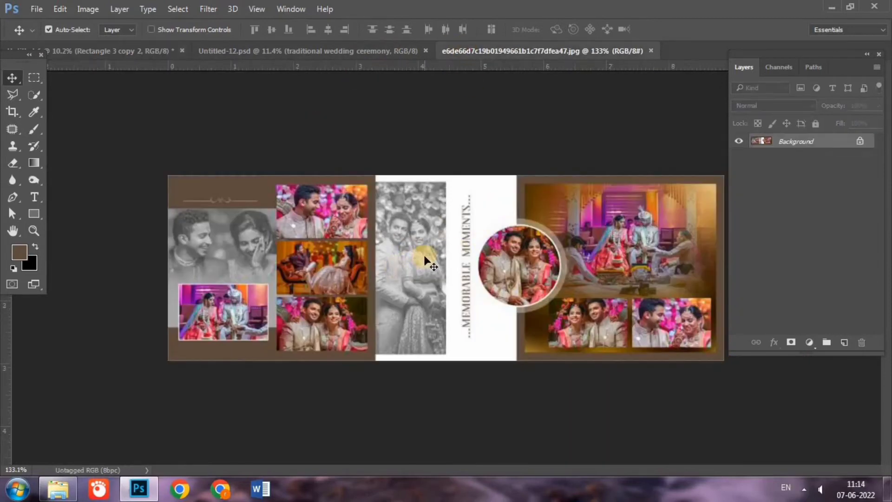
click(122, 48)
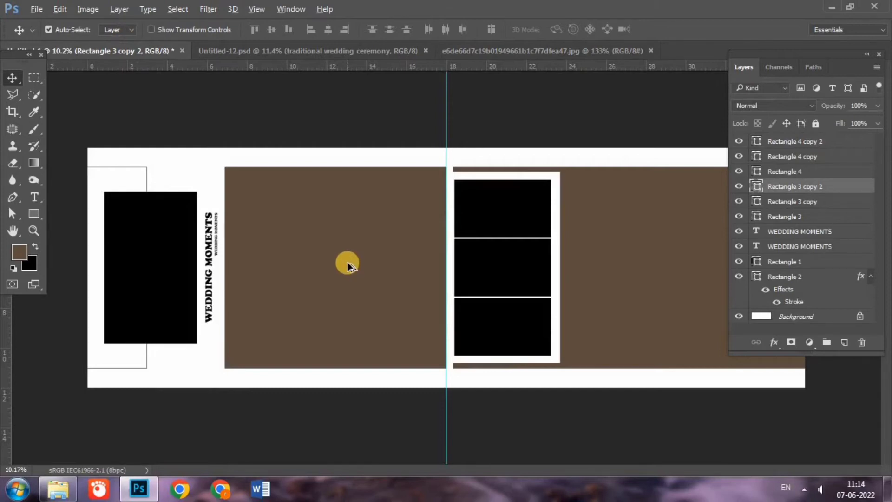
scroll(347, 262, up, 2)
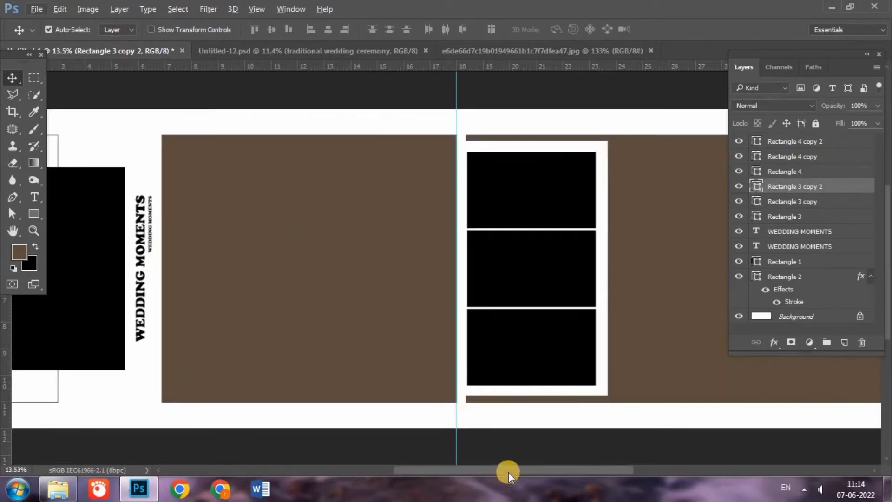
drag(508, 471, 441, 464)
click(259, 264)
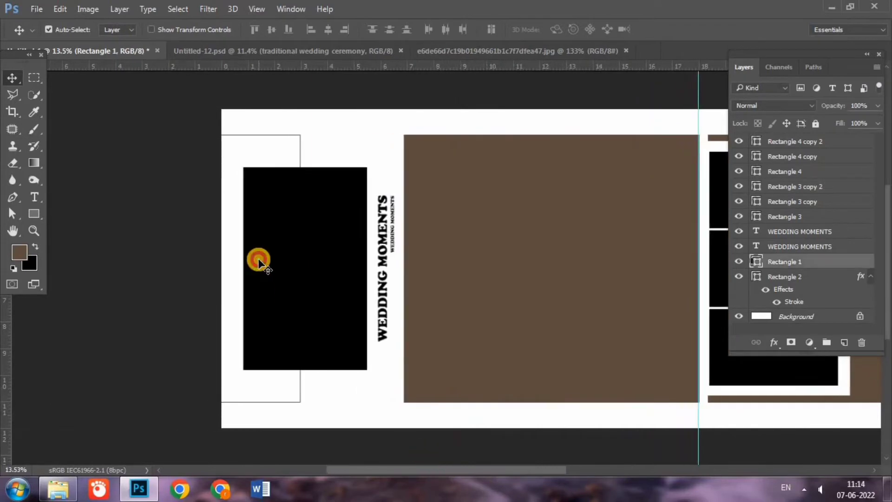
click(534, 50)
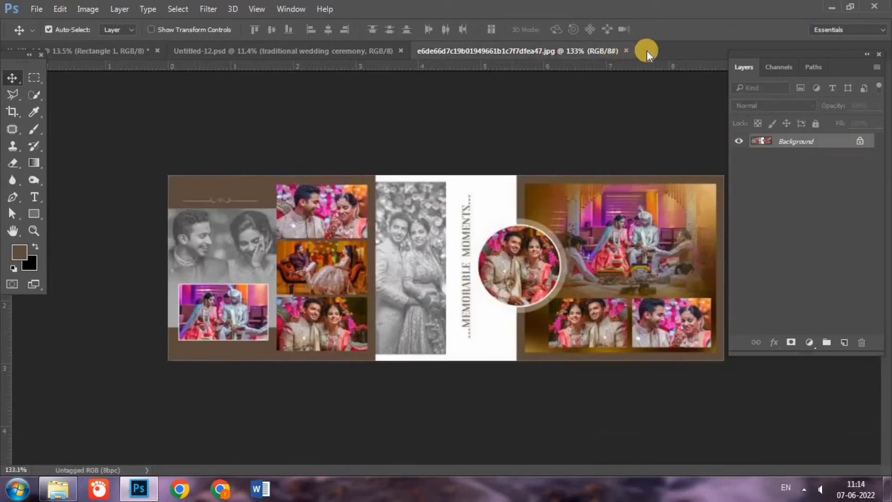
click(626, 50)
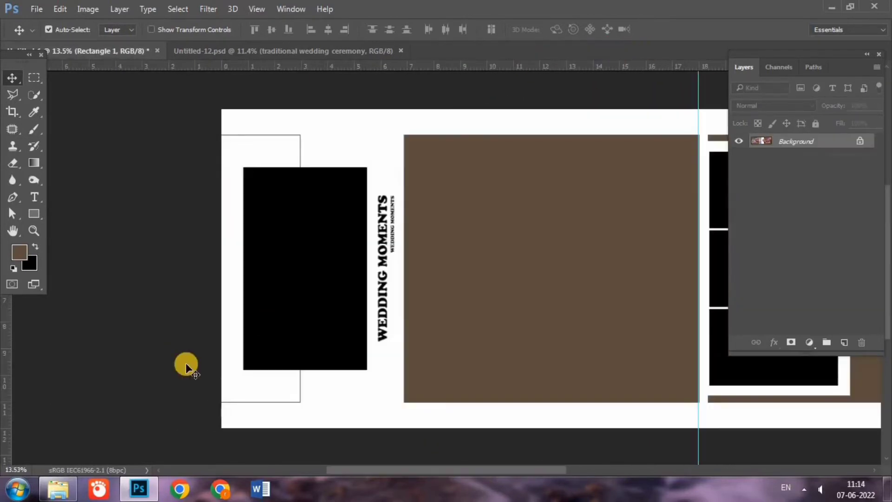
Drag the couple photo from the wedding folder into the layout and scale it over the left rectangle
click(65, 487)
mouse_move(219, 85)
mouse_down()
mouse_move(503, 82)
mouse_move(522, 49)
mouse_up()
mouse_move(294, 144)
mouse_down()
mouse_move(141, 56)
mouse_move(306, 291)
mouse_up()
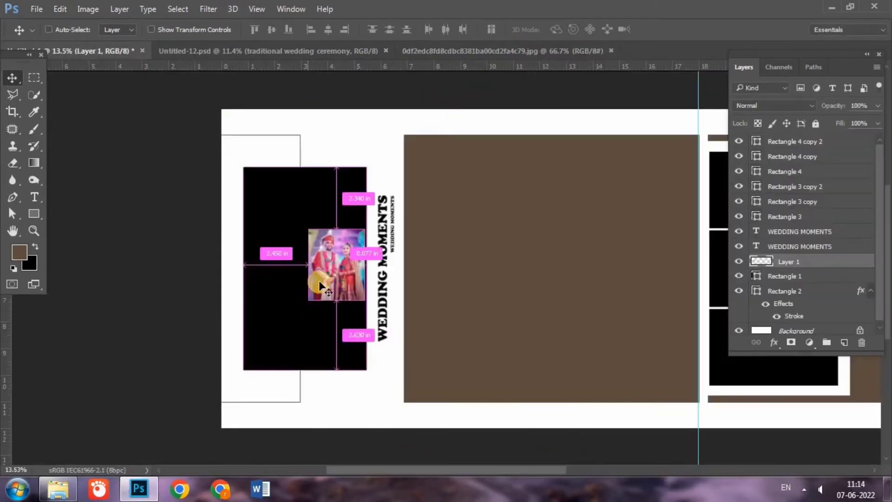
key(ctrl+t)
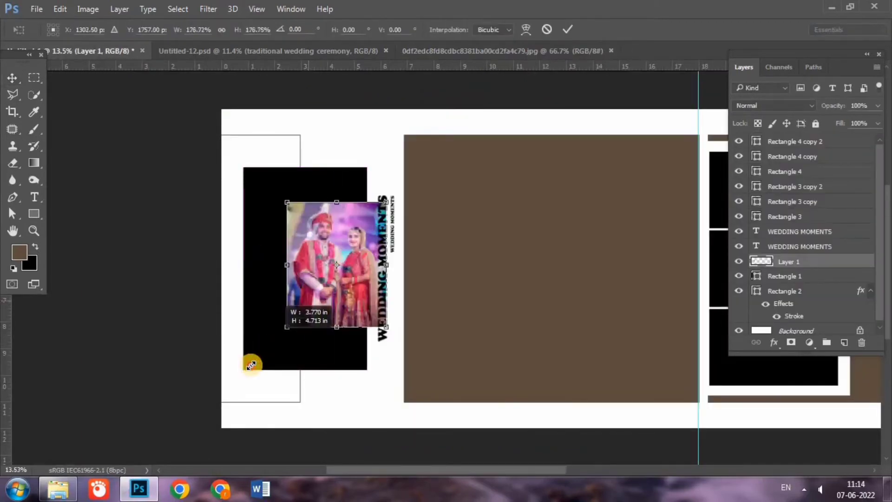
drag(308, 300, 246, 371)
drag(280, 317, 270, 318)
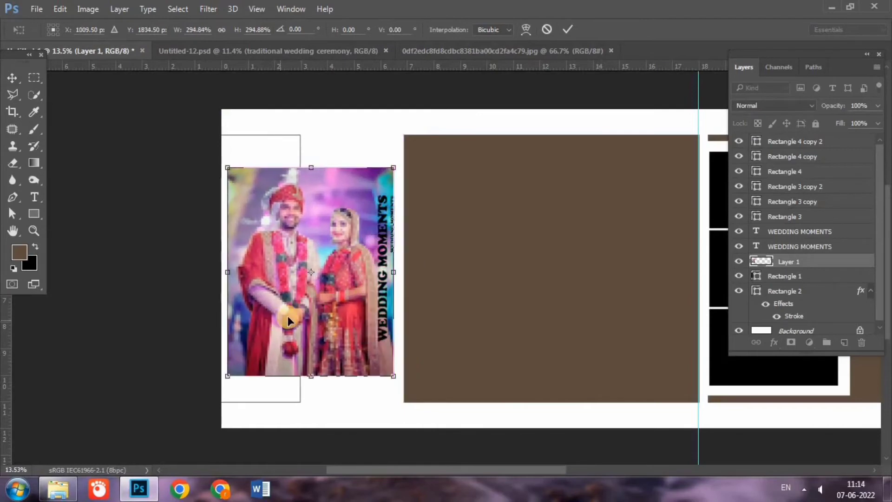
key(Return)
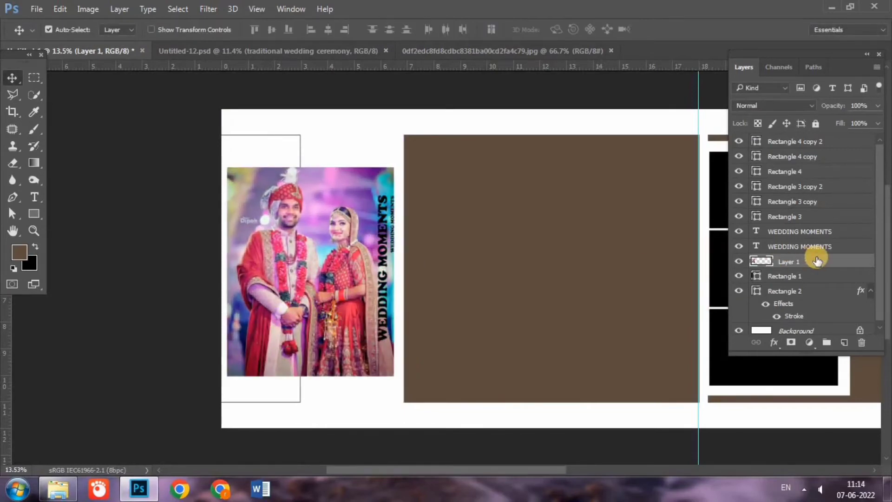
Clip Layer 1 to the black rectangle and fine-tune its size and position to fill the frame
right_click(827, 261)
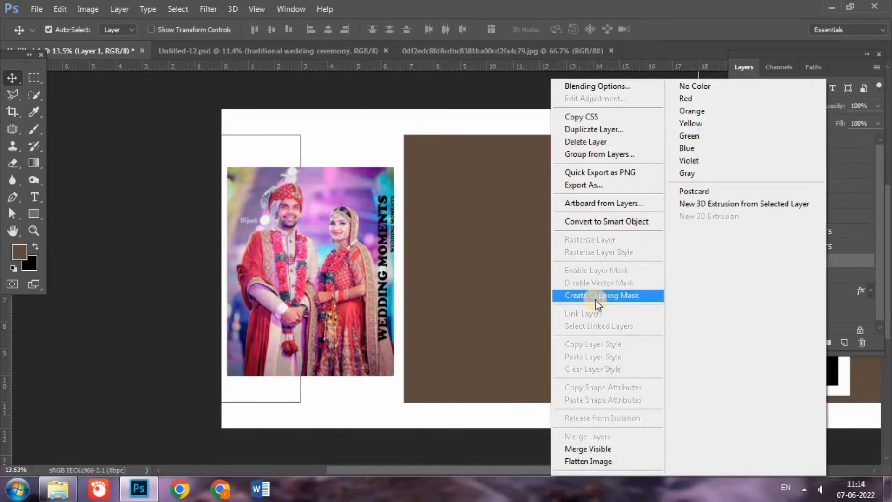
click(607, 296)
drag(334, 190, 337, 177)
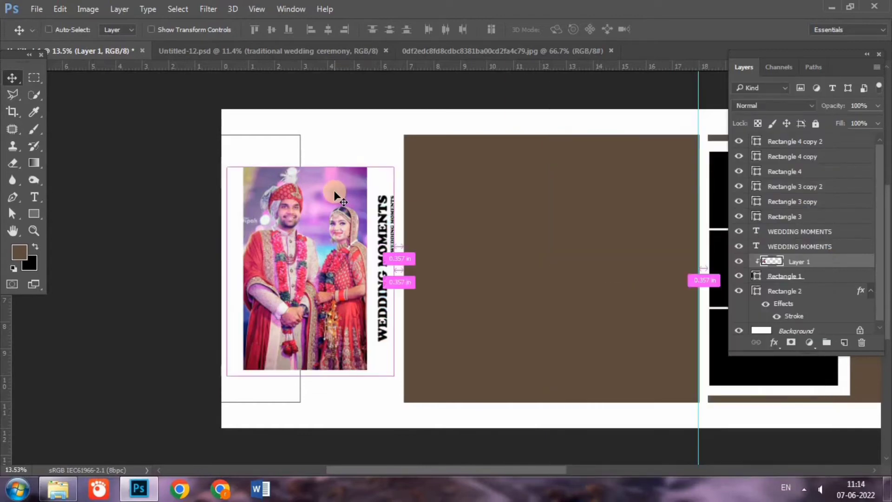
key(ctrl+t)
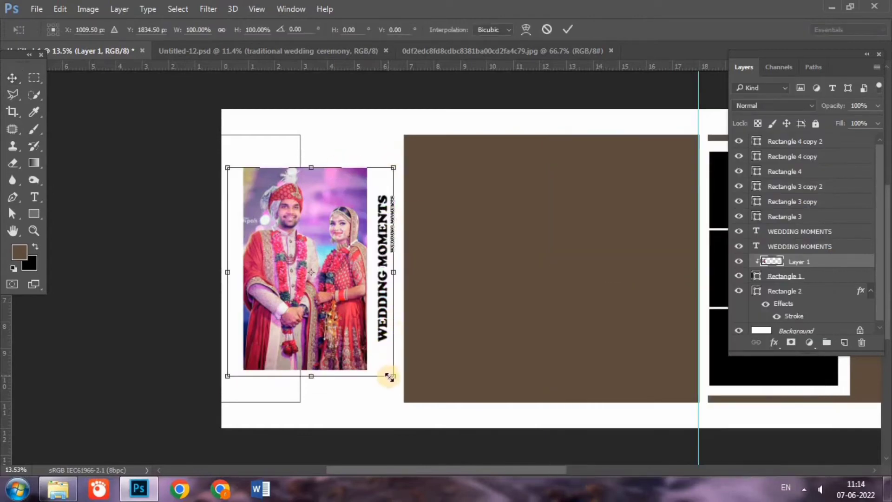
drag(389, 377, 386, 373)
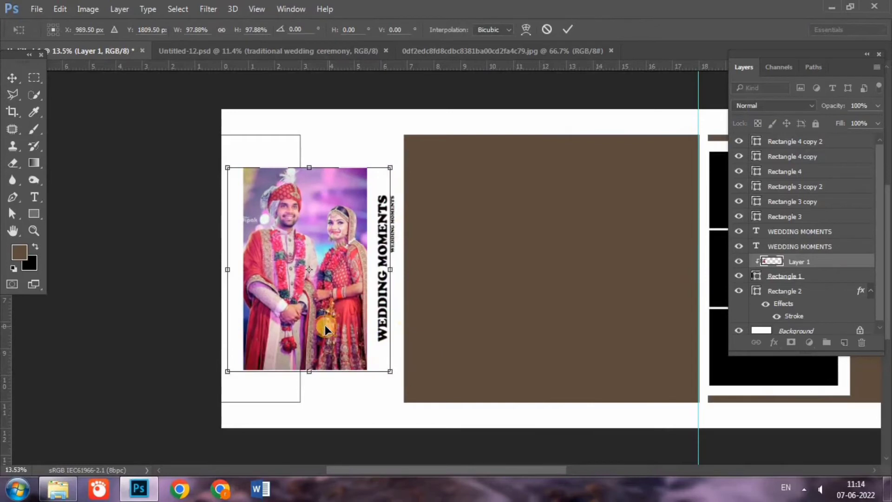
drag(325, 325, 321, 325)
drag(389, 168, 390, 163)
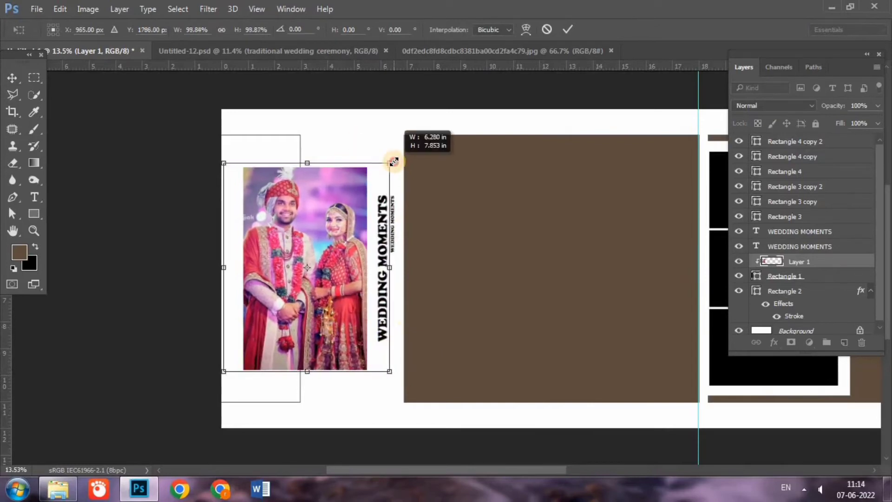
key(Return)
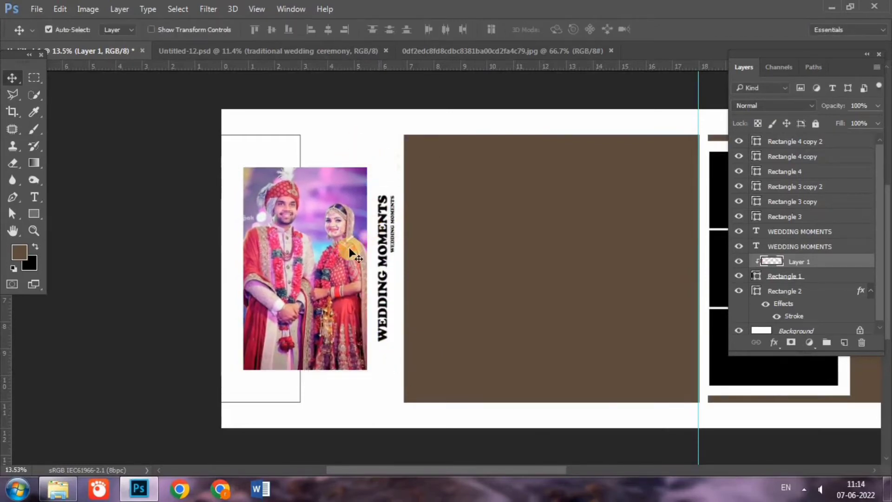
Change Layer 1's blend mode from Normal to Luminosity, then view the original jpg document
click(748, 108)
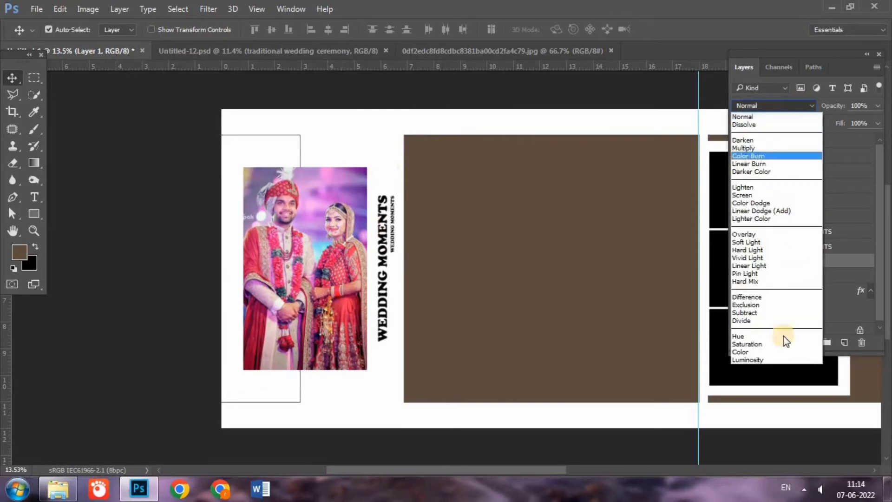
click(748, 360)
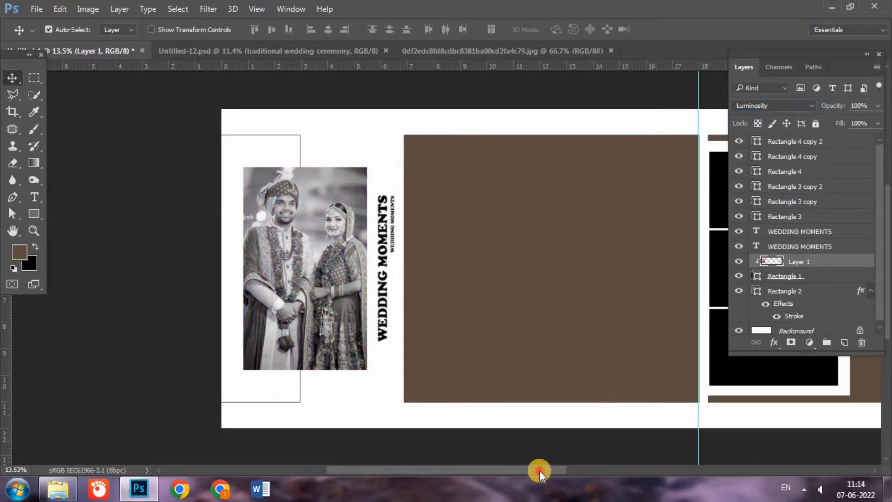
drag(539, 470, 594, 470)
click(336, 280)
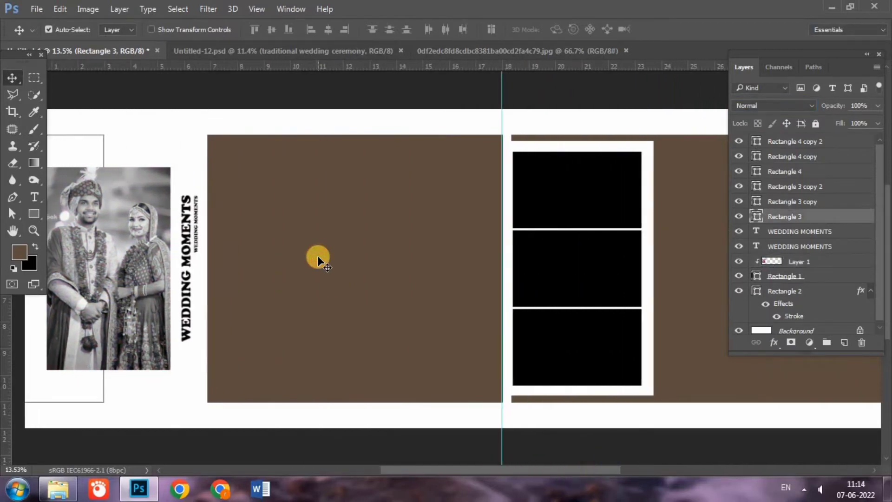
click(477, 57)
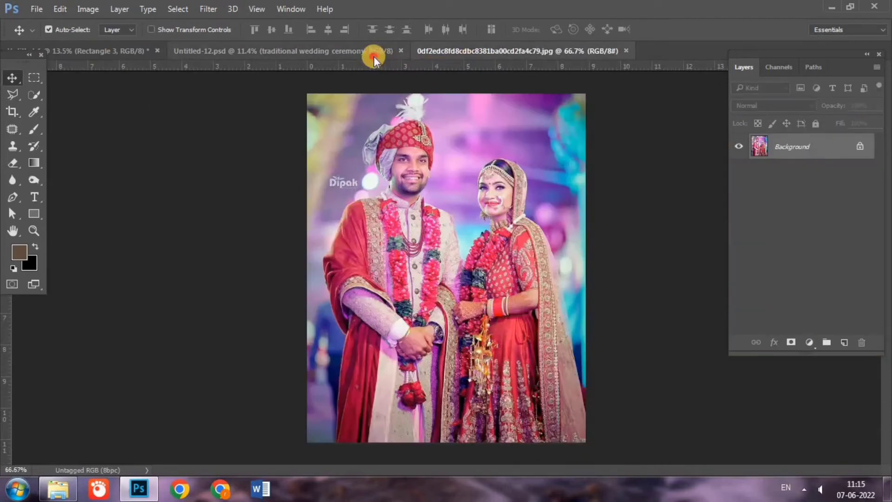
Close the couple photo document and copy the colour couple photo into the layout
click(374, 54)
click(626, 50)
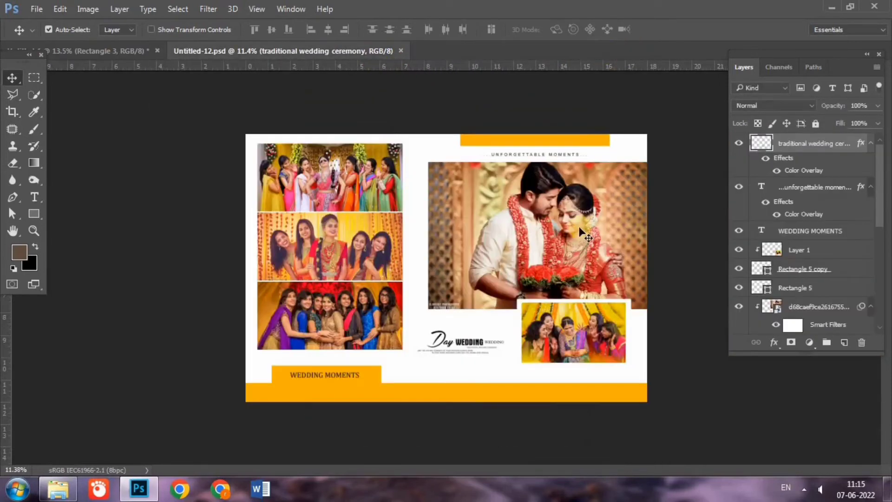
click(60, 51)
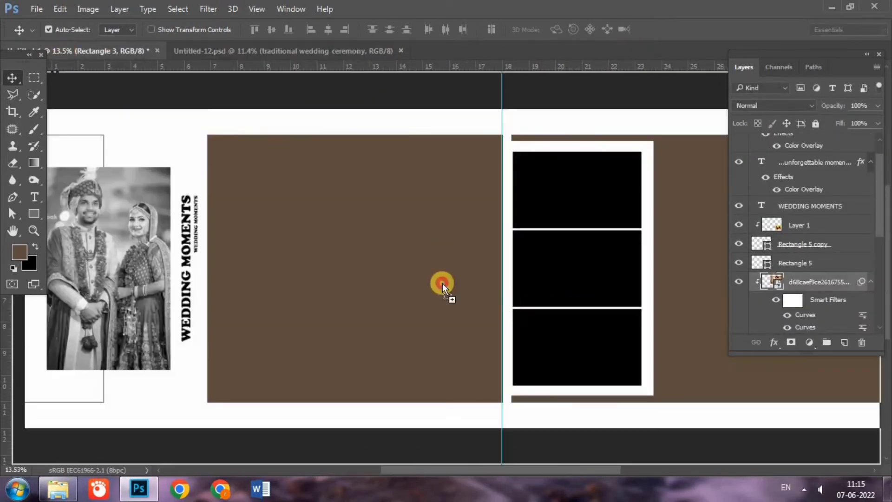
drag(404, 307, 439, 295)
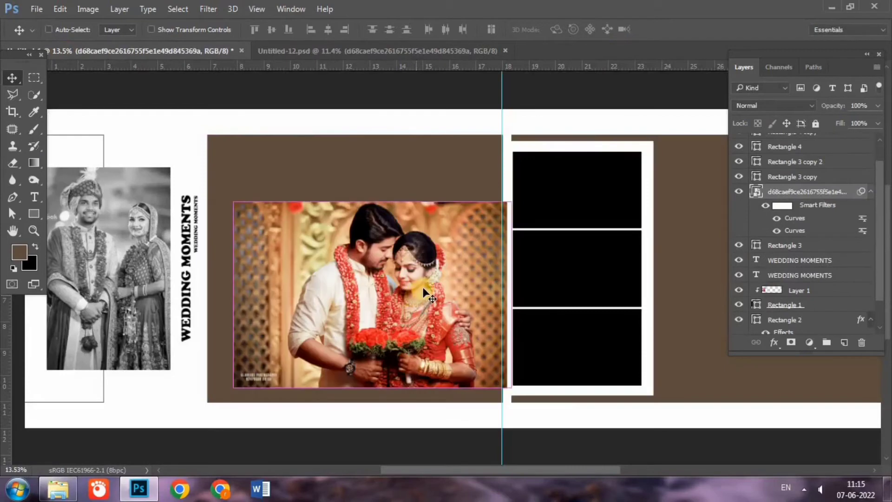
Enlarge the colour couple photo with Free Transform to cover the brown panel
key(ctrl+t)
key(Return)
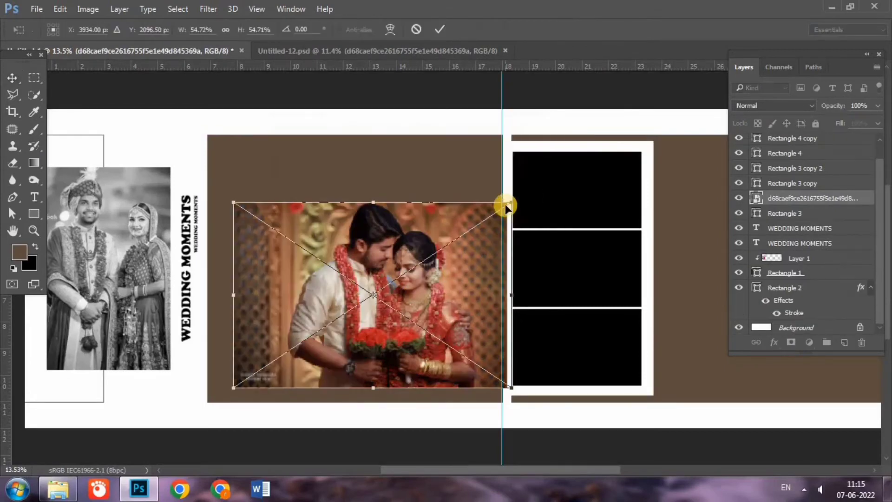
drag(506, 200, 541, 185)
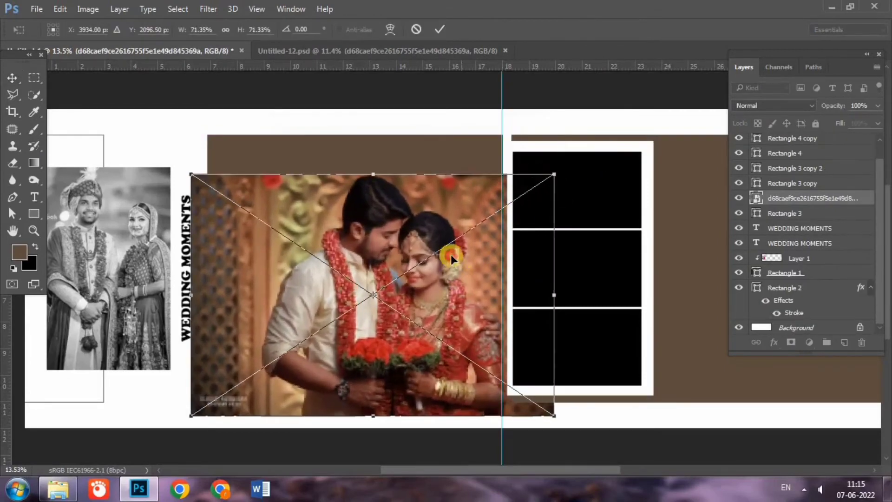
drag(451, 254, 442, 241)
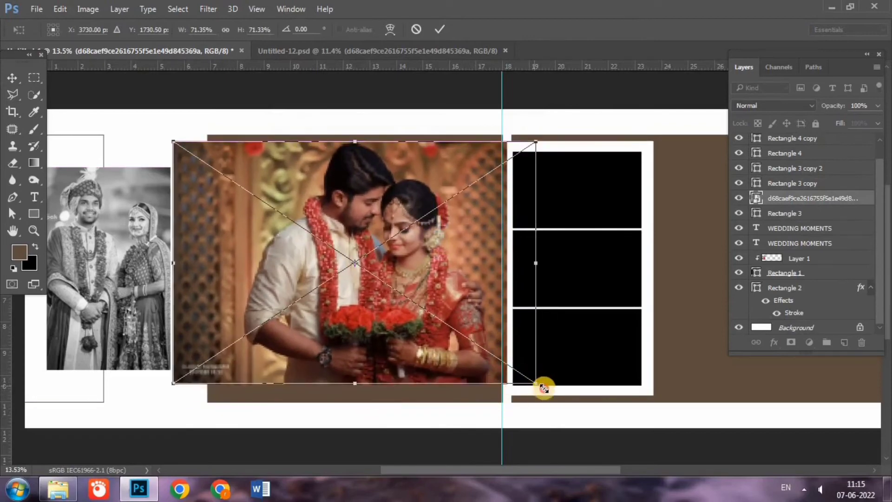
drag(537, 384, 564, 399)
drag(459, 346, 459, 355)
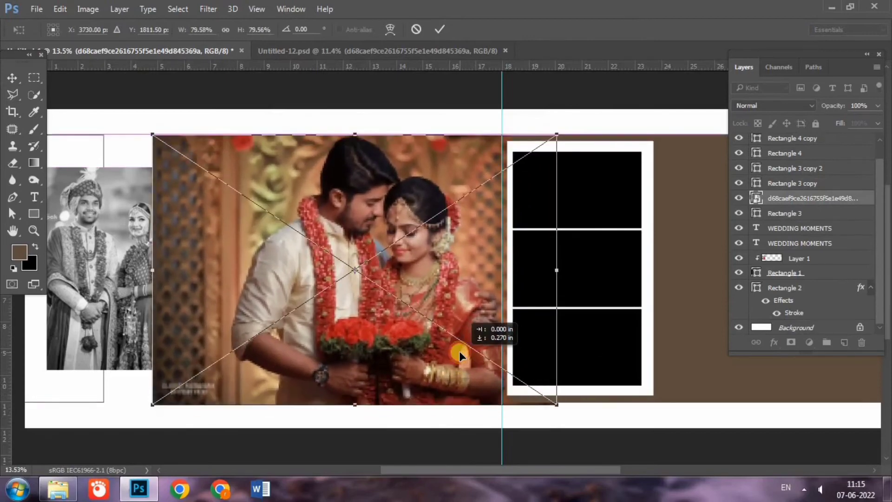
key(Return)
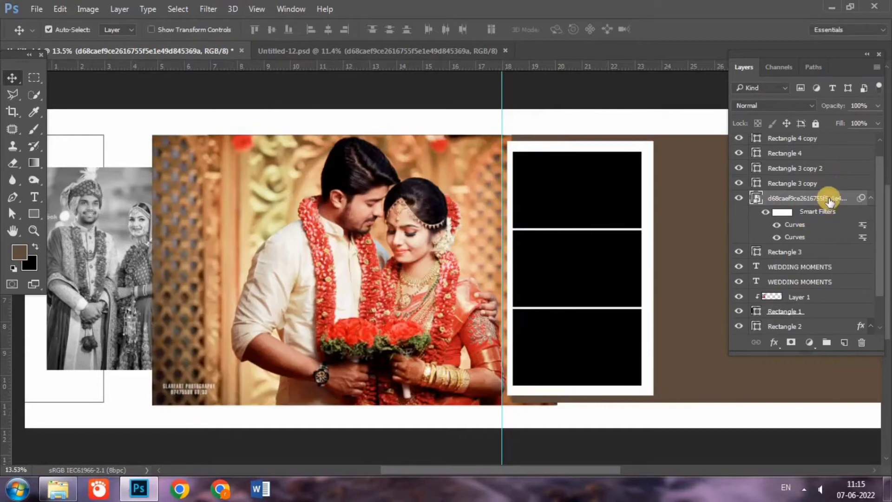
Clip the couple photo into the brown Rectangle 3 and nudge it left
right_click(829, 197)
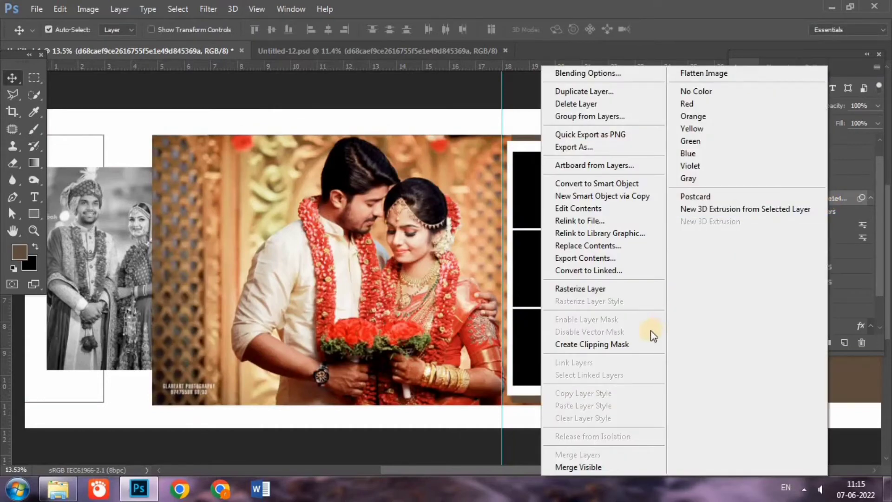
click(638, 344)
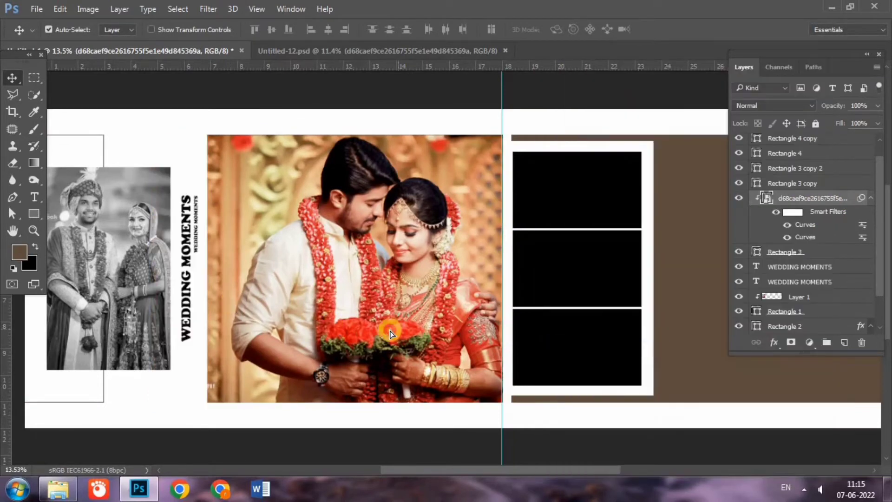
drag(390, 332, 384, 330)
drag(509, 469, 583, 470)
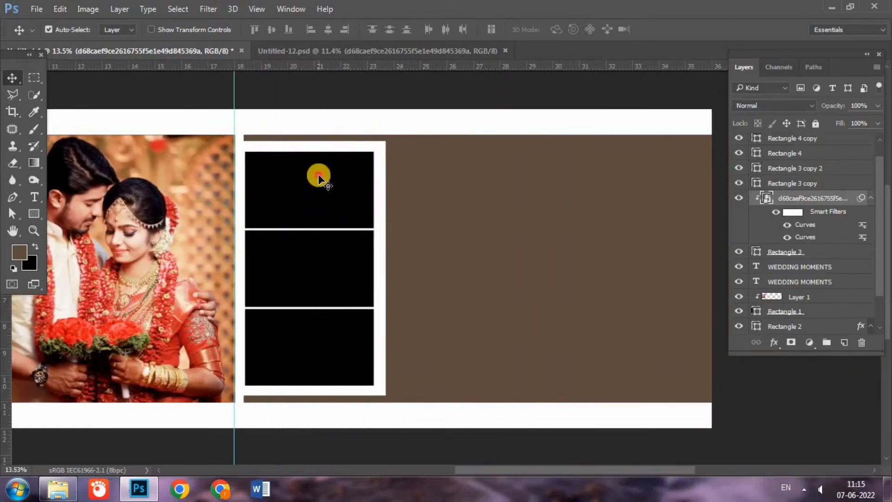
Select Rectangle 4 and drag the sari group photo from Untitled-12 onto the top black box
click(319, 176)
drag(278, 130, 134, 72)
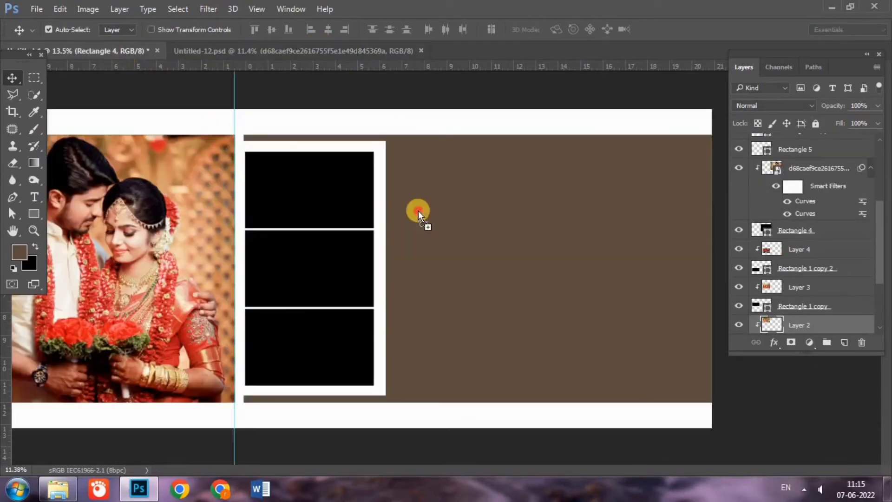
drag(134, 72, 339, 195)
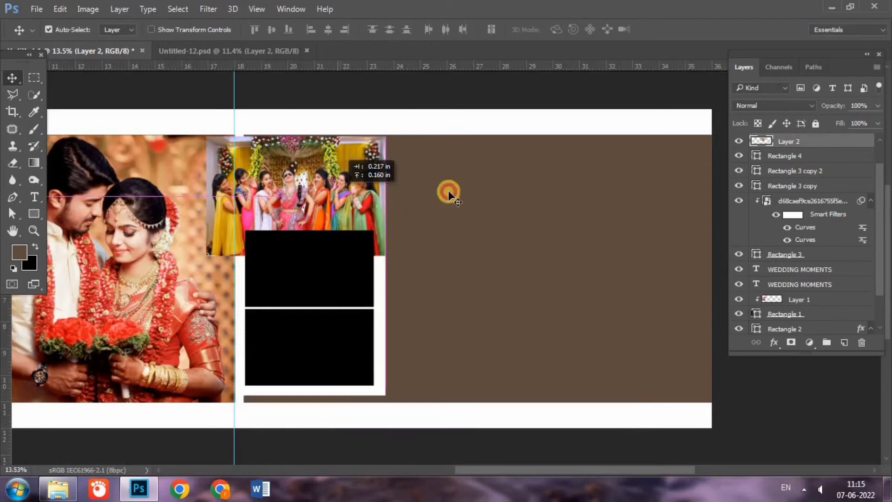
Clip Layer 2 into the top black frame and scale it to about 81% to fit
right_click(815, 142)
click(587, 296)
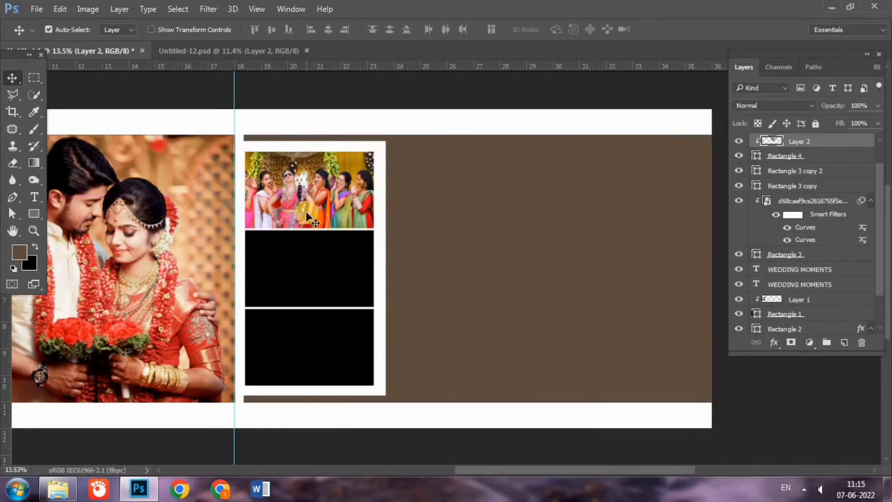
key(ctrl+t)
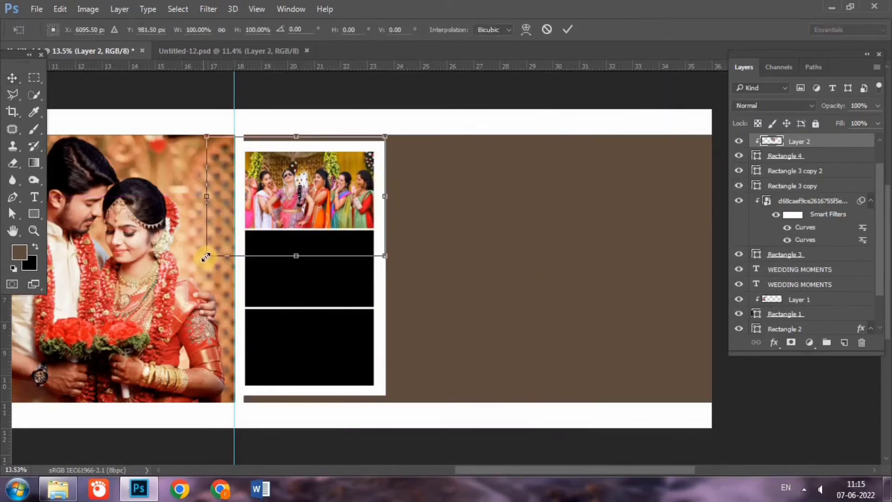
drag(206, 256, 241, 233)
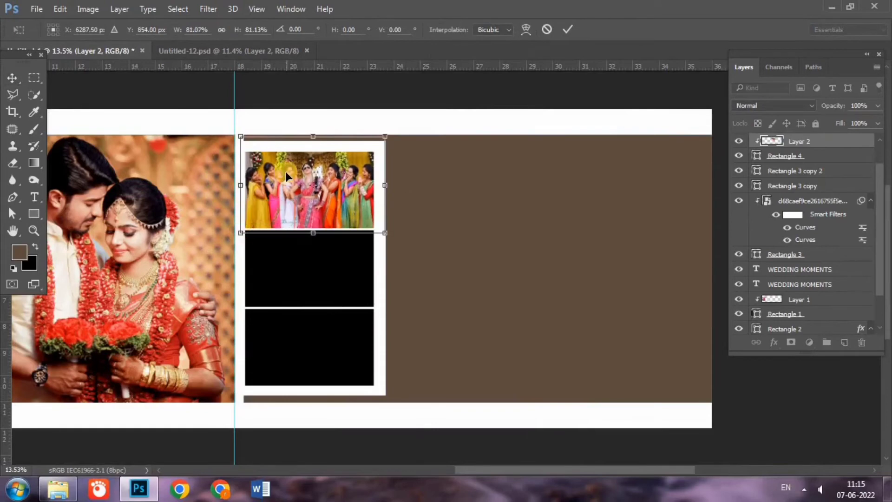
key(Return)
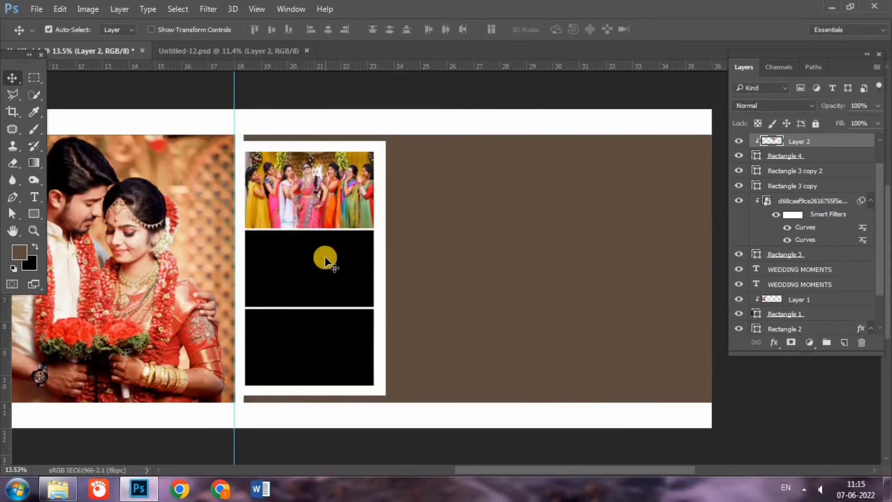
mouse_move(325, 257)
mouse_down()
mouse_move(257, 55)
mouse_move(95, 55)
mouse_move(341, 265)
mouse_up()
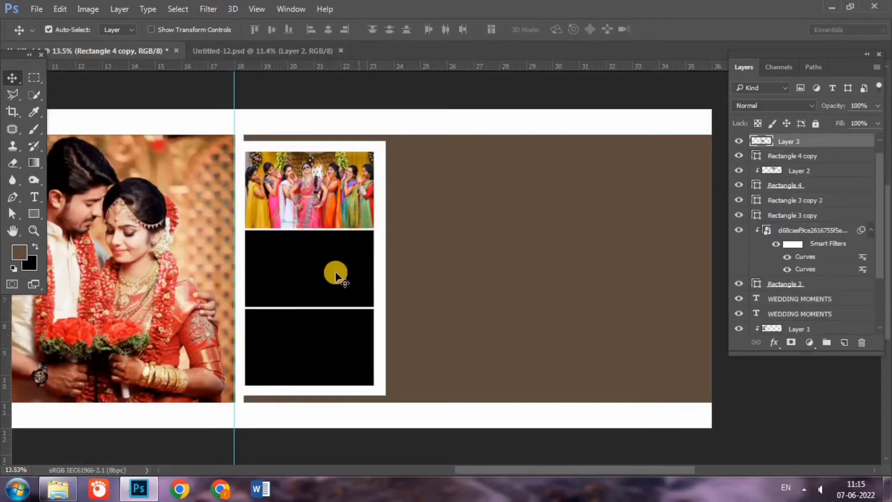
Clip Layer 3 into the middle frame and scale it so its edges match the rectangle
right_click(830, 139)
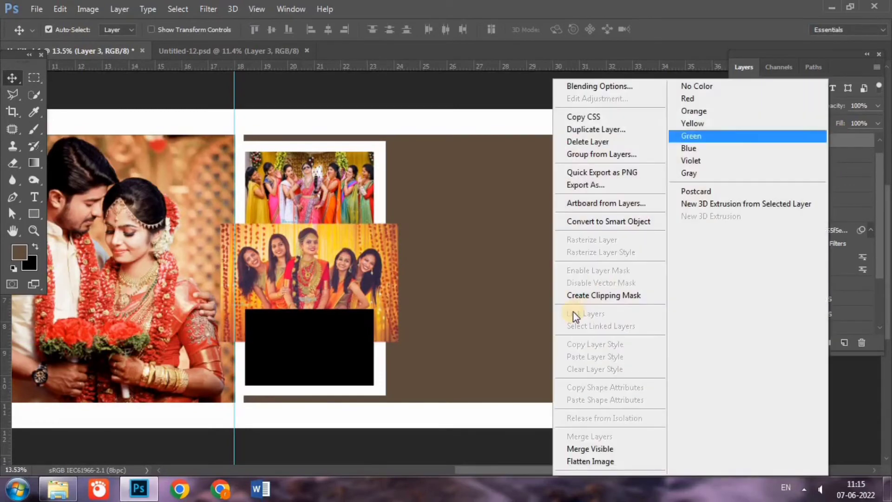
click(602, 296)
key(ctrl+t)
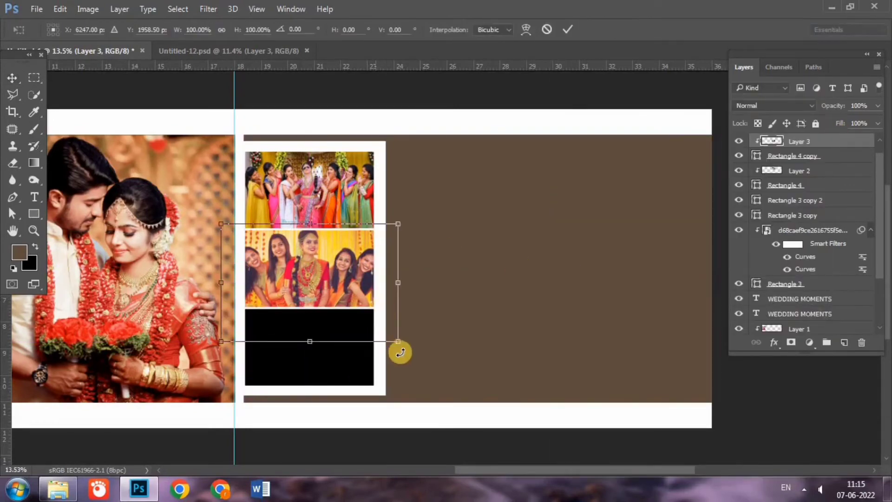
drag(395, 343, 373, 328)
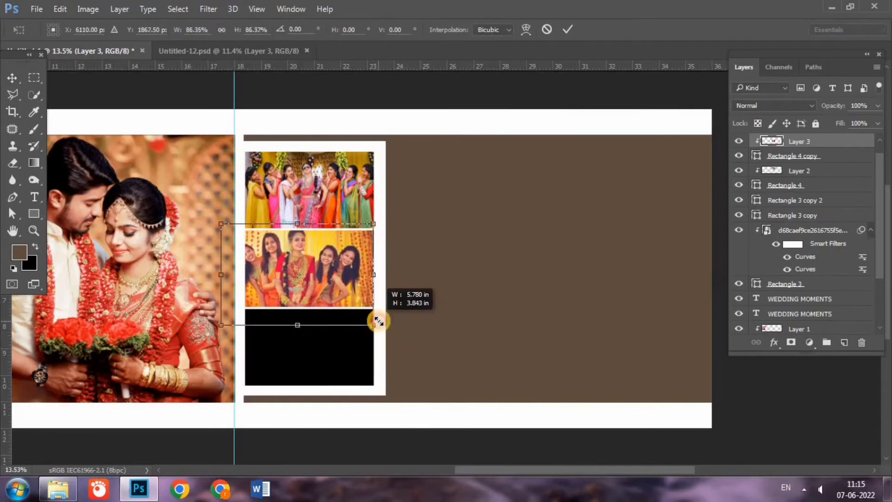
drag(222, 223, 231, 228)
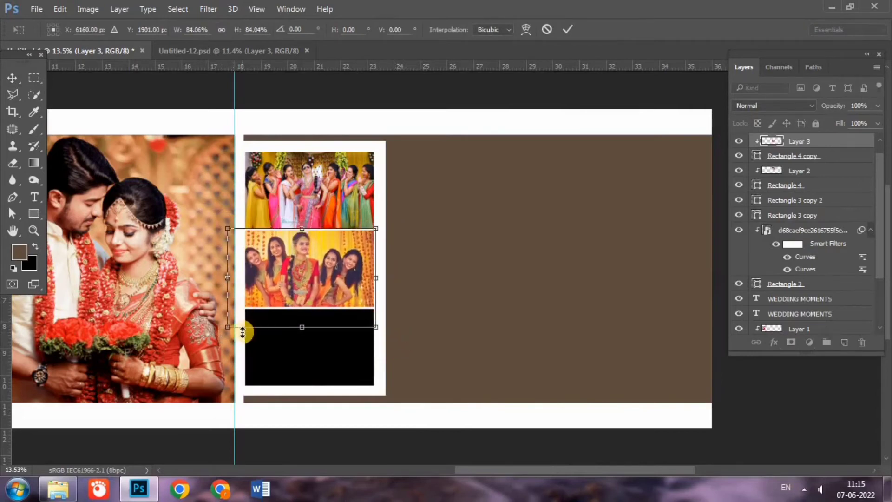
drag(226, 327, 238, 315)
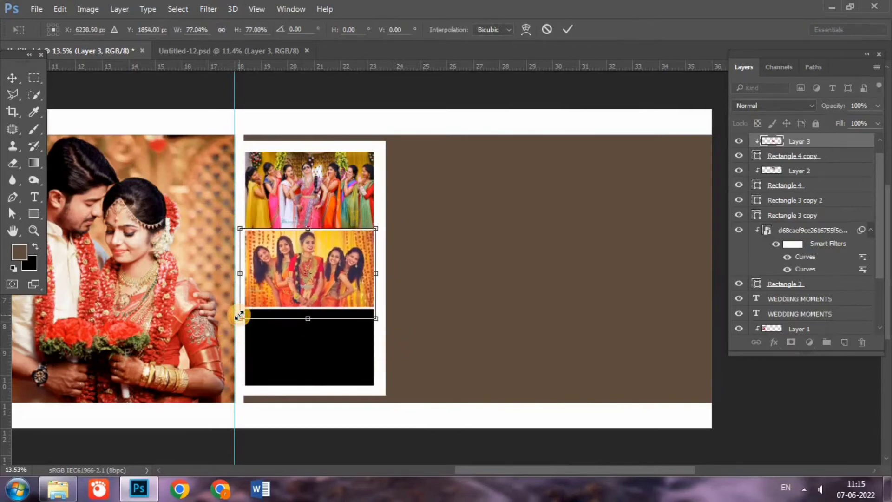
key(Return)
Select Rectangle 4 copy 2 and drag the third group photo from Untitled-12 into the spread
alt+click(286, 341)
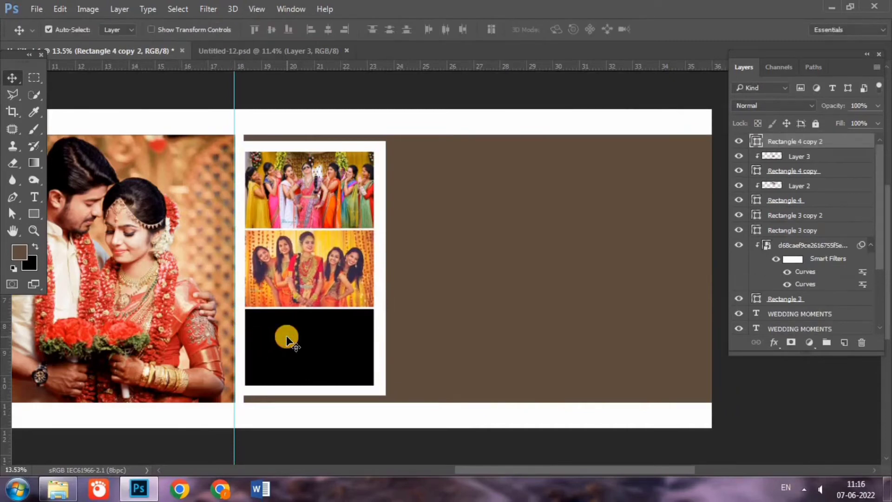
click(296, 60)
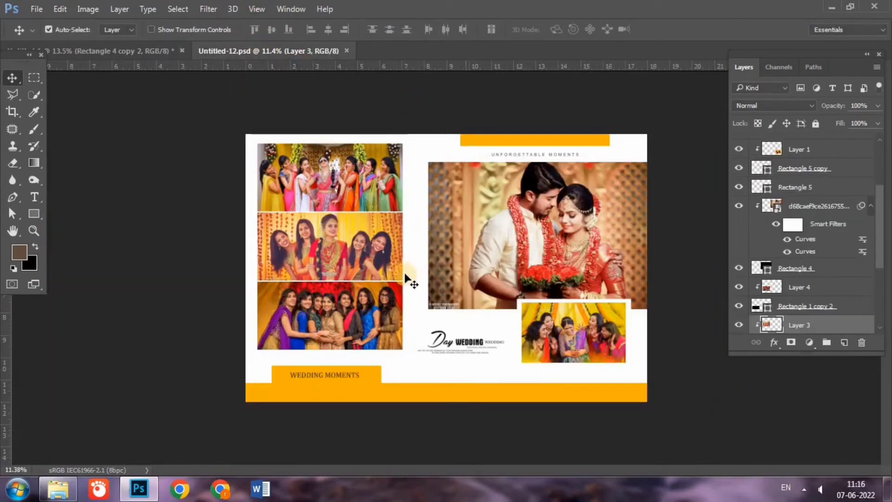
mouse_move(274, 279)
mouse_down()
mouse_move(184, 93)
mouse_move(321, 355)
mouse_move(323, 335)
mouse_up()
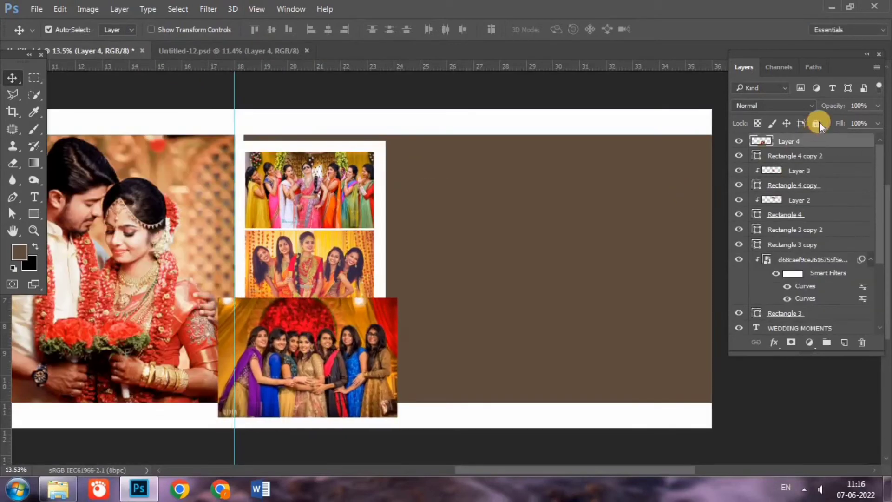
Clip Layer 4 into the bottom frame and drag its corners to fit the rectangle
right_click(816, 145)
click(647, 295)
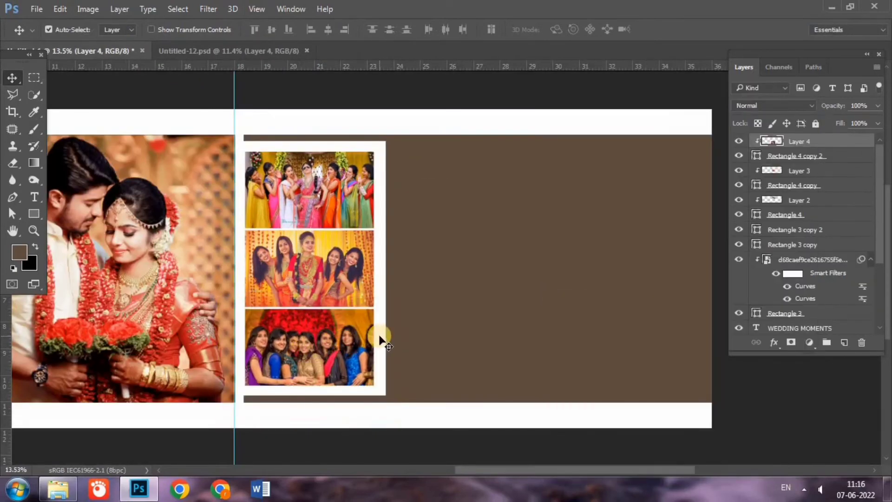
key(ctrl+t)
drag(395, 299, 389, 309)
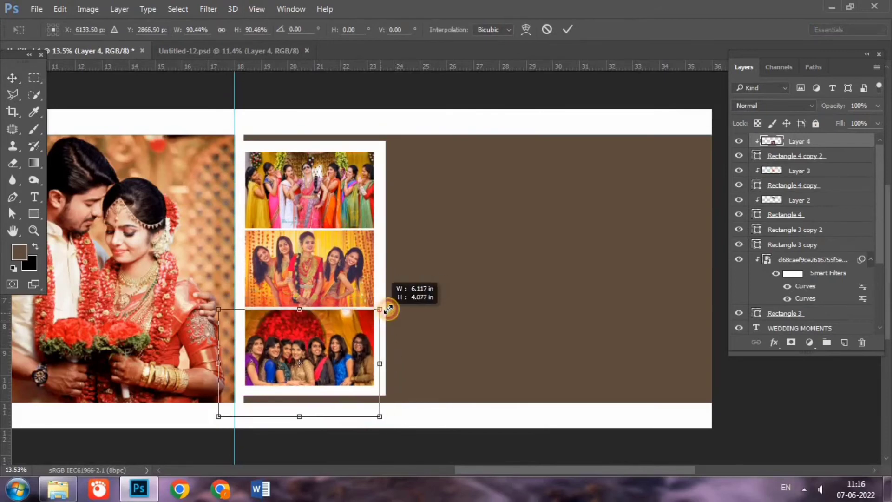
drag(218, 416, 240, 398)
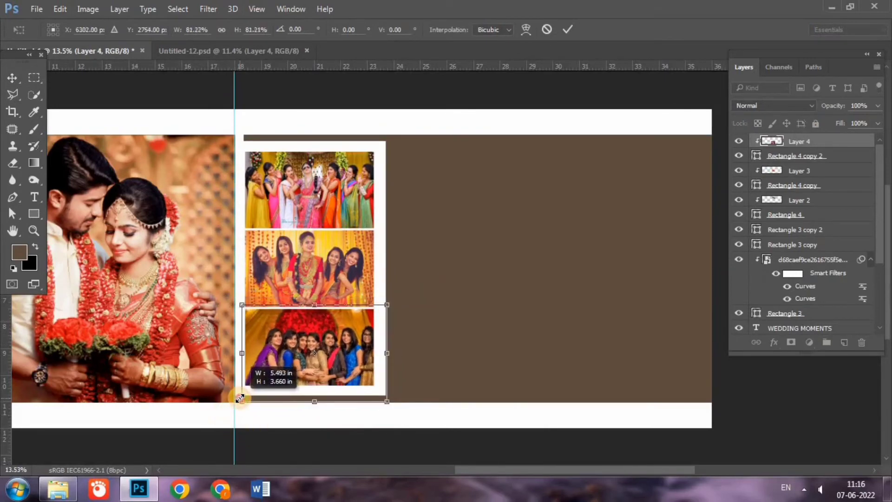
drag(383, 402, 378, 404)
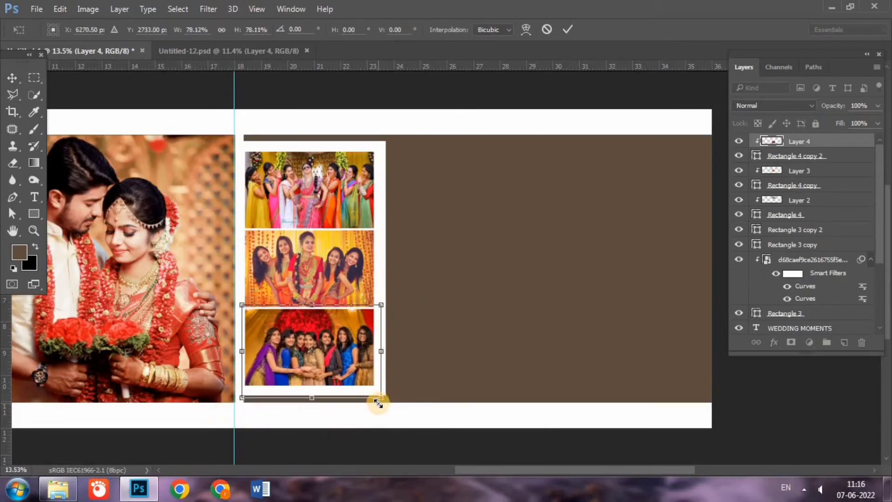
key(Return)
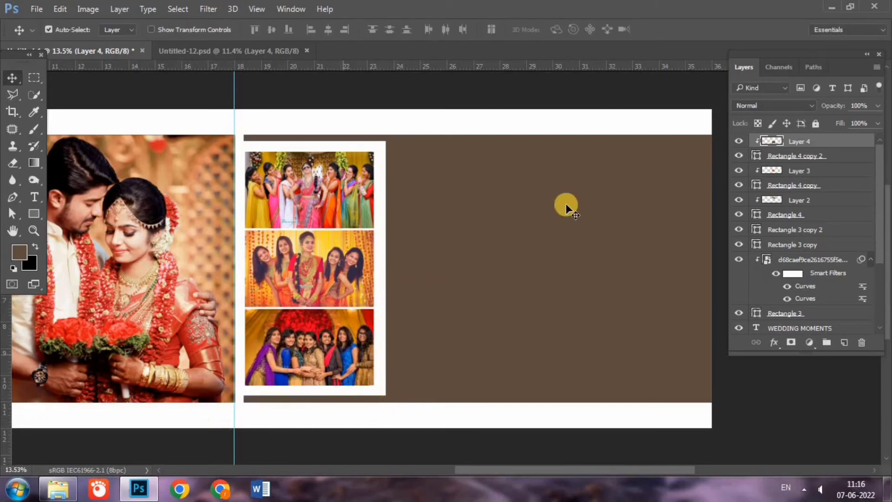
click(513, 250)
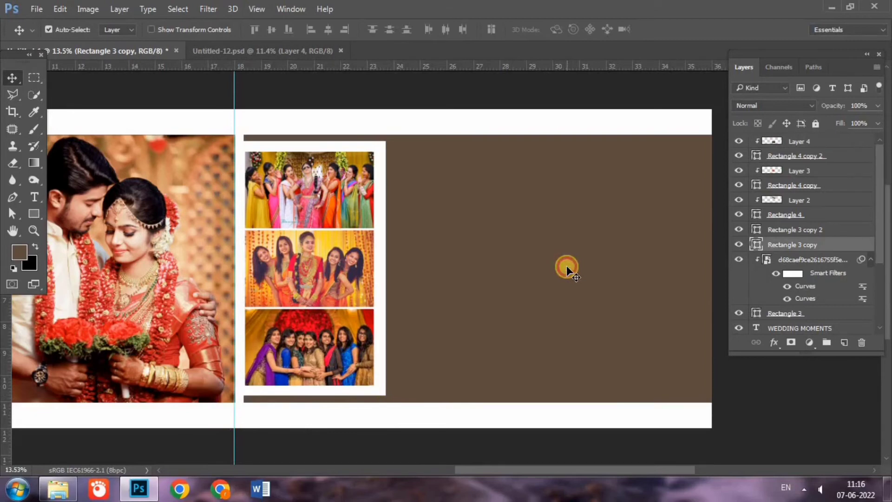
click(318, 341)
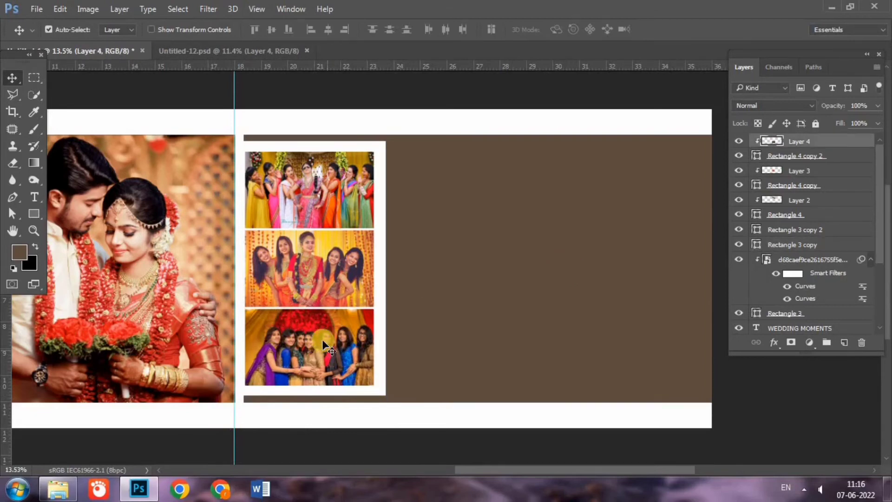
Drag the small yellow-toned group photo into the spread and check the group photos' visibility
click(248, 49)
mouse_move(570, 337)
mouse_down()
mouse_move(369, 192)
mouse_move(551, 345)
mouse_up()
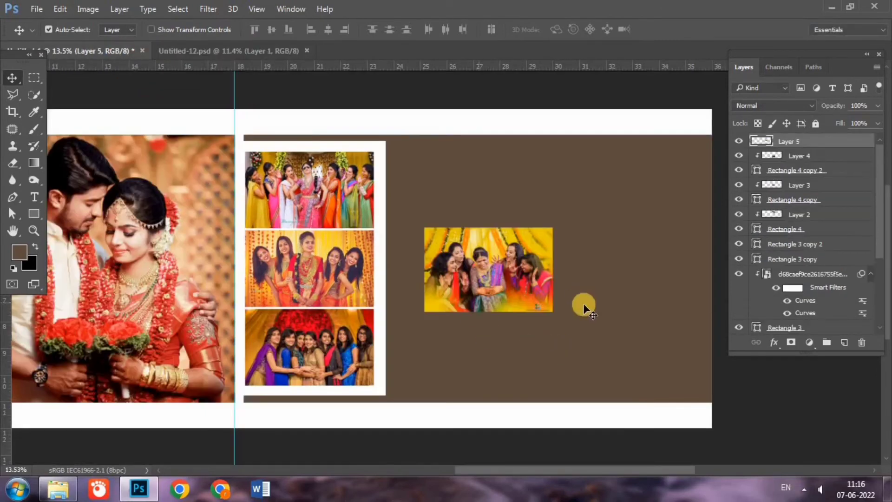
click(450, 276)
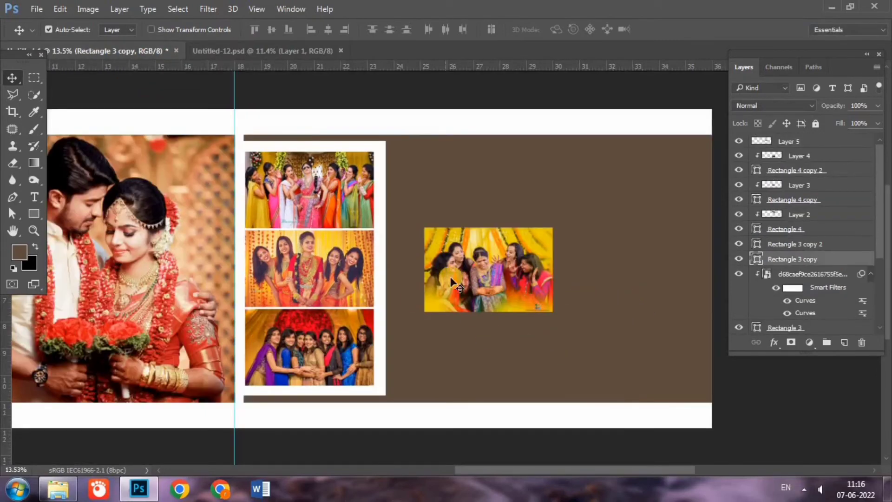
click(311, 352)
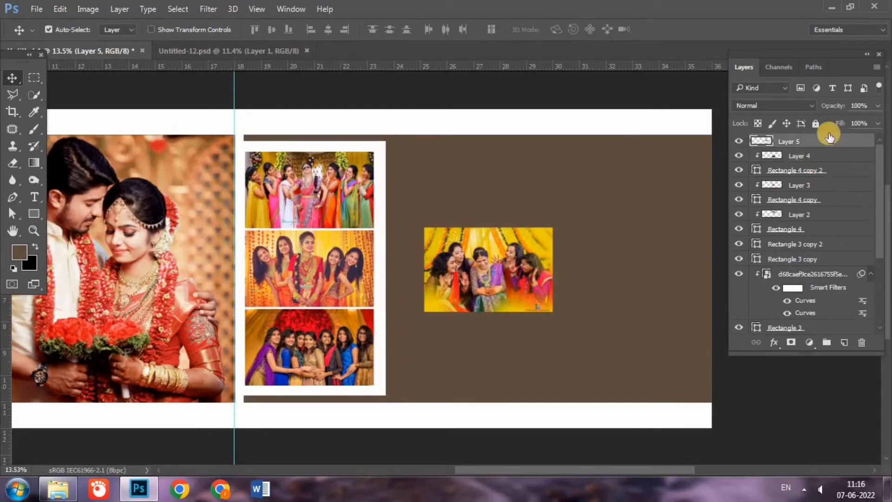
click(739, 155)
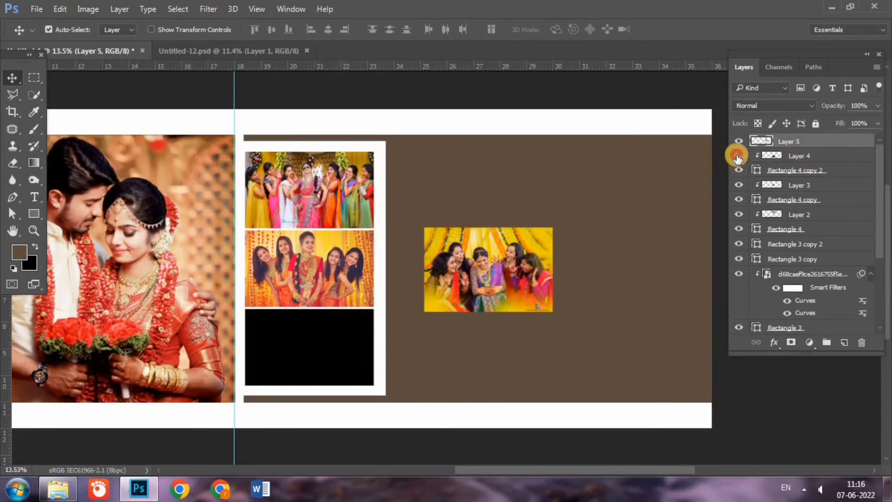
click(739, 185)
click(621, 253)
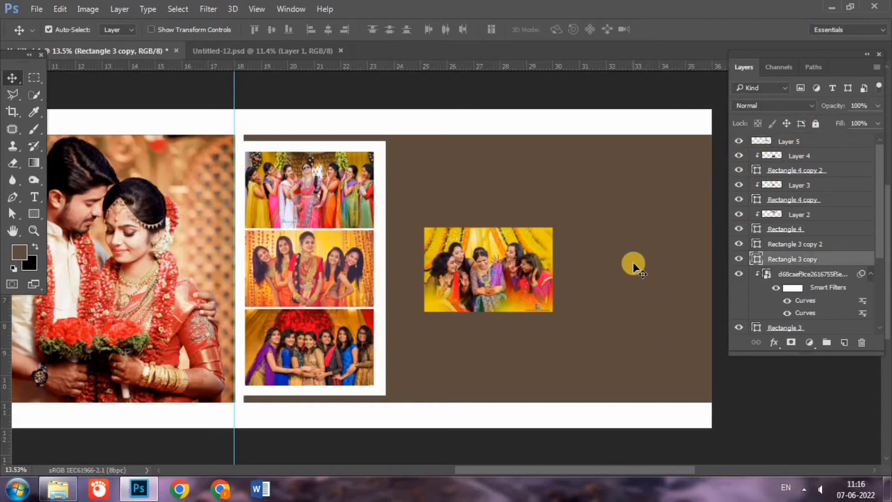
Delete the misplaced photo and drag the small group photo again from Untitled-12 onto the spread
key(Delete)
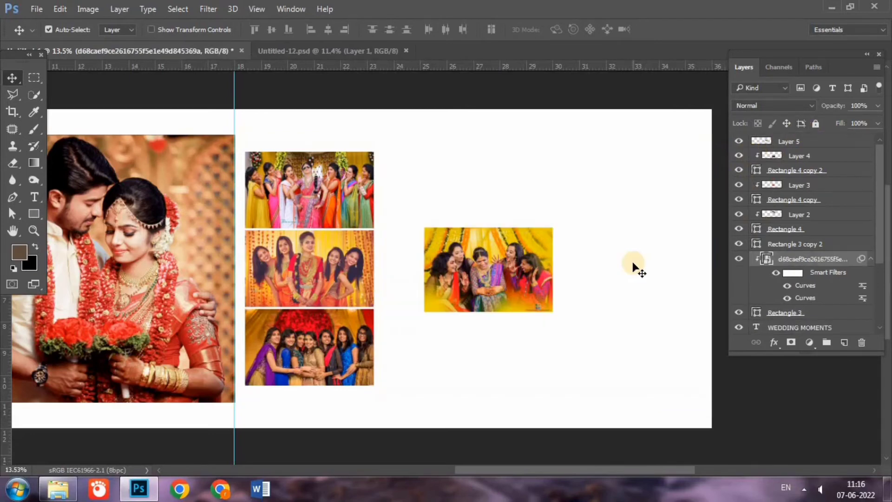
key(ctrl+z)
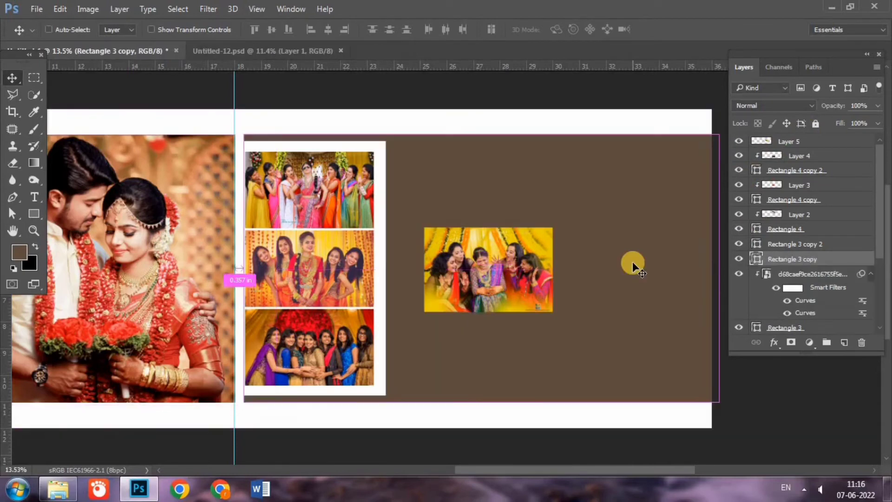
click(483, 274)
key(Delete)
click(503, 266)
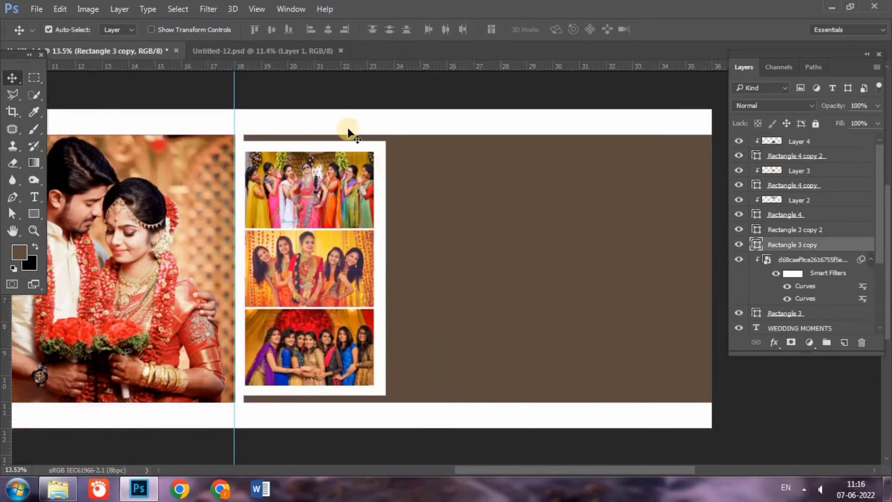
click(311, 49)
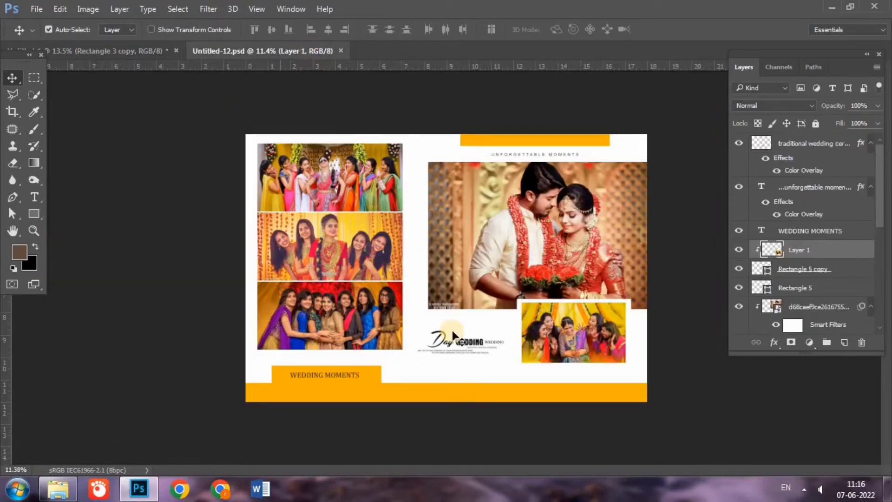
mouse_move(578, 330)
mouse_down()
mouse_move(151, 54)
mouse_move(509, 233)
mouse_up()
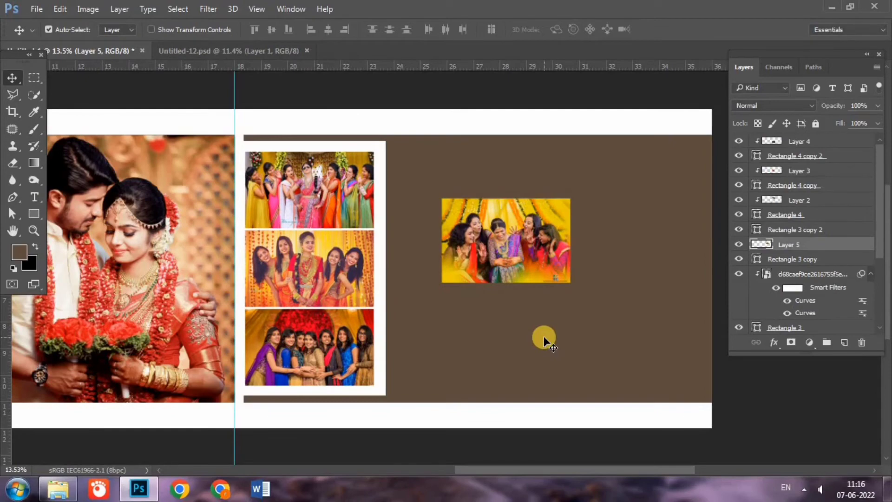
Enlarge Layer 5 with Free Transform until it covers the brown panel
key(ctrl+t)
drag(583, 293, 697, 359)
mouse_move(603, 286)
mouse_down()
mouse_move(635, 325)
mouse_move(635, 313)
mouse_up()
key(Return)
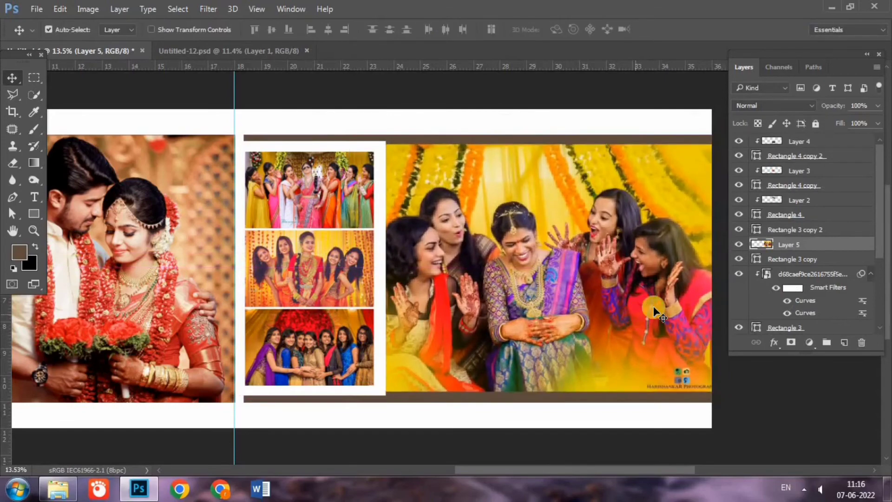
Clip Layer 5 into the brown panel, toggle the panel to check, and reposition the photo
right_click(828, 250)
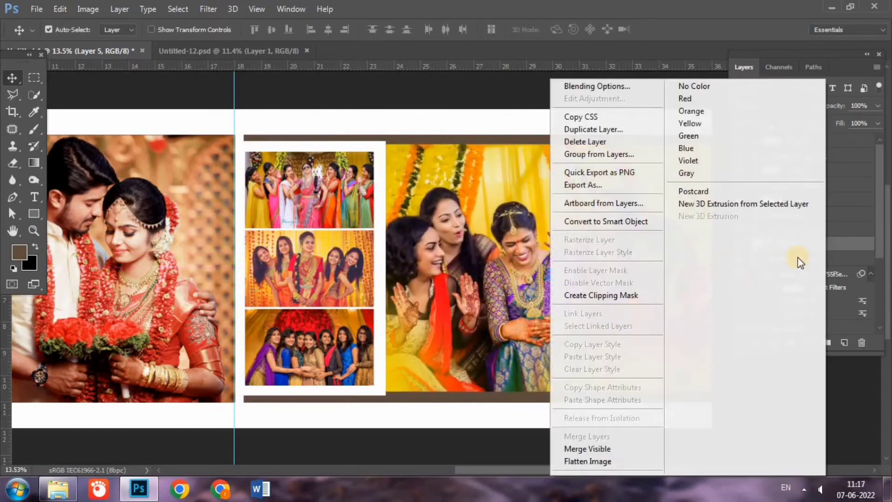
click(650, 297)
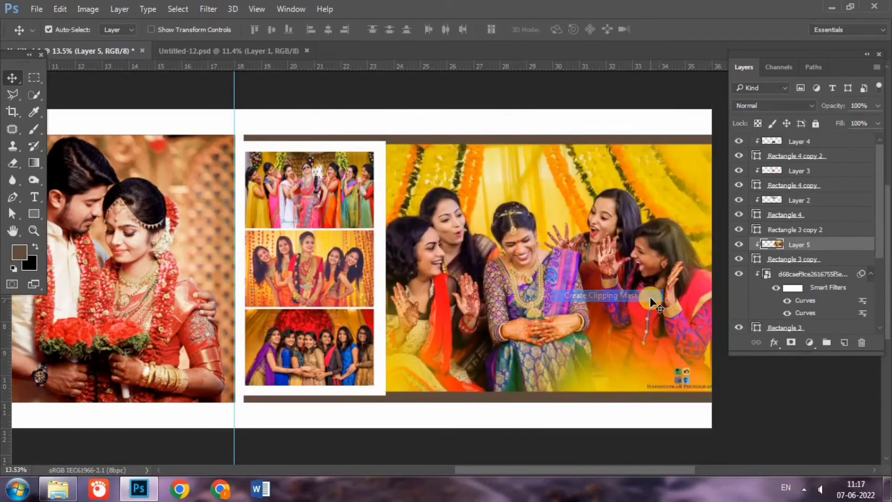
click(739, 259)
click(739, 259)
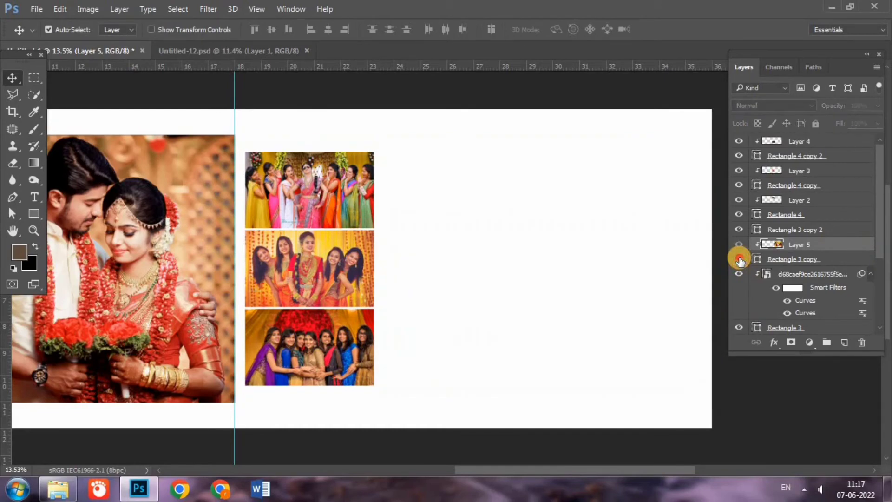
click(739, 260)
click(739, 259)
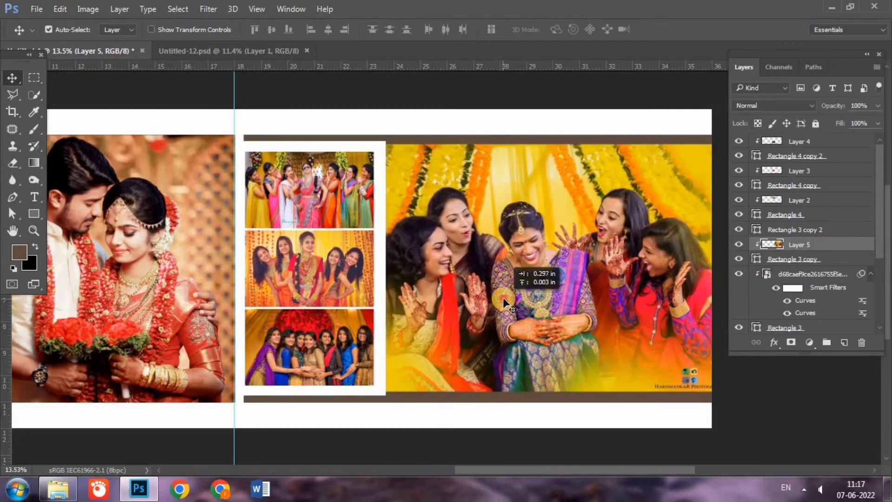
drag(494, 298, 507, 287)
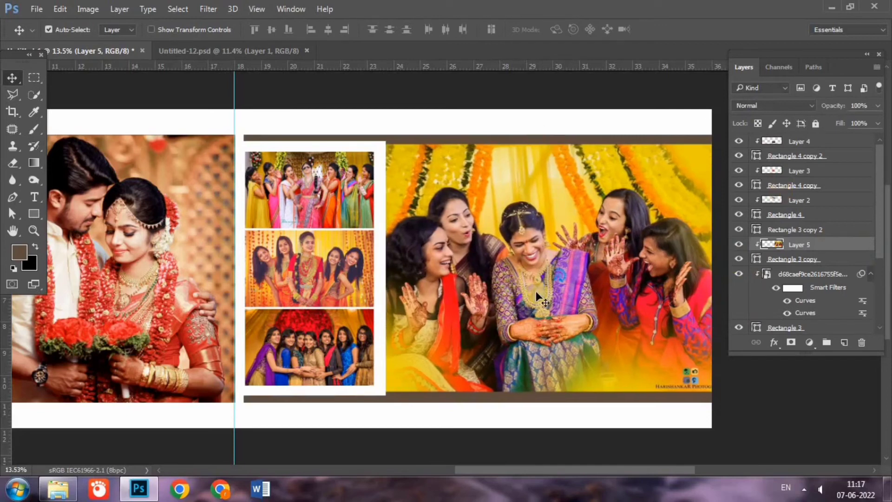
drag(525, 302, 525, 308)
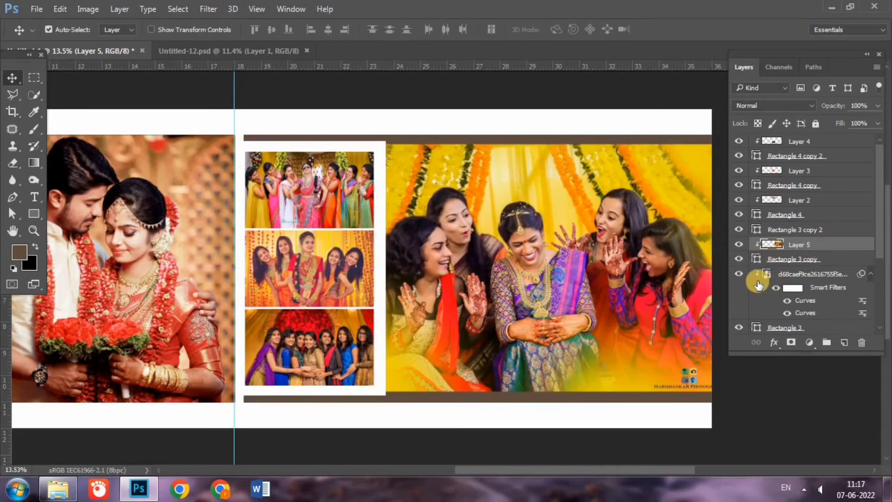
Fill the Rectangle 3 copy frame with yellow sampled from the group photo, then nudge the photo right
double_click(757, 258)
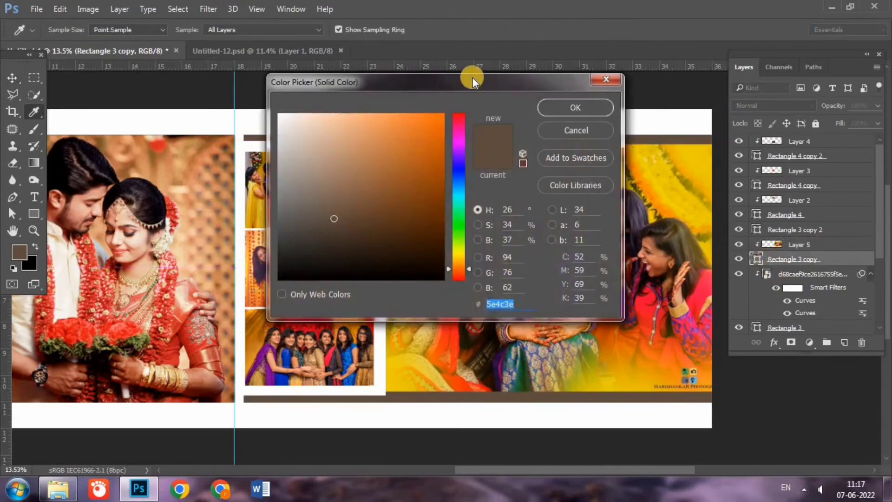
drag(473, 77, 412, 318)
click(485, 176)
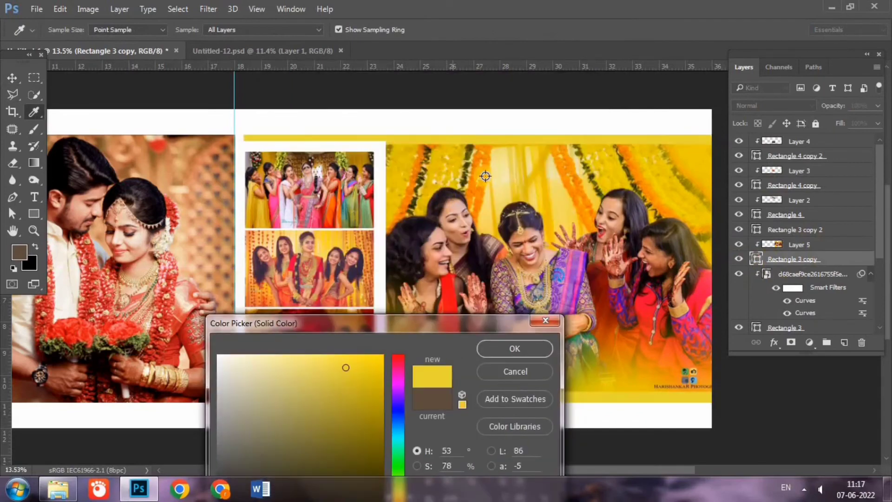
click(495, 179)
click(491, 188)
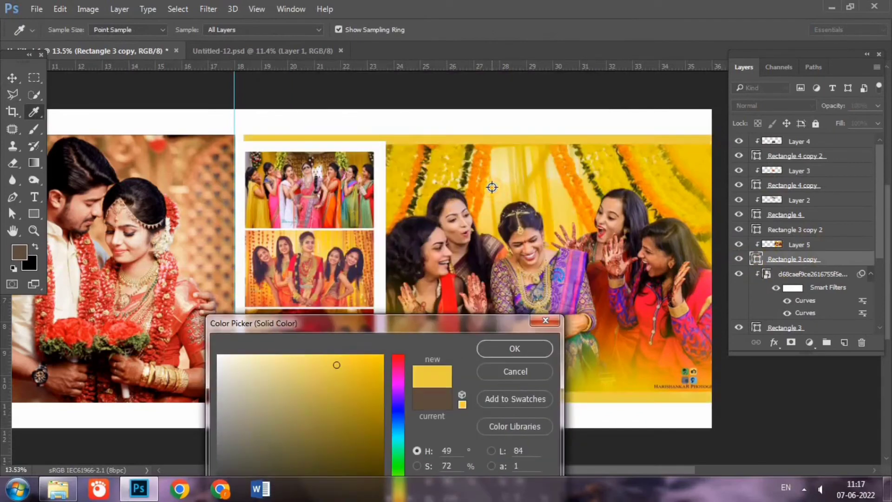
click(524, 348)
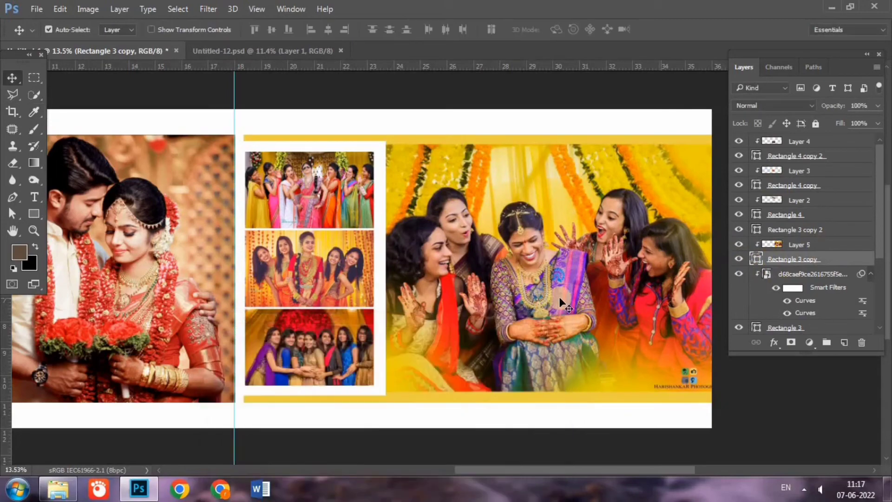
click(559, 297)
drag(558, 297, 574, 299)
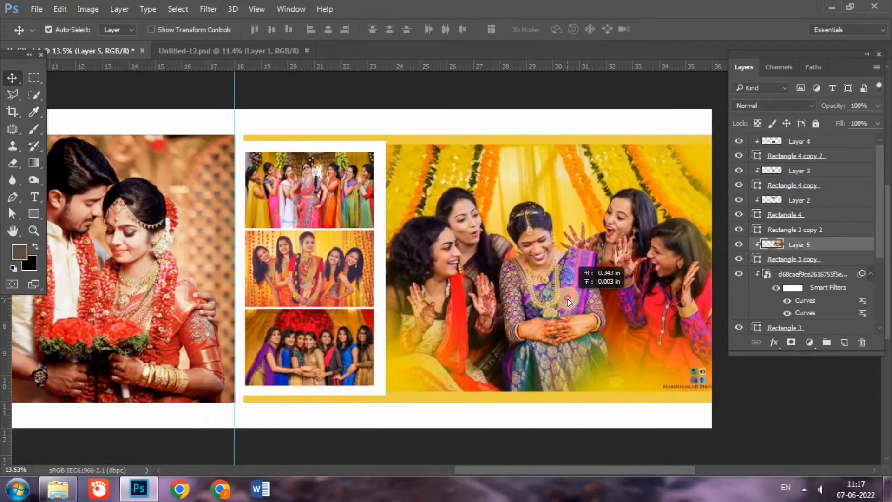
Soft-erase the group photo's top-left corner and top edge with a 60% Eraser
click(13, 163)
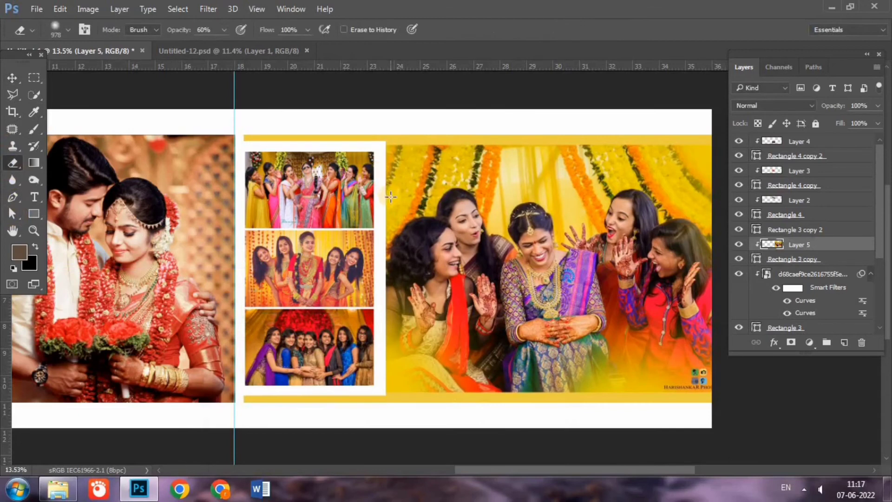
click(440, 164)
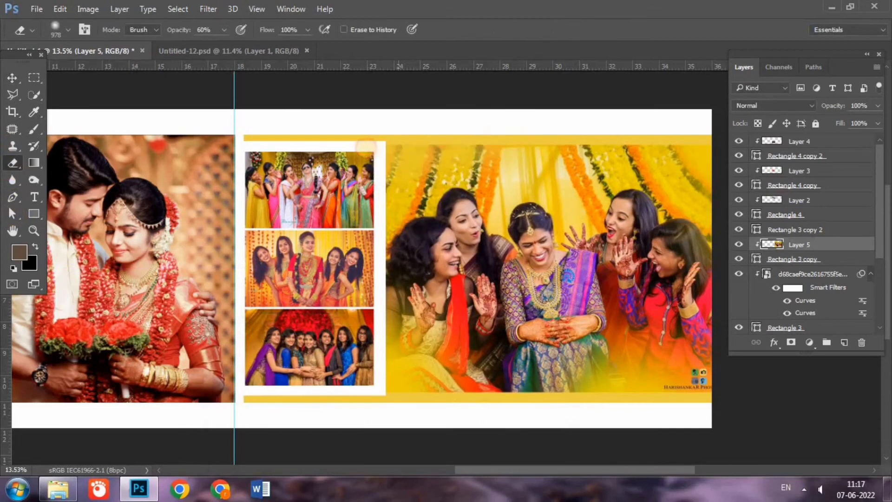
click(566, 158)
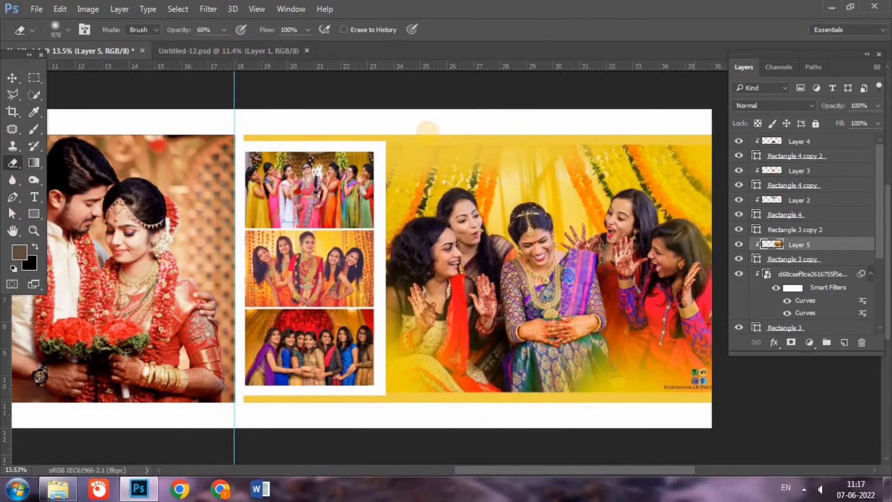
click(645, 160)
click(610, 130)
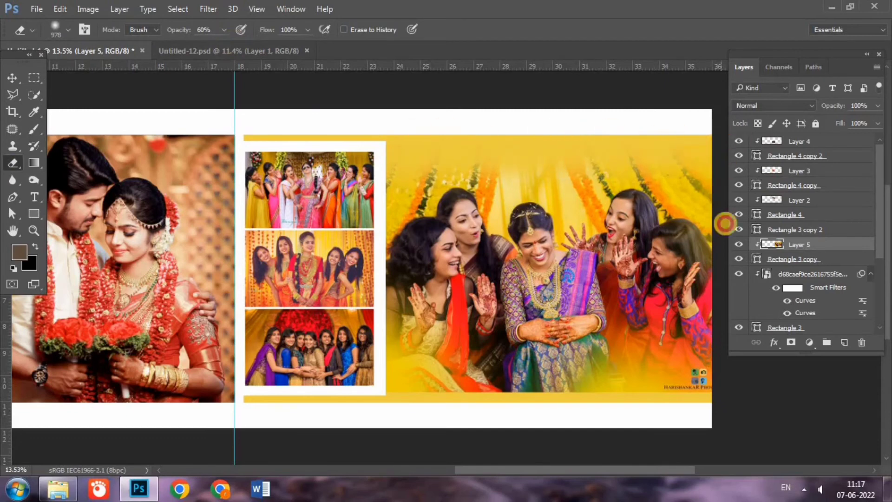
Hide most spread layers, then show the group photo, couple photo and panel layers again
drag(739, 214, 722, 275)
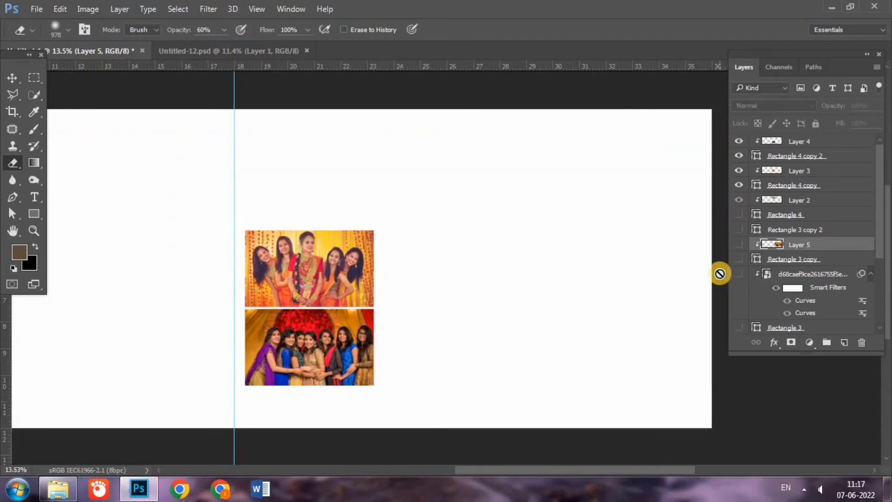
click(748, 275)
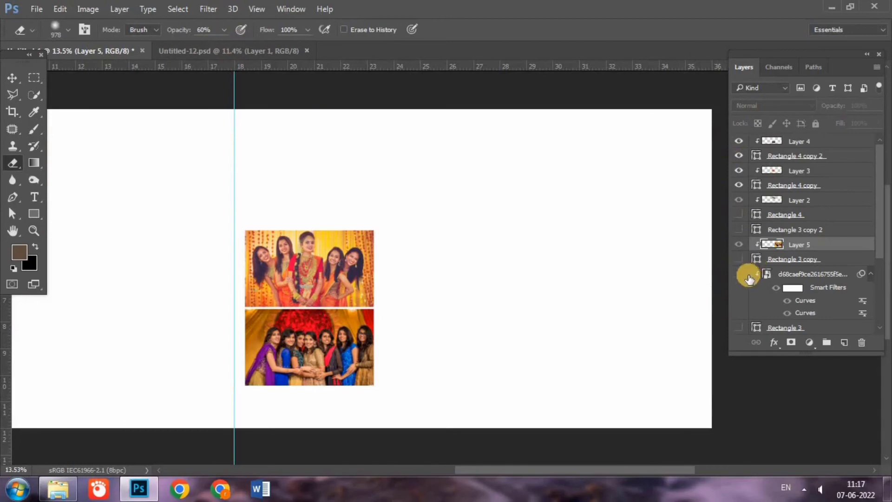
mouse_move(749, 278)
mouse_down()
mouse_move(740, 227)
mouse_move(743, 312)
mouse_up()
Fade the photo's right edge and bottom-right corner into the yellow, erasing the watermark
scroll(750, 279, down, 3)
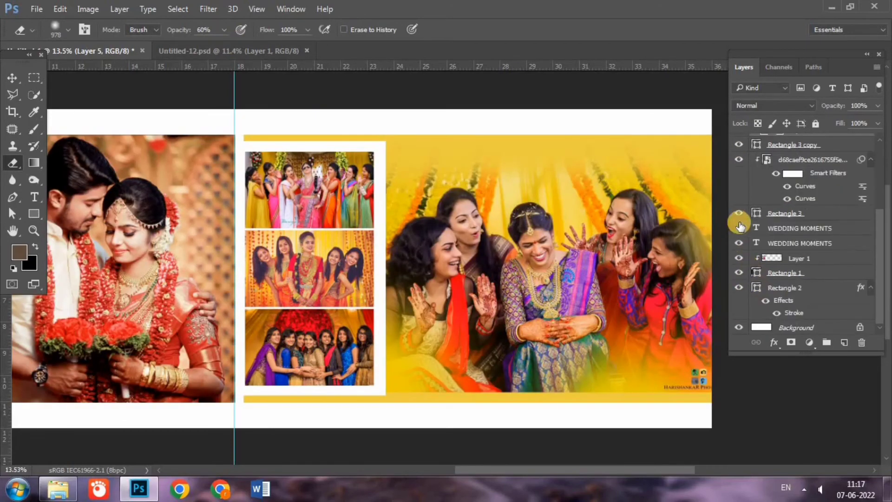
scroll(766, 288, up, 4)
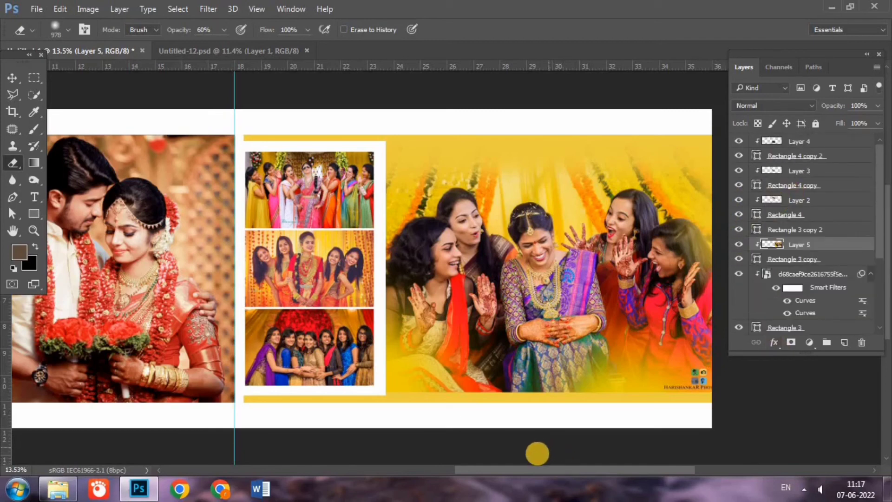
drag(534, 470, 556, 470)
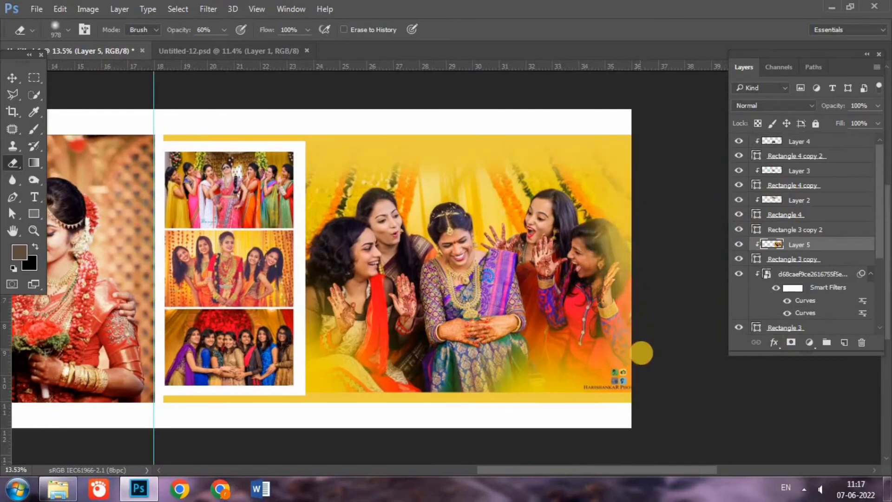
drag(641, 354, 640, 273)
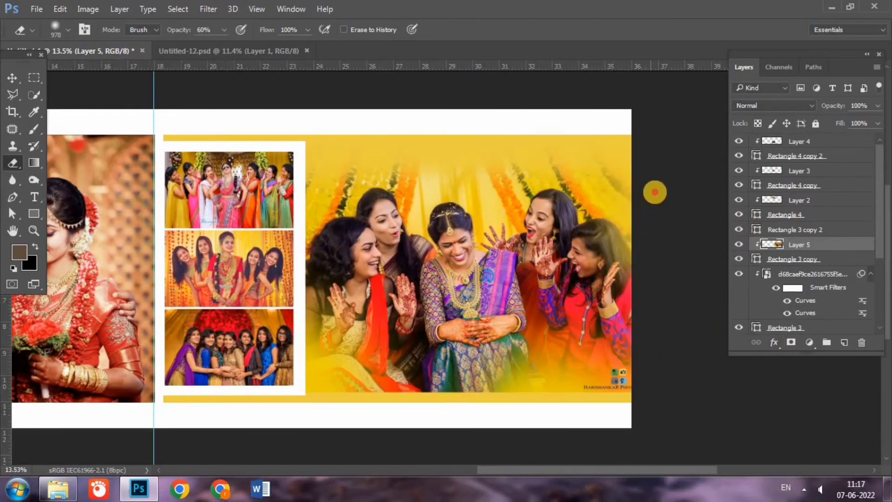
mouse_move(651, 316)
mouse_down()
mouse_move(506, 396)
mouse_move(297, 387)
mouse_move(560, 418)
mouse_up()
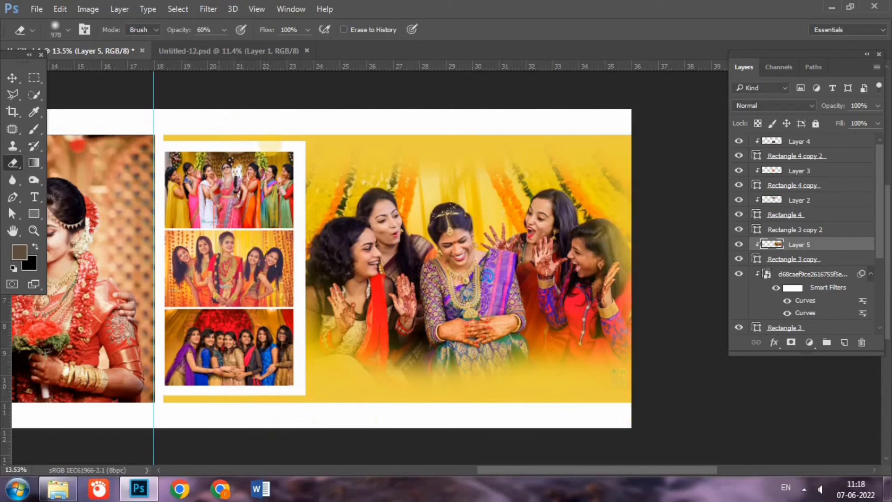
Scale the Layer 5 group photo down to about 96% and shift it up and left
click(12, 78)
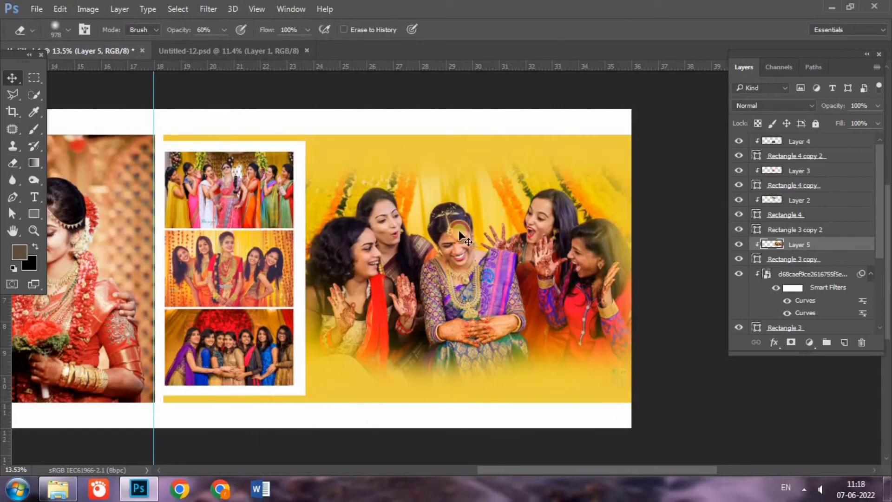
drag(433, 278, 431, 277)
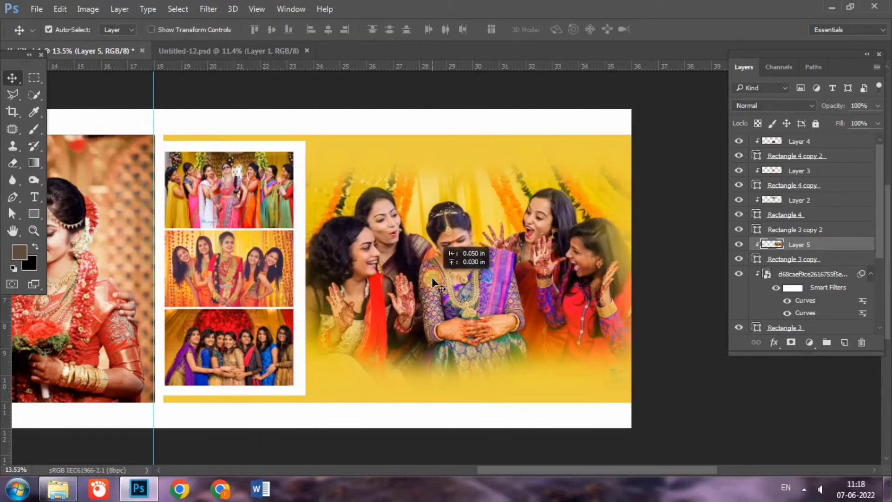
key(ctrl+t)
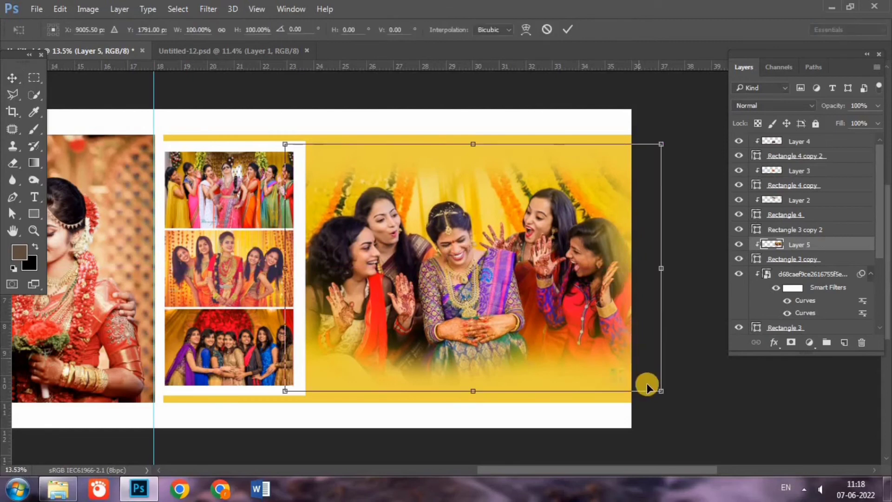
drag(658, 389, 653, 386)
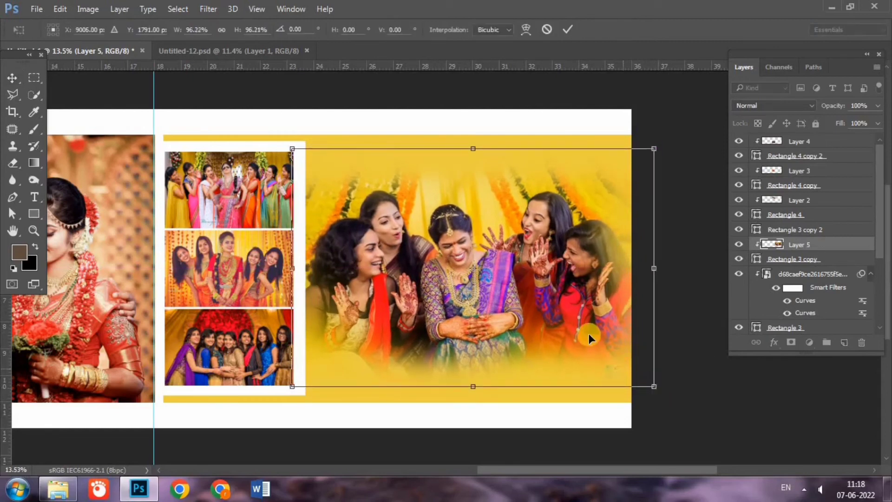
drag(586, 332, 583, 332)
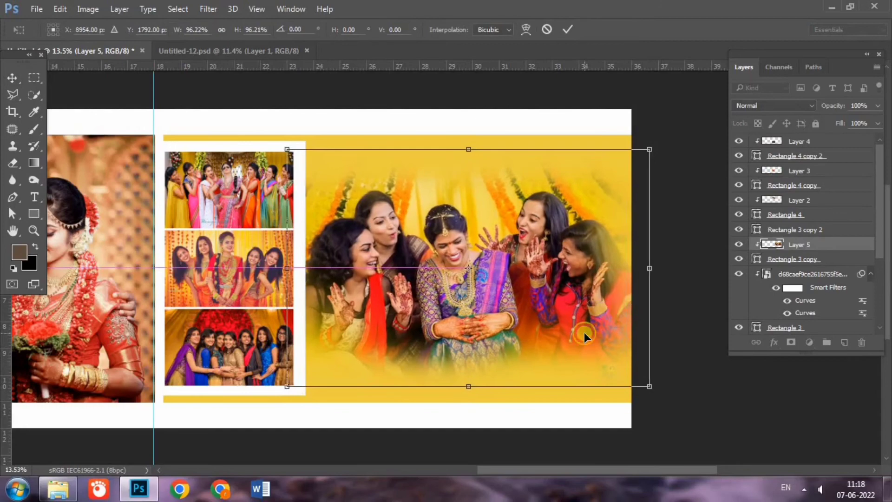
key(Return)
mouse_move(668, 470)
mouse_down()
mouse_move(566, 470)
mouse_move(649, 474)
mouse_up()
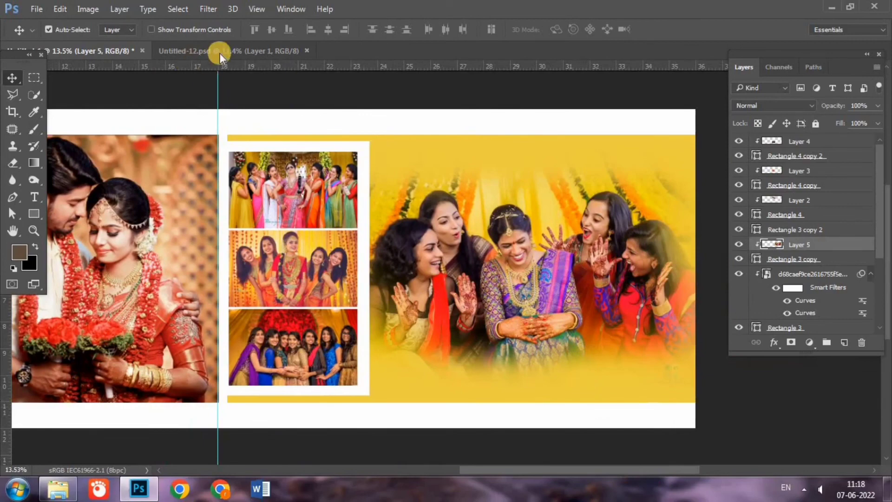
Drag the 'traditional wedding ceremony' Day WEDDING layer from Untitled-12.psd onto the group photo
click(221, 51)
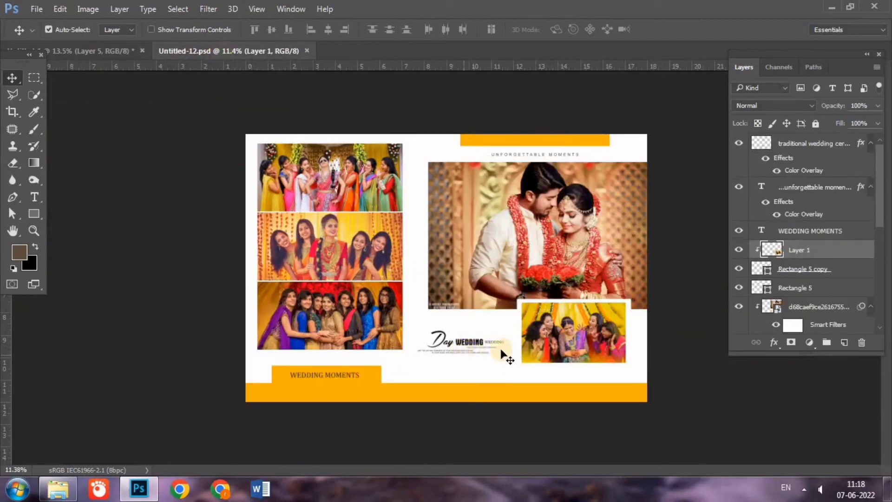
click(480, 342)
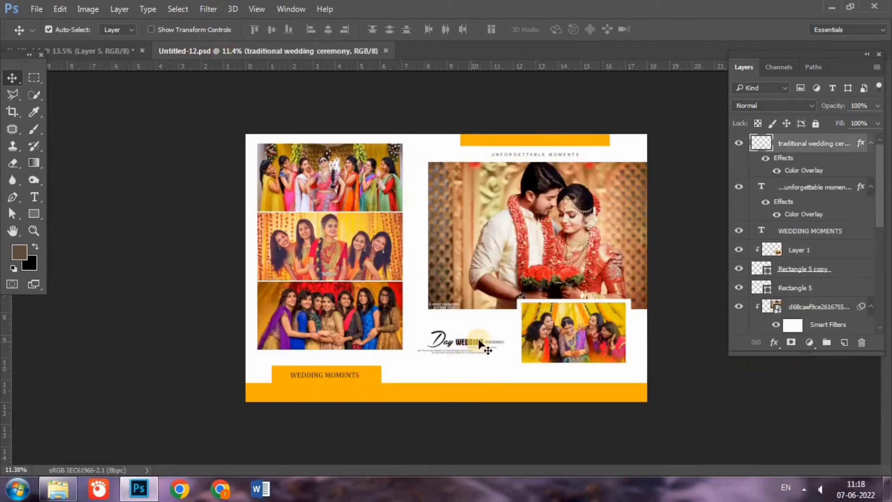
mouse_move(480, 343)
mouse_down()
mouse_move(127, 50)
mouse_move(657, 397)
mouse_up()
drag(589, 392, 589, 408)
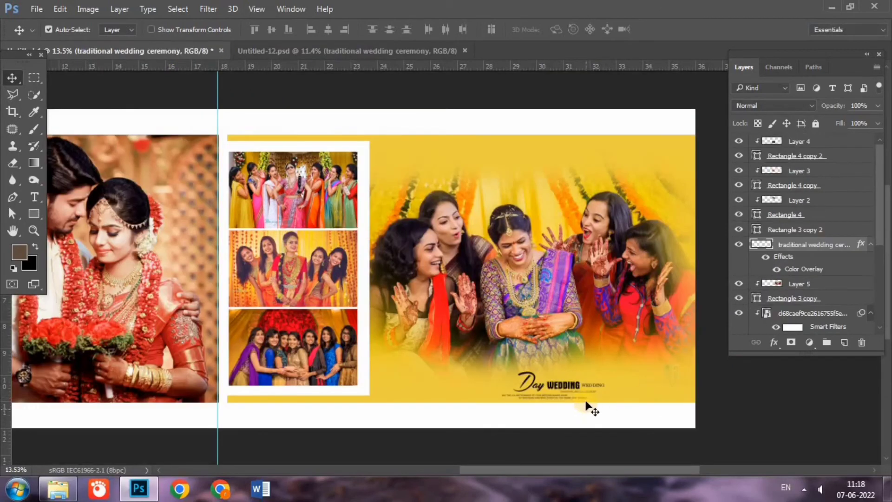
Enlarge the Day WEDDING text and place it at the group photo's lower right
key(ctrl+t)
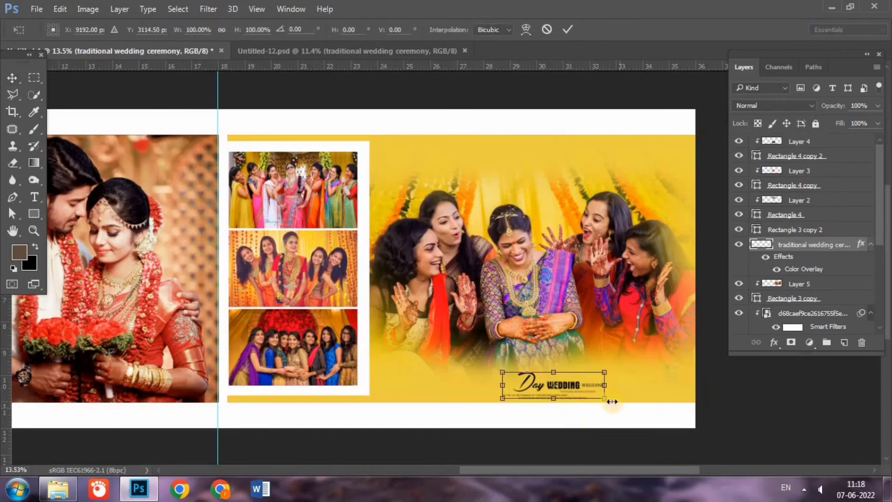
drag(620, 404, 632, 408)
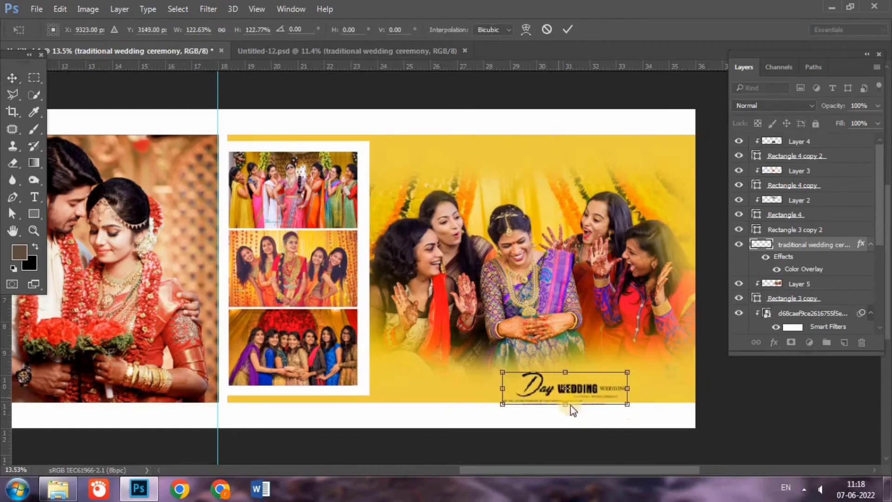
key(Return)
drag(587, 386, 633, 375)
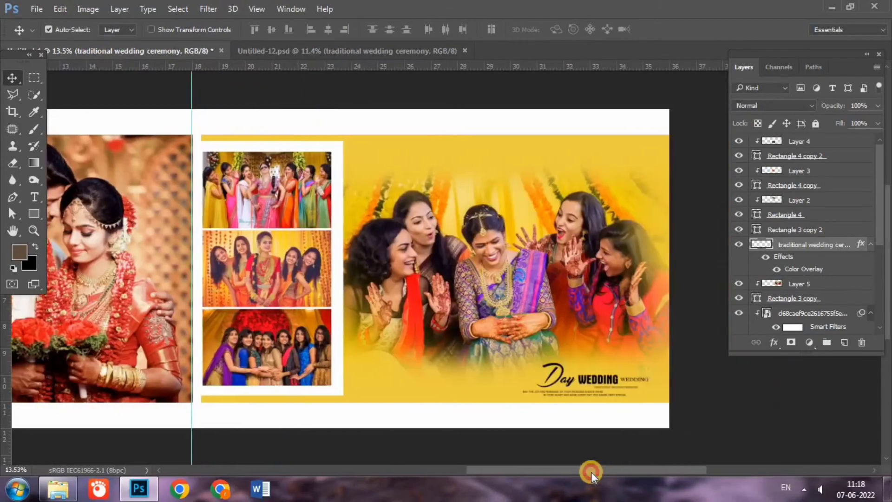
drag(604, 471, 423, 470)
Draw a new rectangle above Rectangle 2 behind the black-and-white couple photo
scroll(813, 278, down, 3)
click(868, 327)
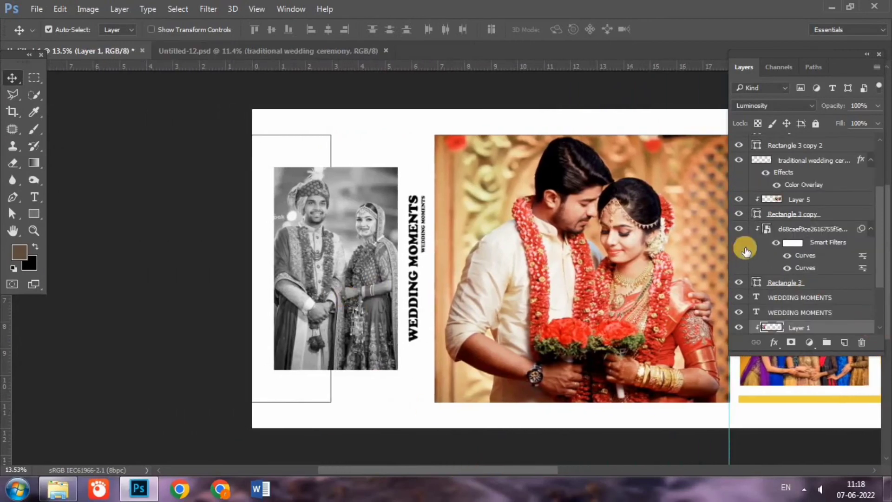
scroll(762, 288, down, 2)
scroll(773, 307, down, 1)
click(785, 314)
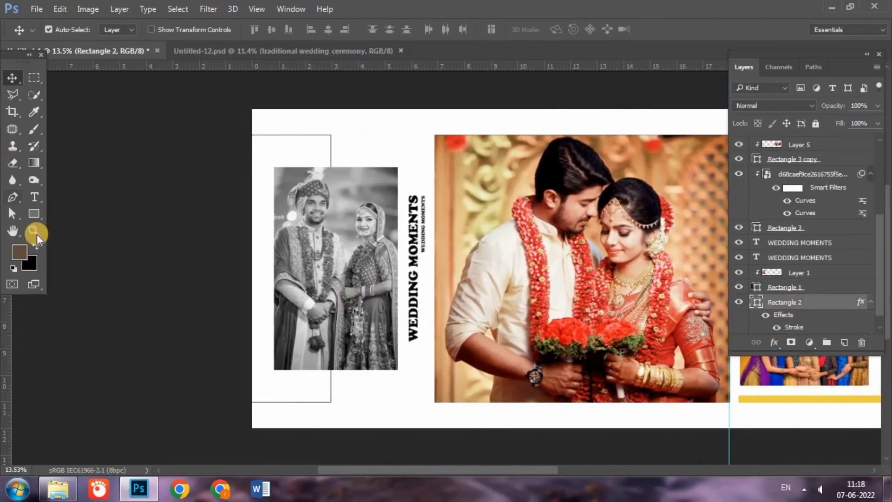
click(31, 210)
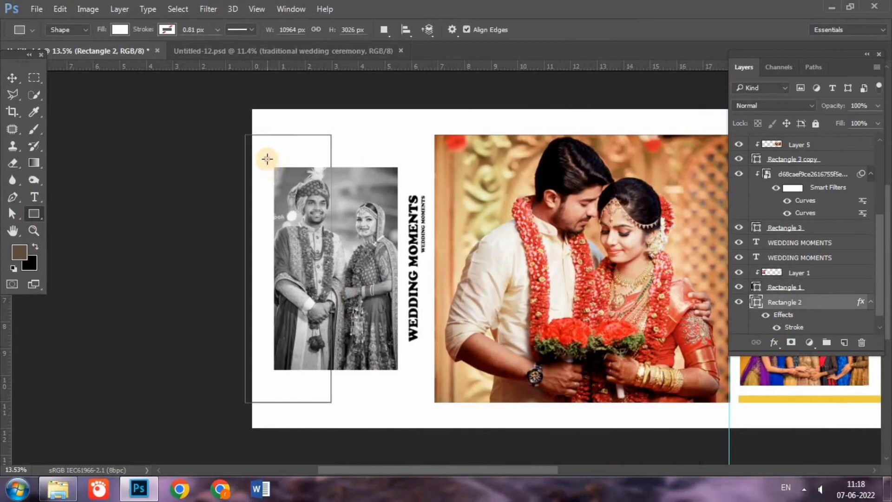
mouse_move(267, 159)
mouse_down()
mouse_move(328, 333)
mouse_move(366, 377)
mouse_up()
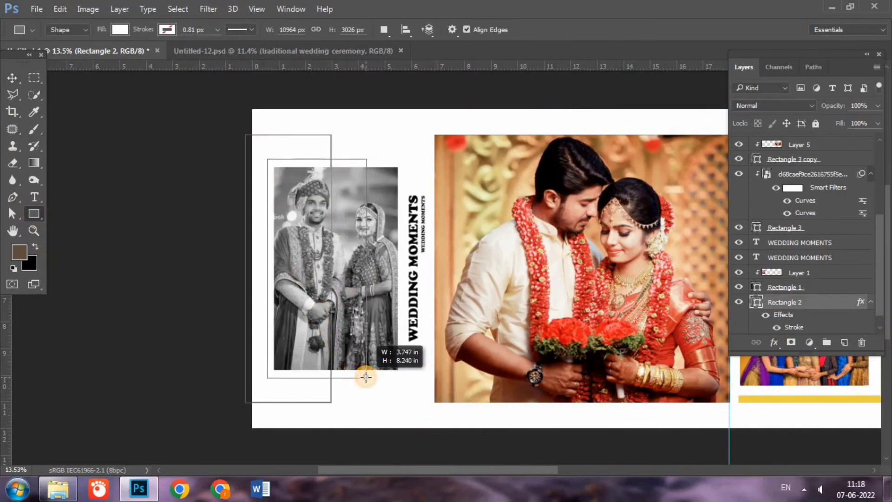
drag(367, 377, 366, 378)
click(457, 177)
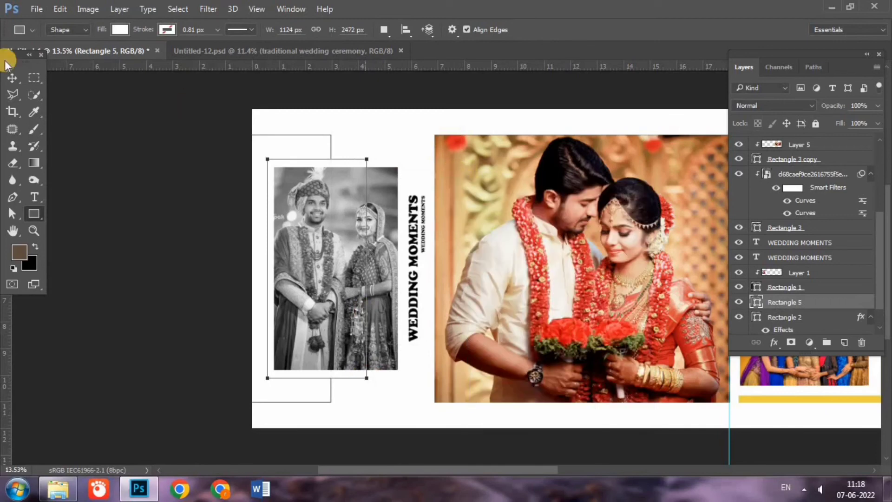
click(12, 78)
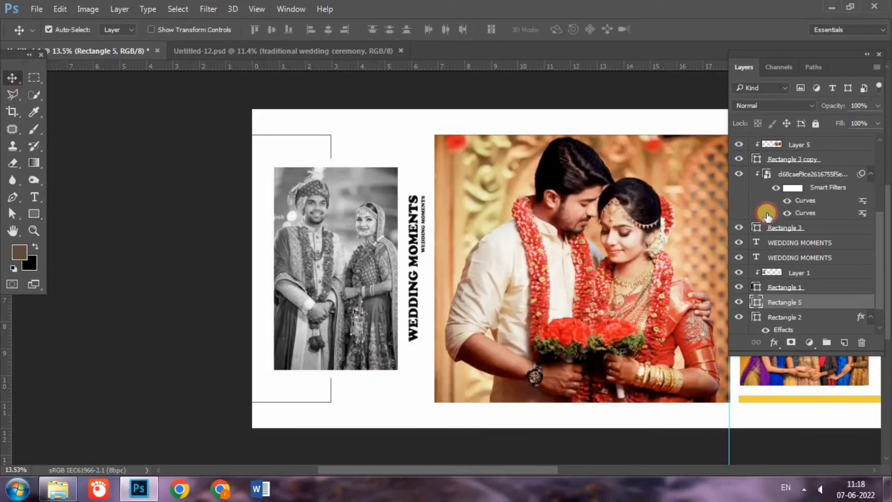
Fill Rectangle 5 with the spread's yellow, nudge it left and down, and open the photo folder
double_click(757, 302)
click(798, 399)
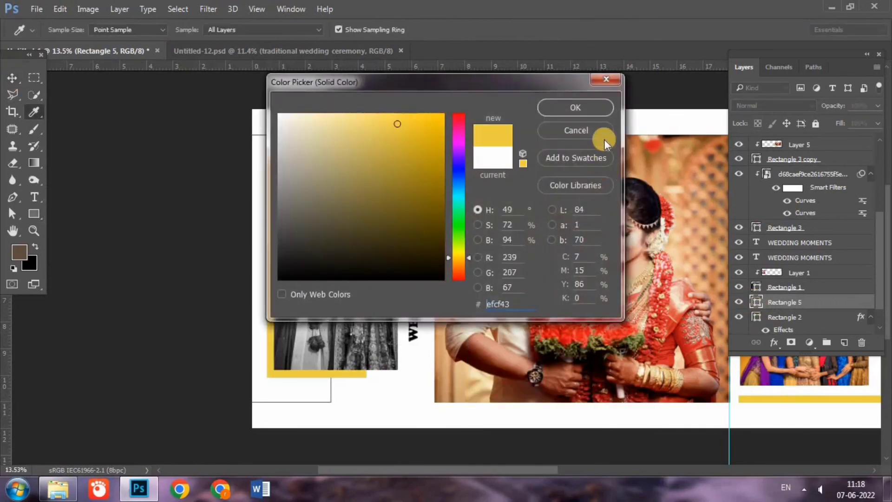
click(598, 108)
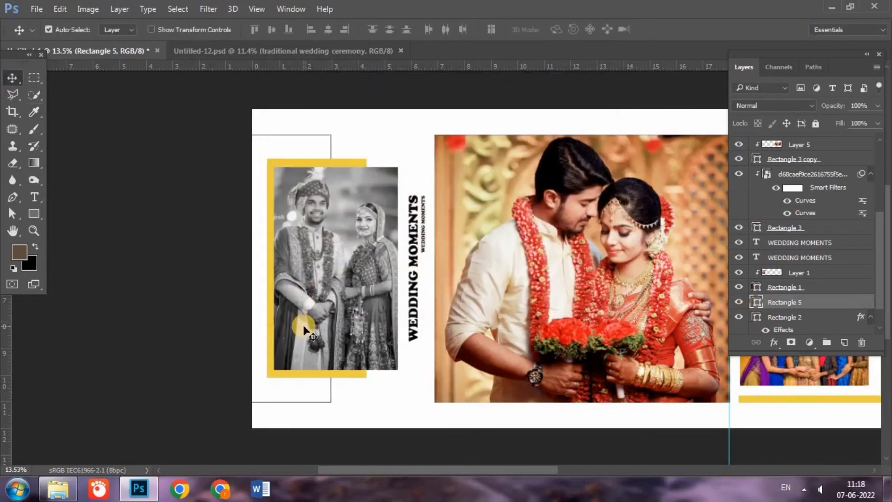
key(shift+Left)
key(shift+Left)
key(shift+Left)
key(shift+Left)
key(shift+Left)
key(shift+Left)
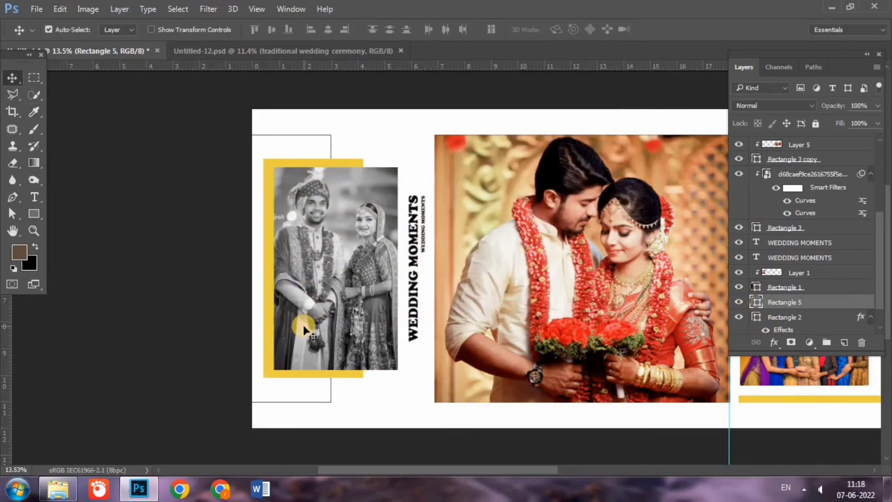
key(shift+Down)
key(shift+Down)
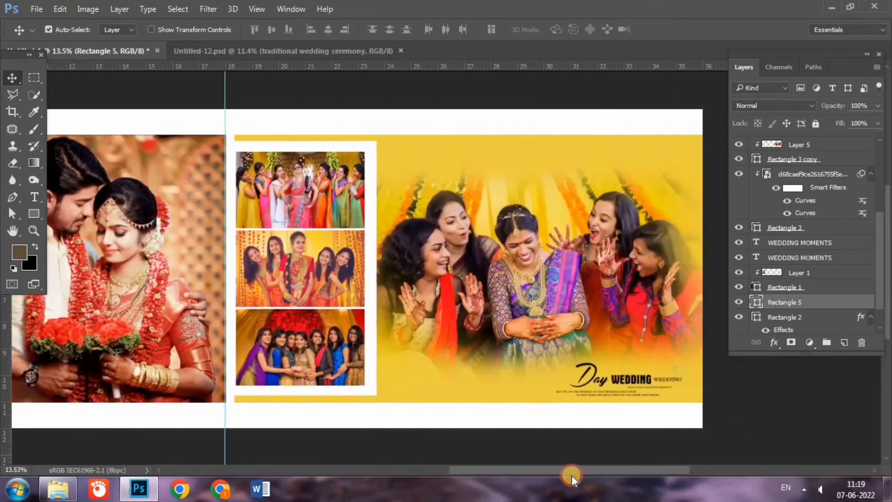
drag(486, 467, 571, 475)
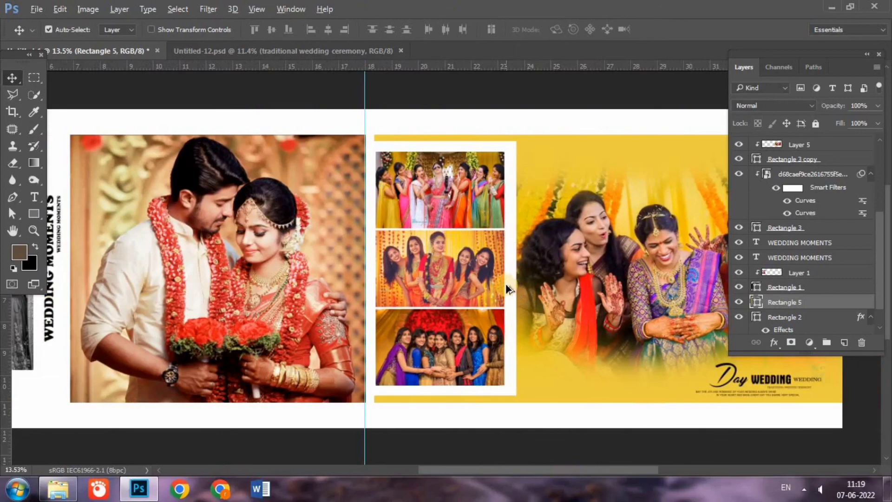
scroll(507, 288, down, 3)
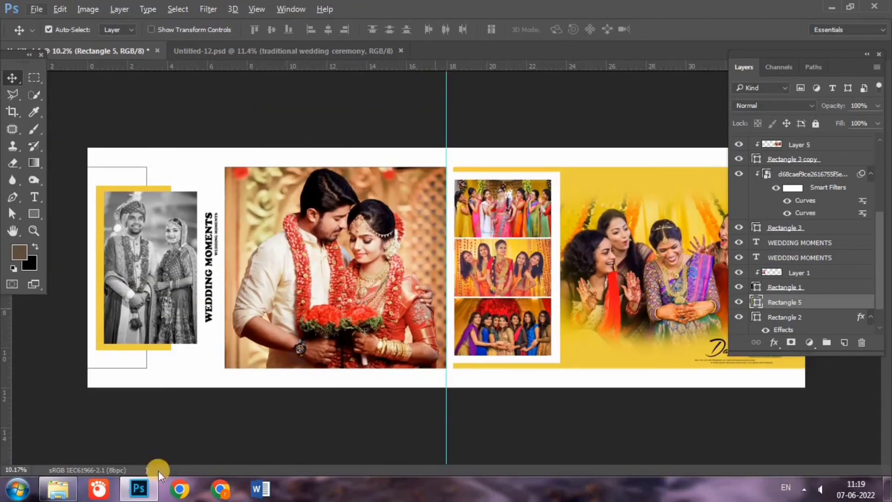
click(58, 488)
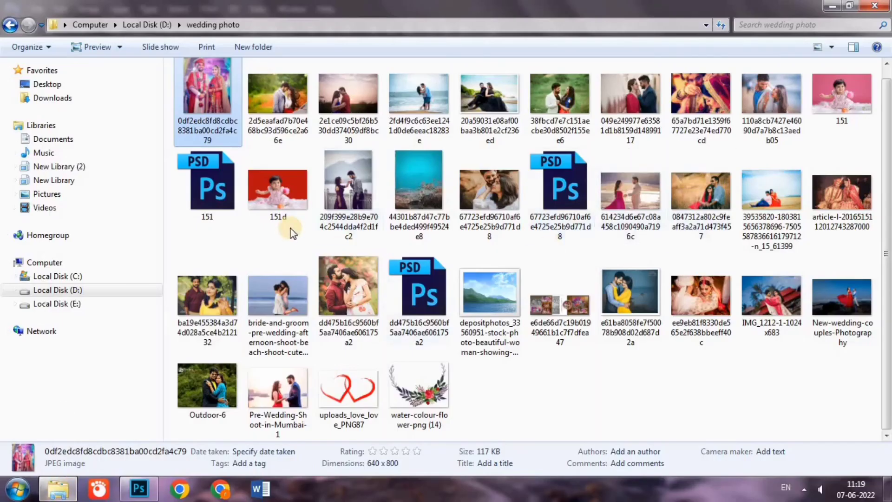
Preview the wide e6de66d7 album-layout image in Windows Photo Viewer, then close it
scroll(291, 232, up, 1)
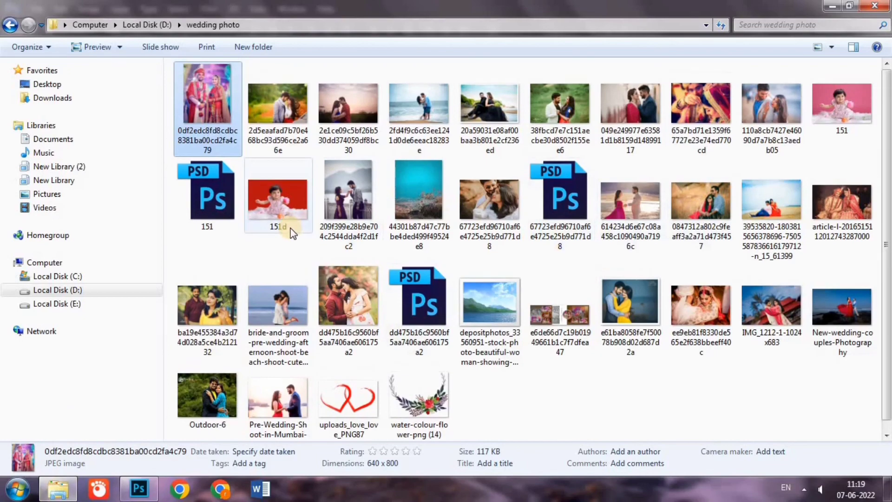
click(564, 318)
double_click(564, 318)
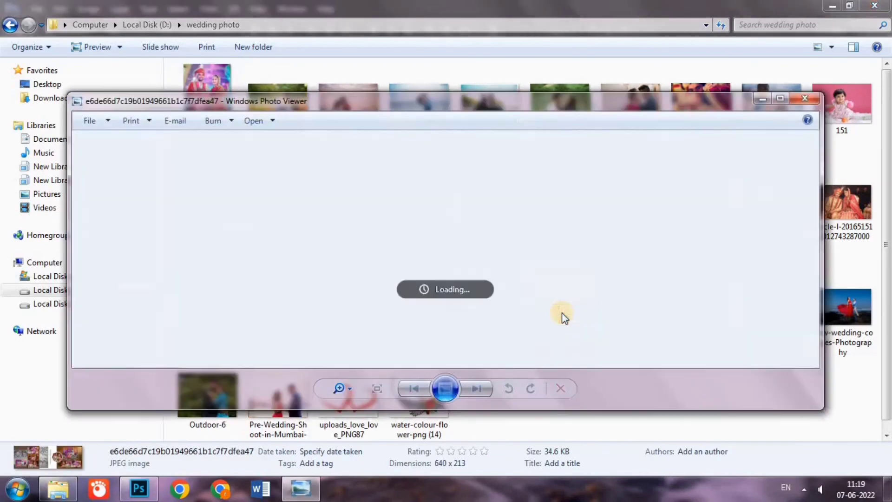
click(781, 99)
click(837, 38)
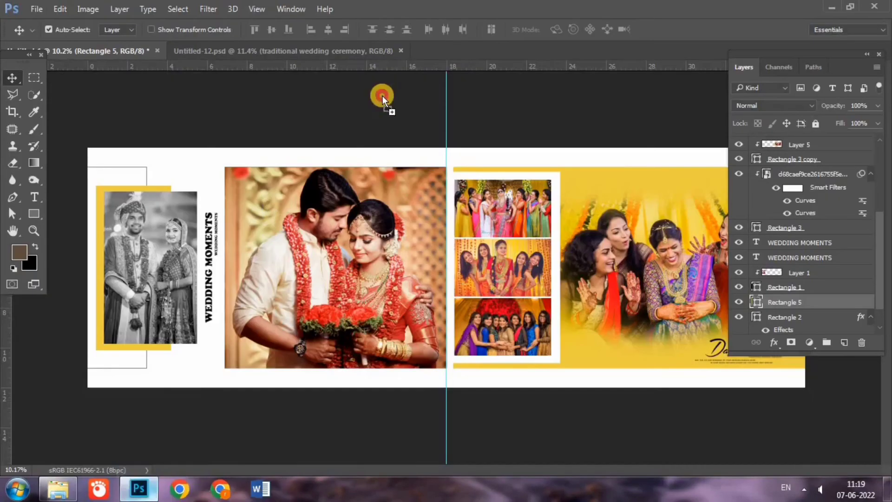
Open the album-layout jpg in Photoshop, close Untitled-12.psd, and compare it with the wedding spread
drag(172, 490, 462, 50)
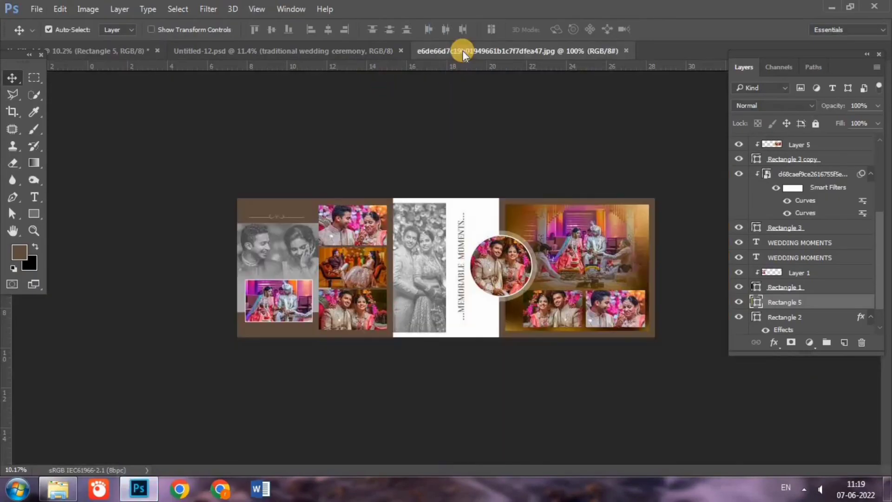
click(400, 50)
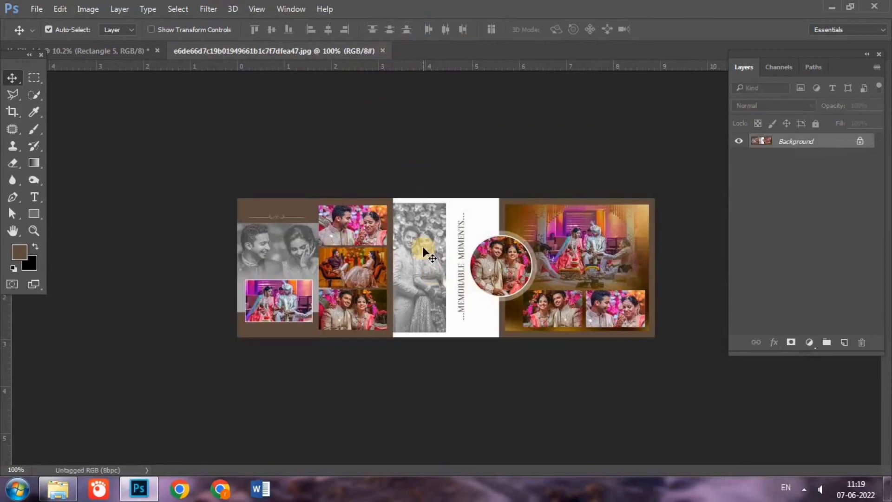
scroll(423, 247, up, 4)
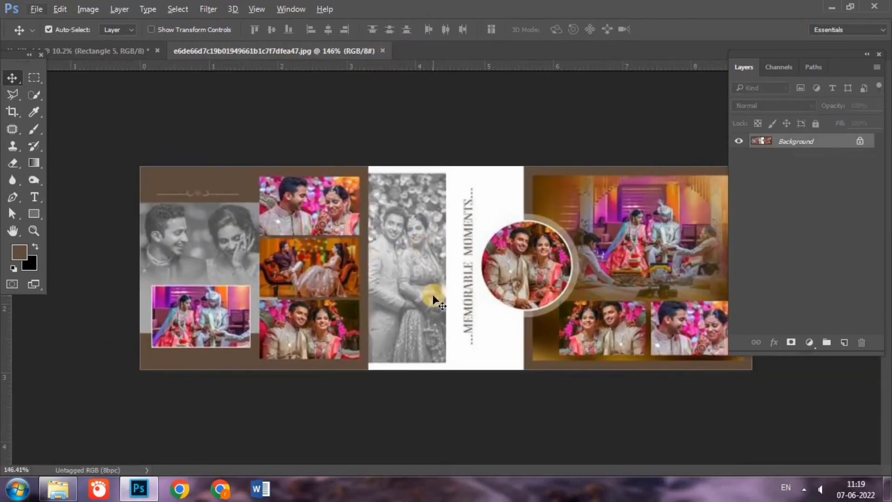
click(90, 51)
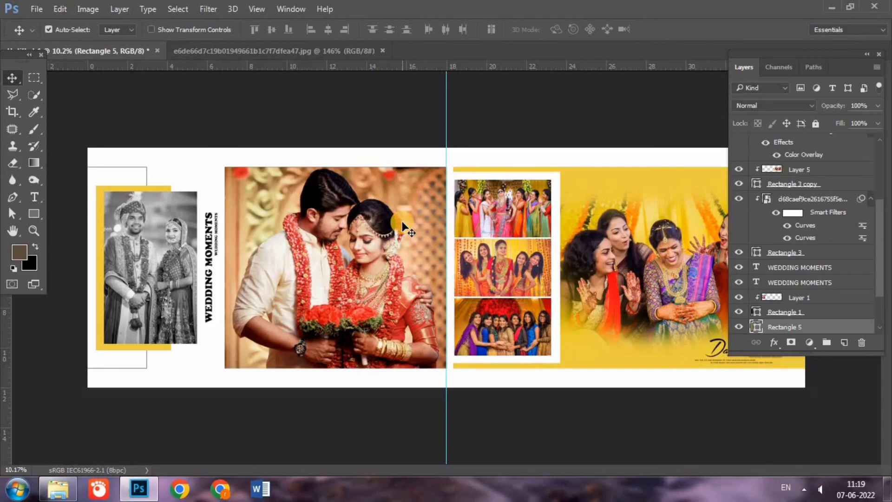
click(273, 50)
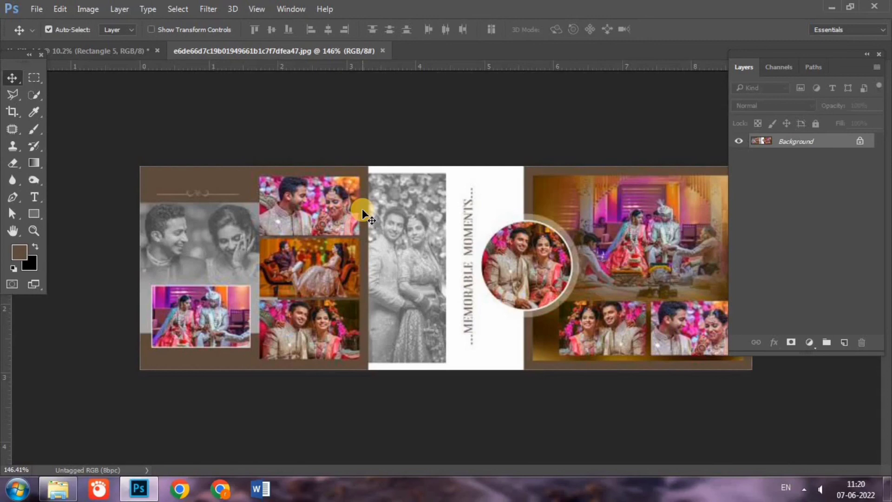
key(ctrl+Tab)
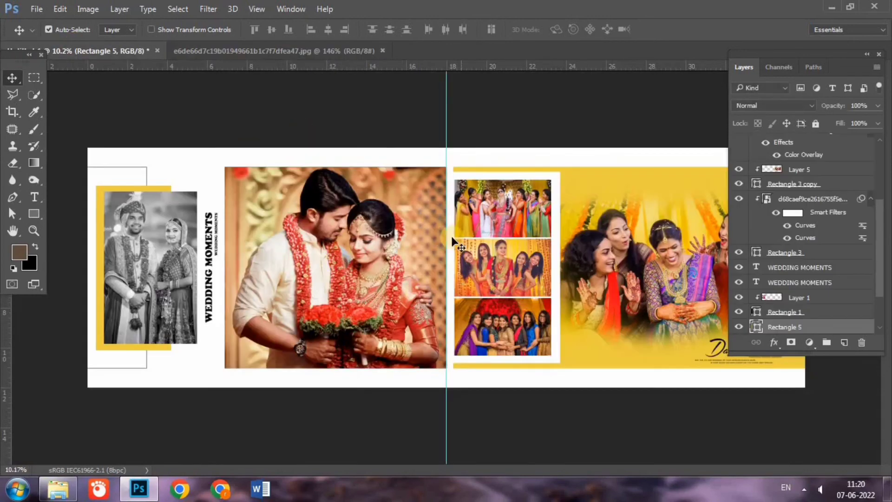